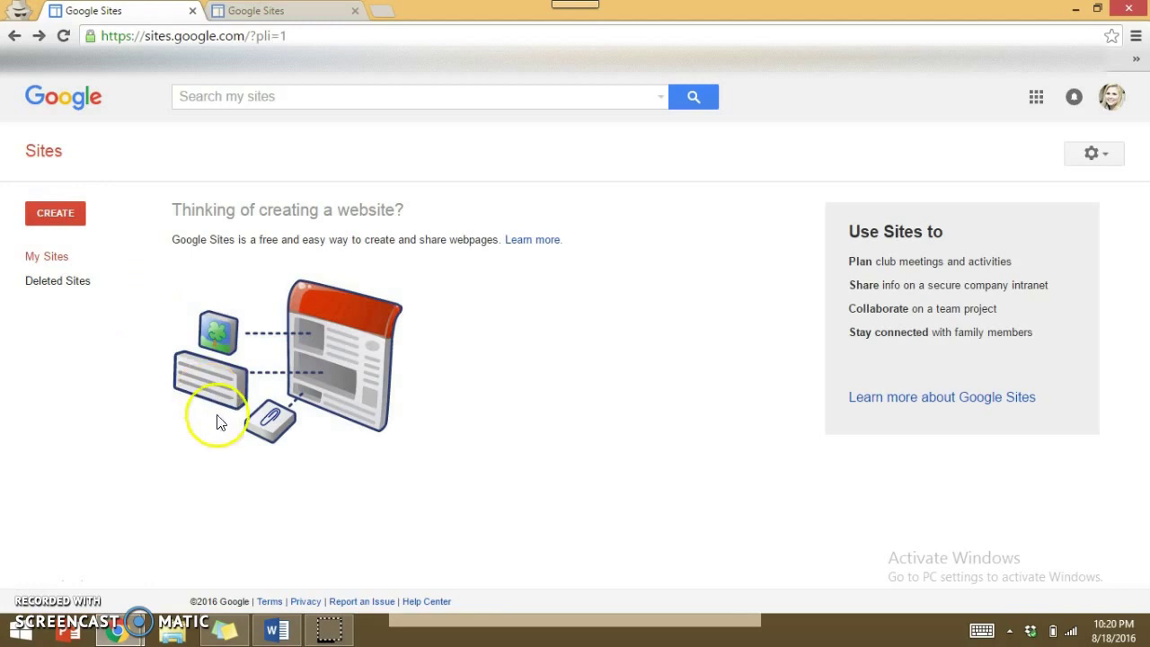
# - Check the rubric's website-title requirement in Word, then start creating a new Google Site
pyautogui.click(277, 627)
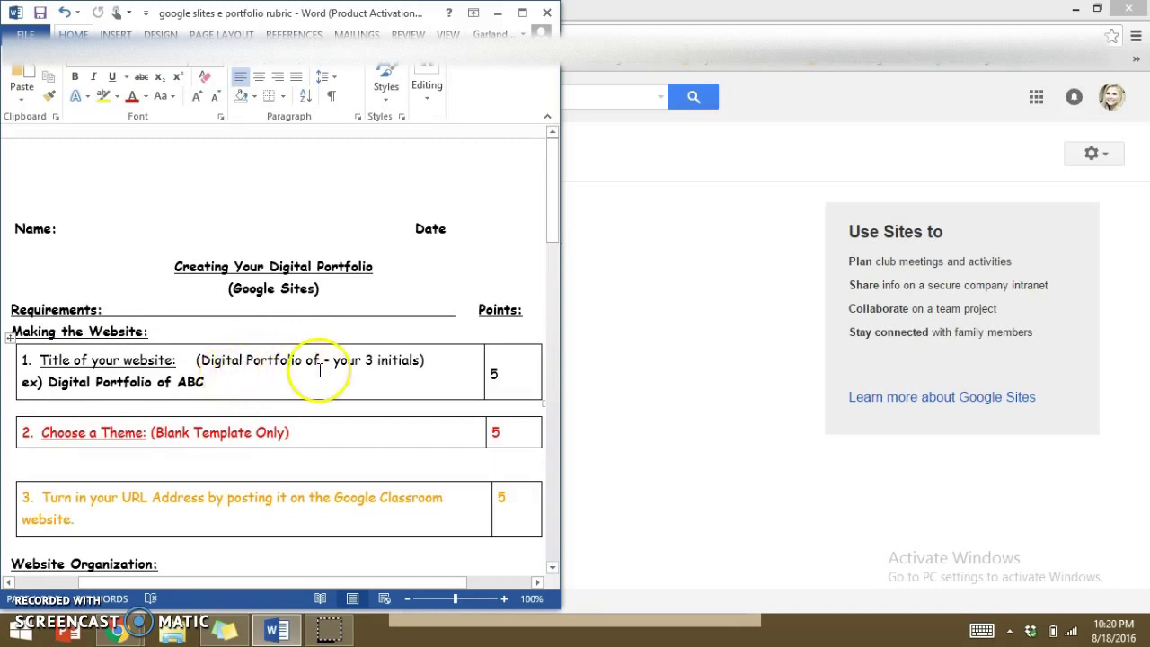
pyautogui.click(620, 385)
pyautogui.click(50, 219)
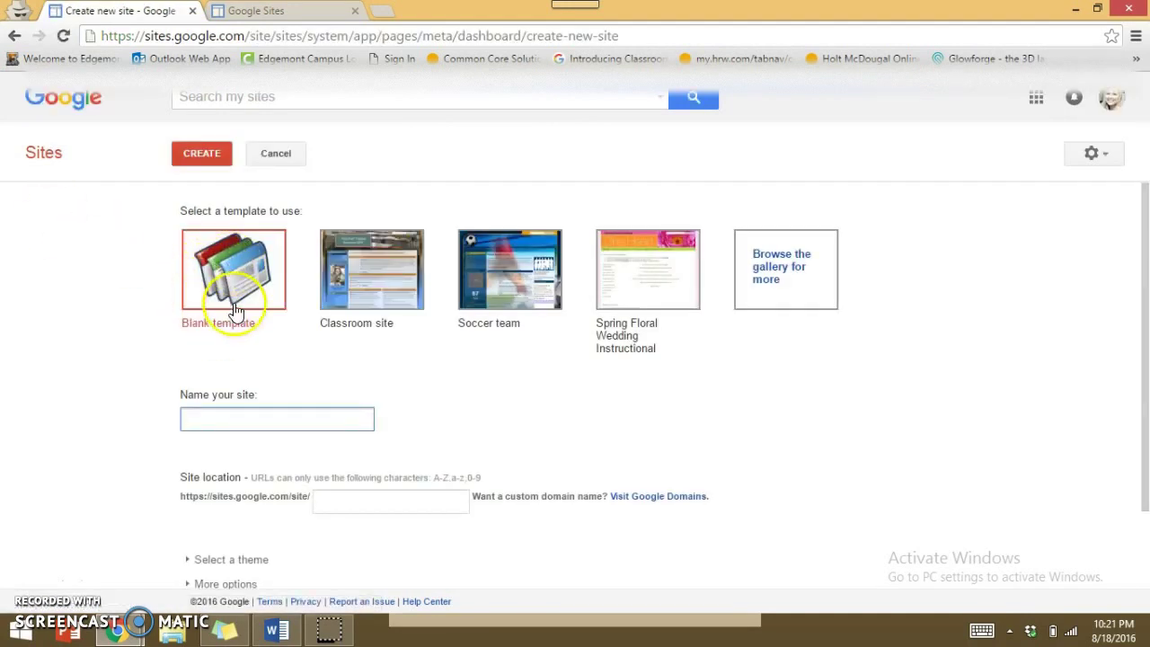
# - Begin naming the blank-template site 'Digital Portfolio of REW', rechecking the rubric midway
pyautogui.click(230, 415)
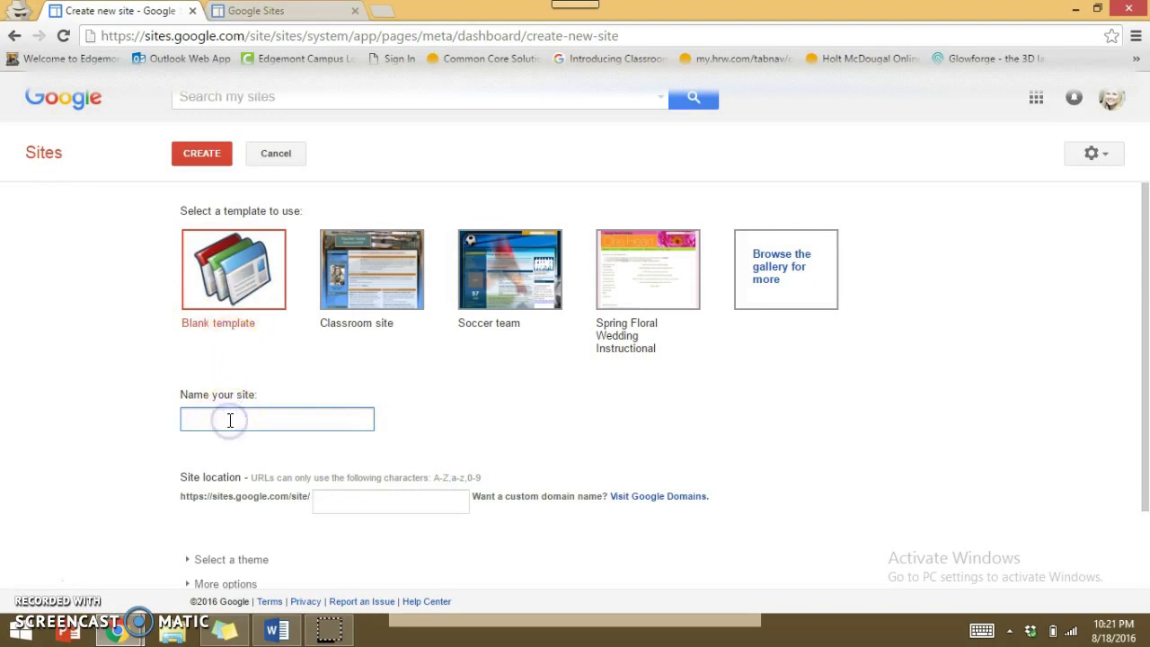
pyautogui.click(277, 630)
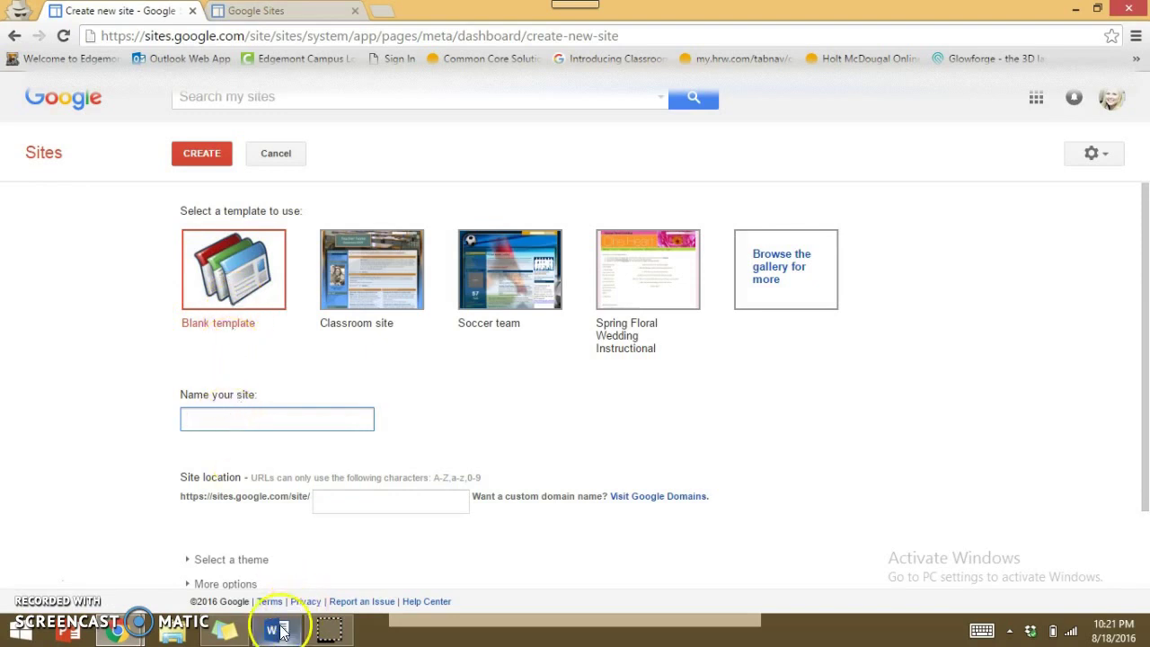
pyautogui.click(277, 631)
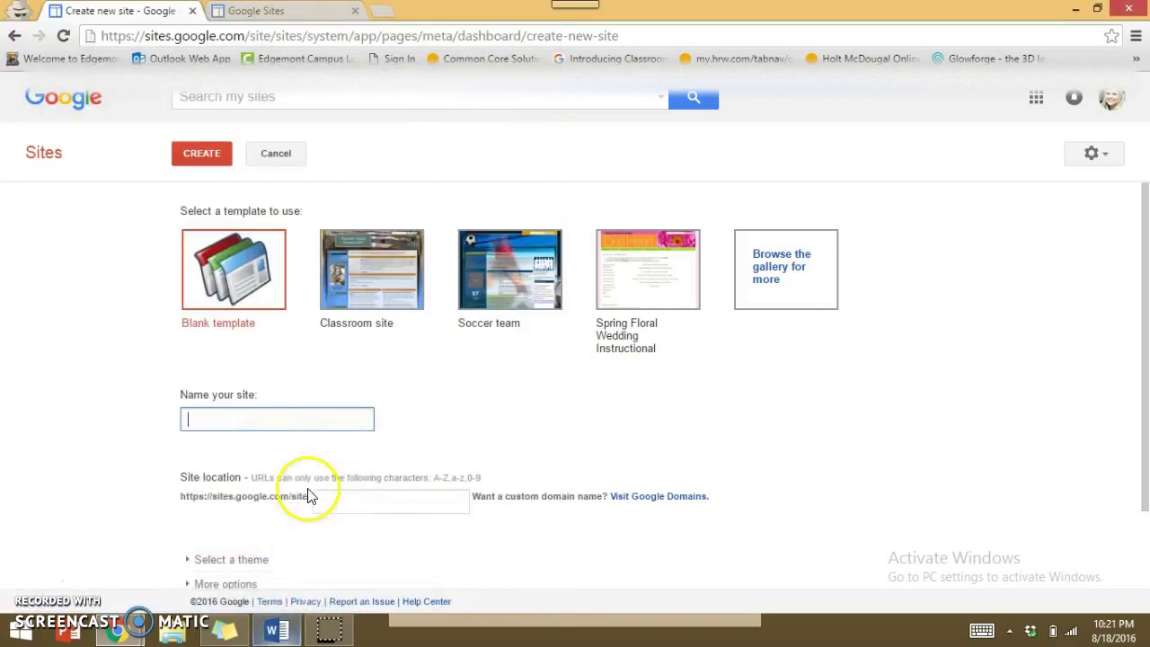
pyautogui.write('Digi')
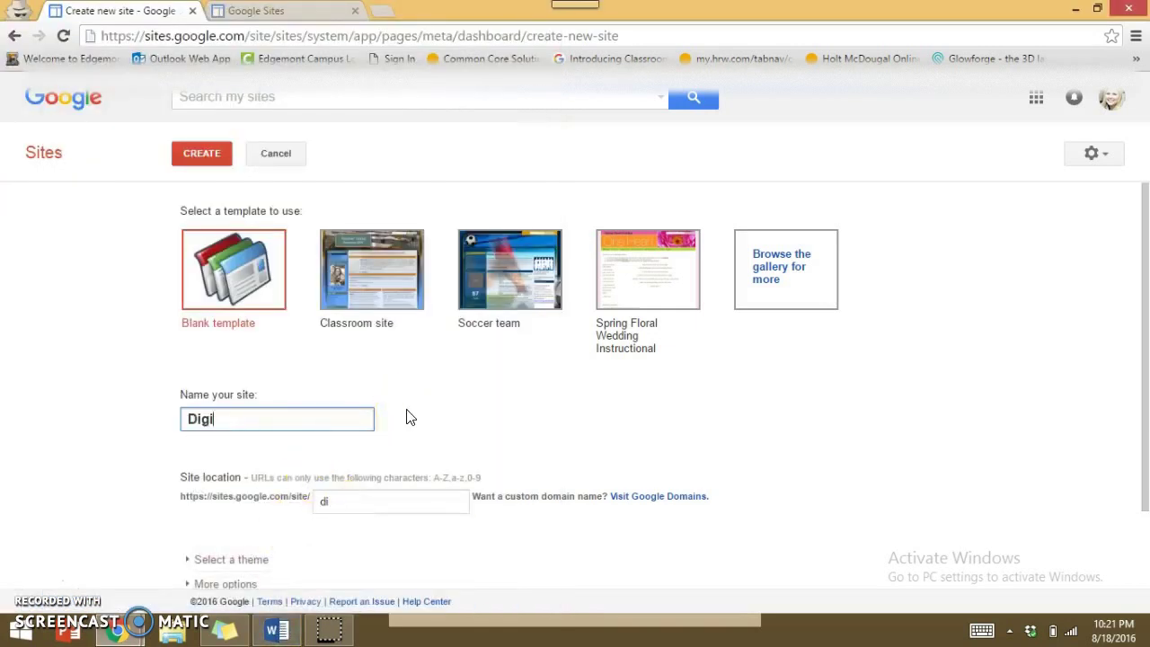
pyautogui.write('tal Portfolio of REW')
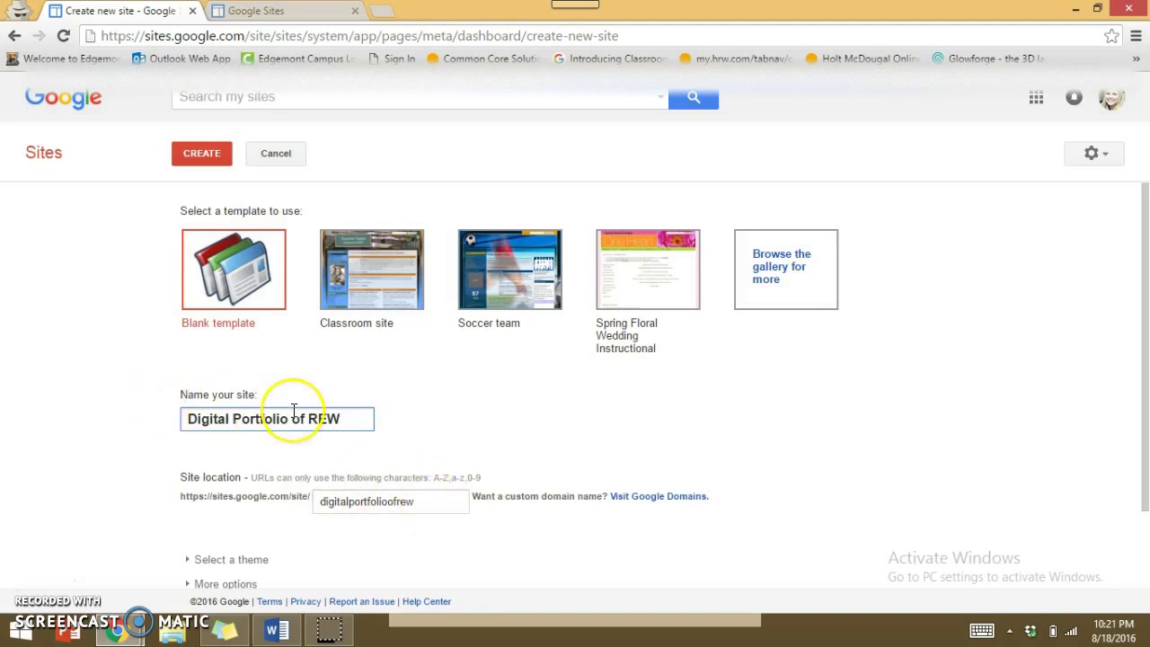
# - Choose the Garden theme for the new site
pyautogui.scroll(-1, 1128, 409)
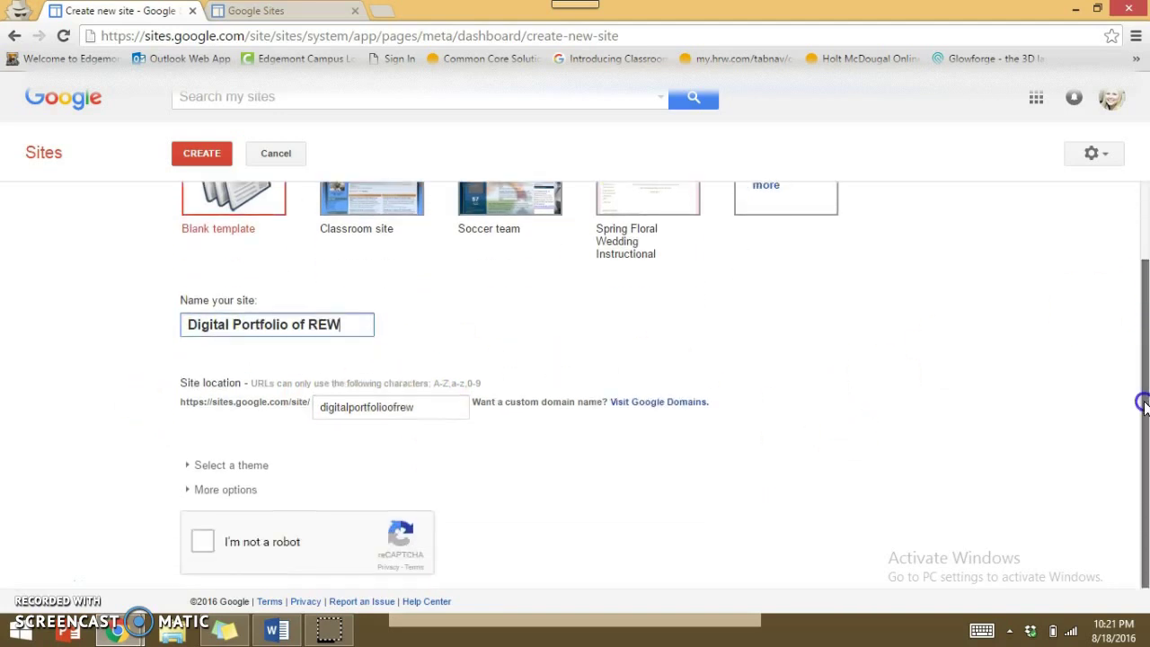
pyautogui.click(204, 465)
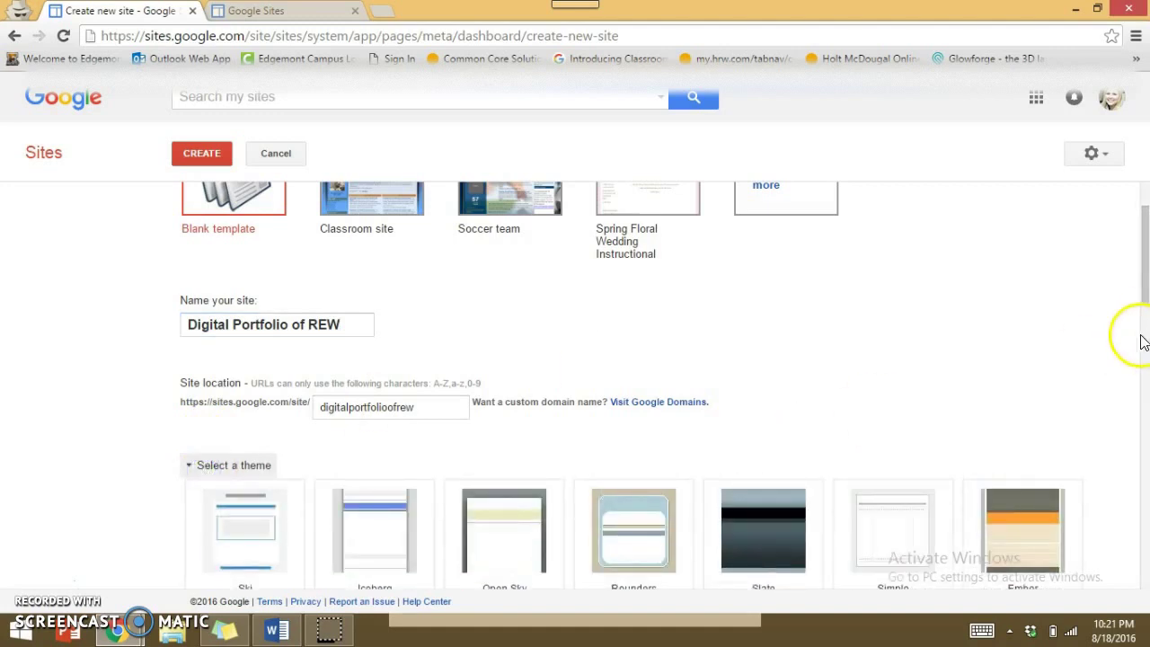
pyautogui.click(1144, 333)
pyautogui.moveTo(1145, 340); pyautogui.dragTo(1144, 496)
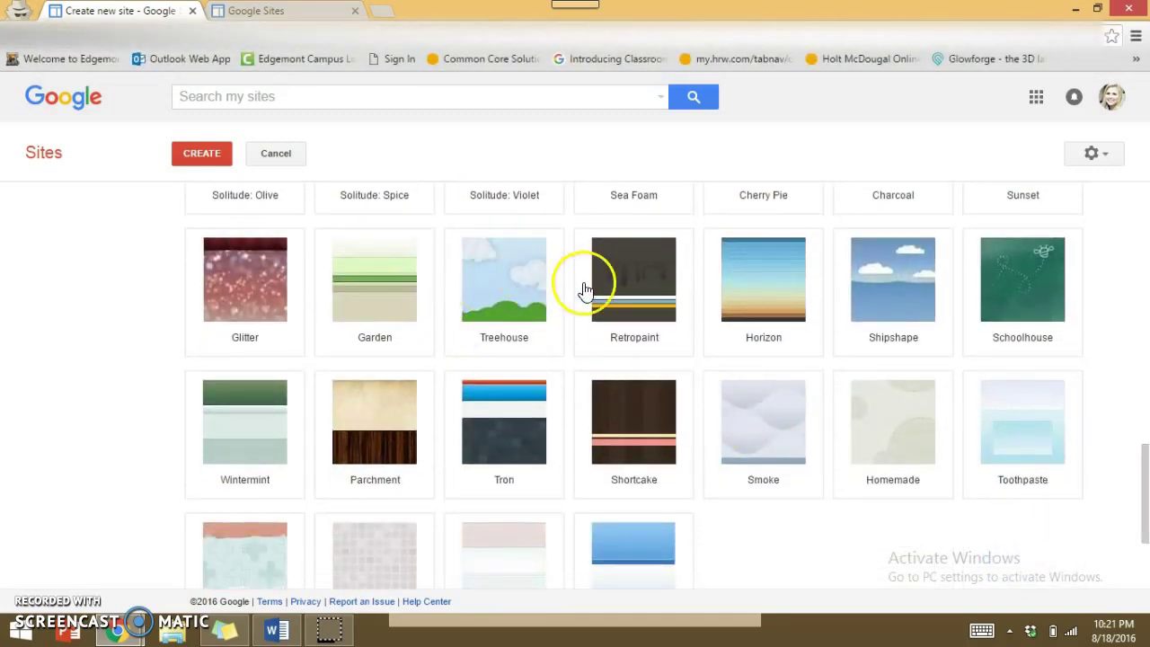
pyautogui.click(385, 292)
# - Pass the I'm not a robot check and enter the site description 'ePortfolio'
pyautogui.moveTo(1142, 476); pyautogui.dragTo(1135, 525)
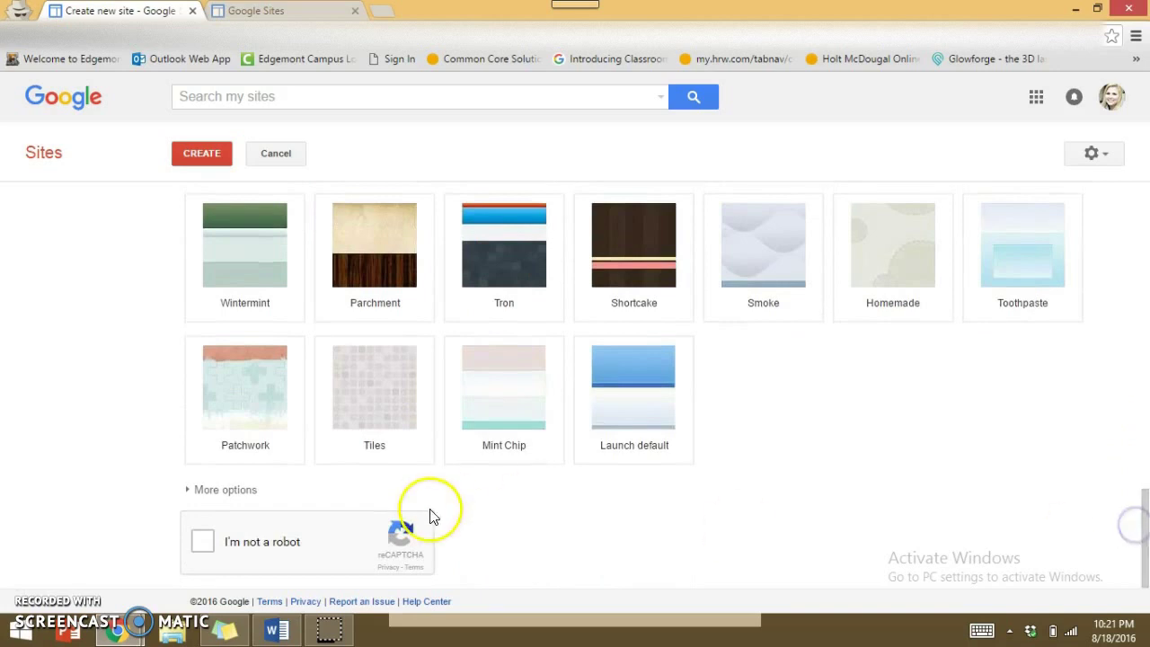
pyautogui.click(203, 538)
pyautogui.click(230, 490)
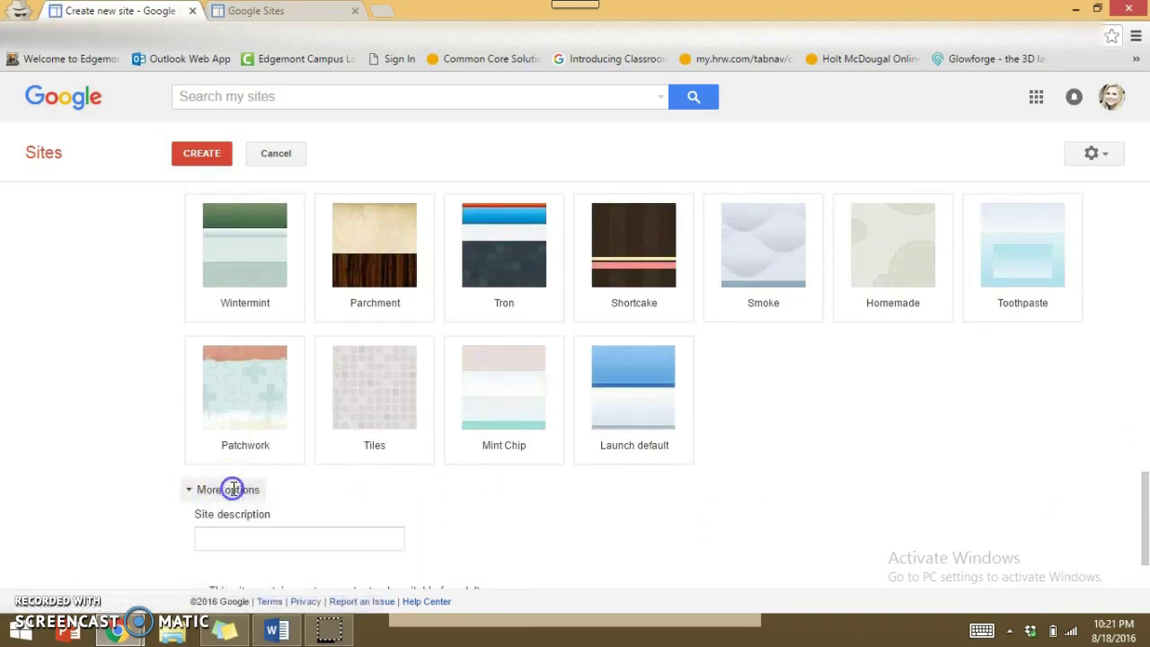
pyautogui.moveTo(1147, 475); pyautogui.dragTo(1137, 539)
pyautogui.click(308, 444)
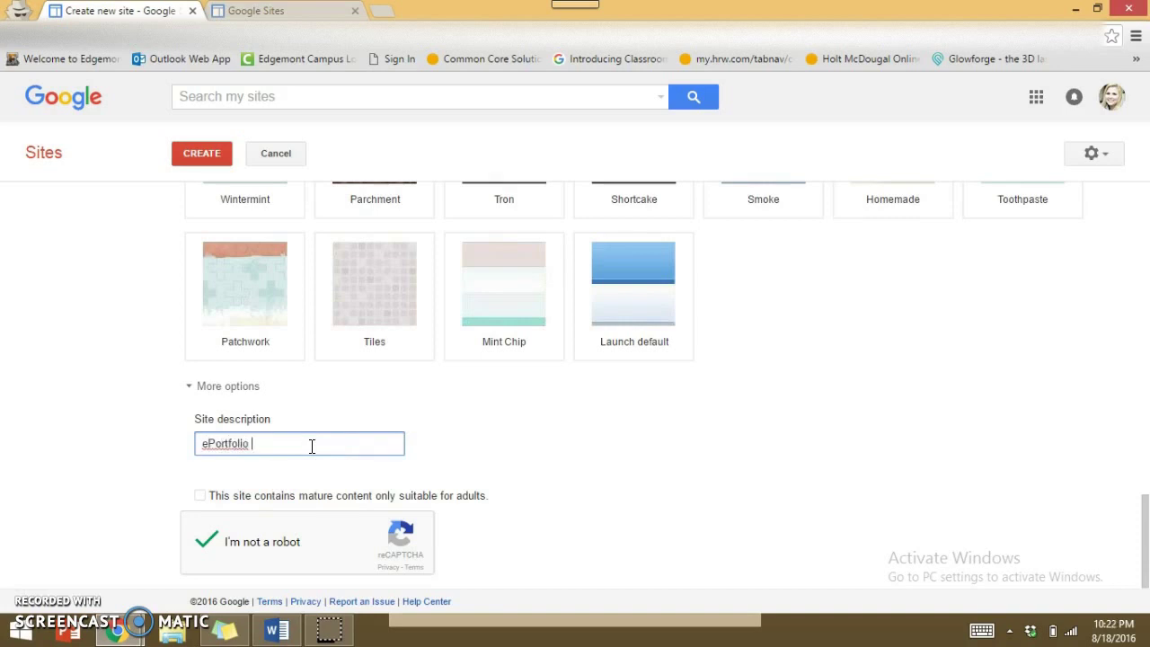
pyautogui.write('ePortfolio')
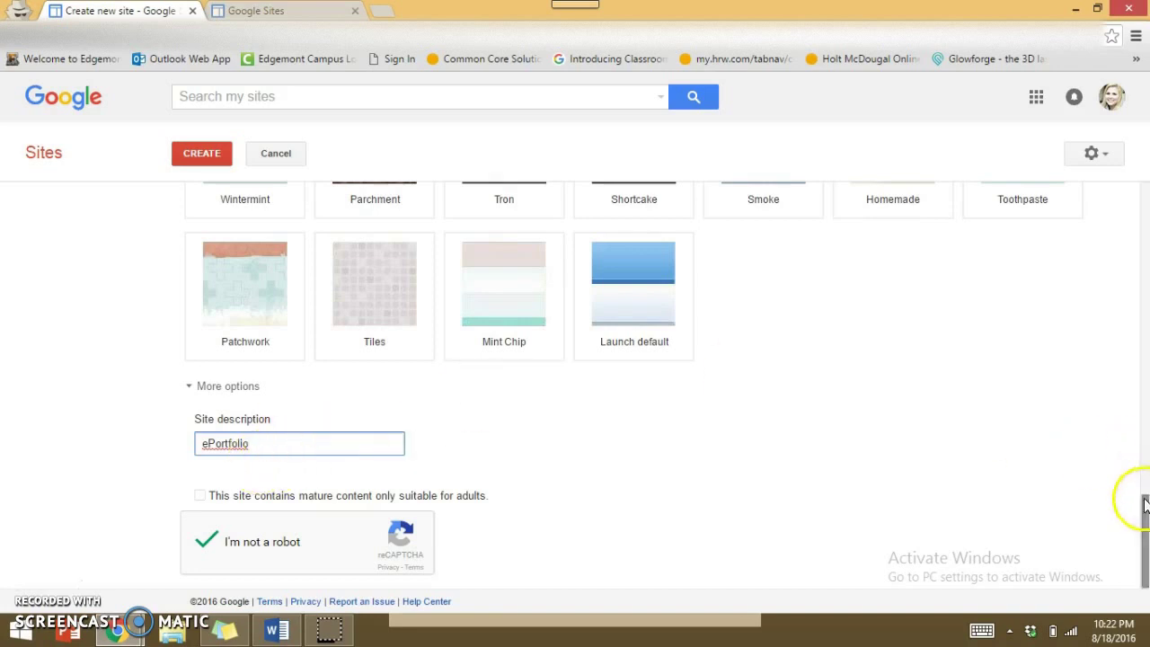
pyautogui.moveTo(1147, 521); pyautogui.dragTo(1146, 205)
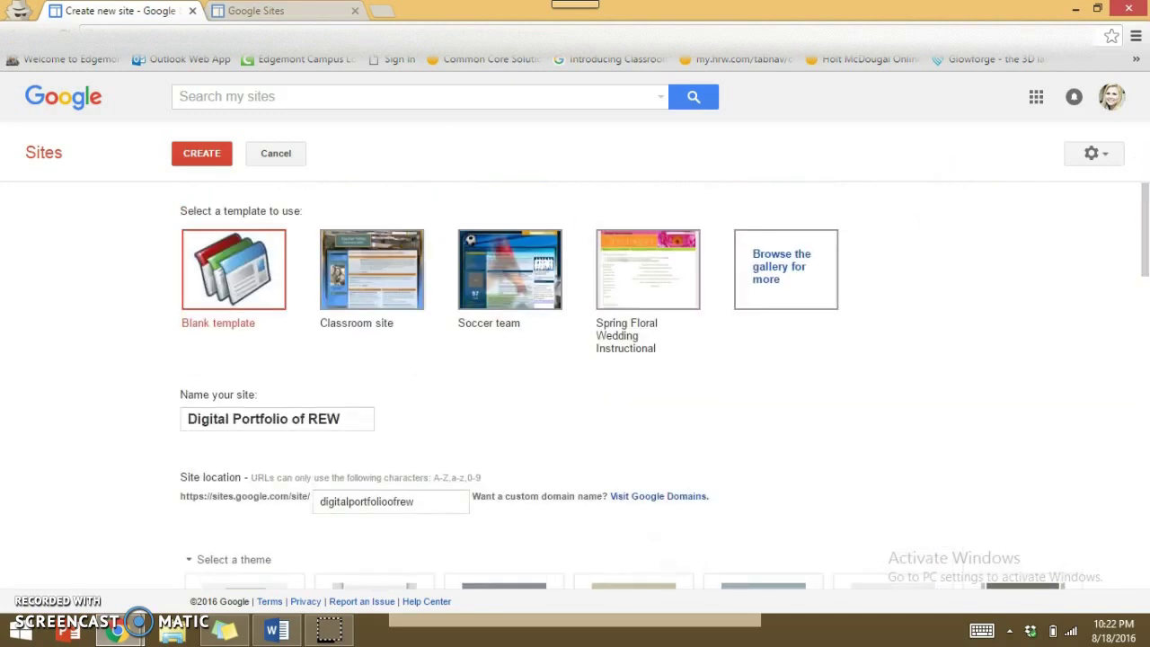
# - Create the Digital Portfolio of REW site and bring up the Word rubric while it builds
pyautogui.click(202, 155)
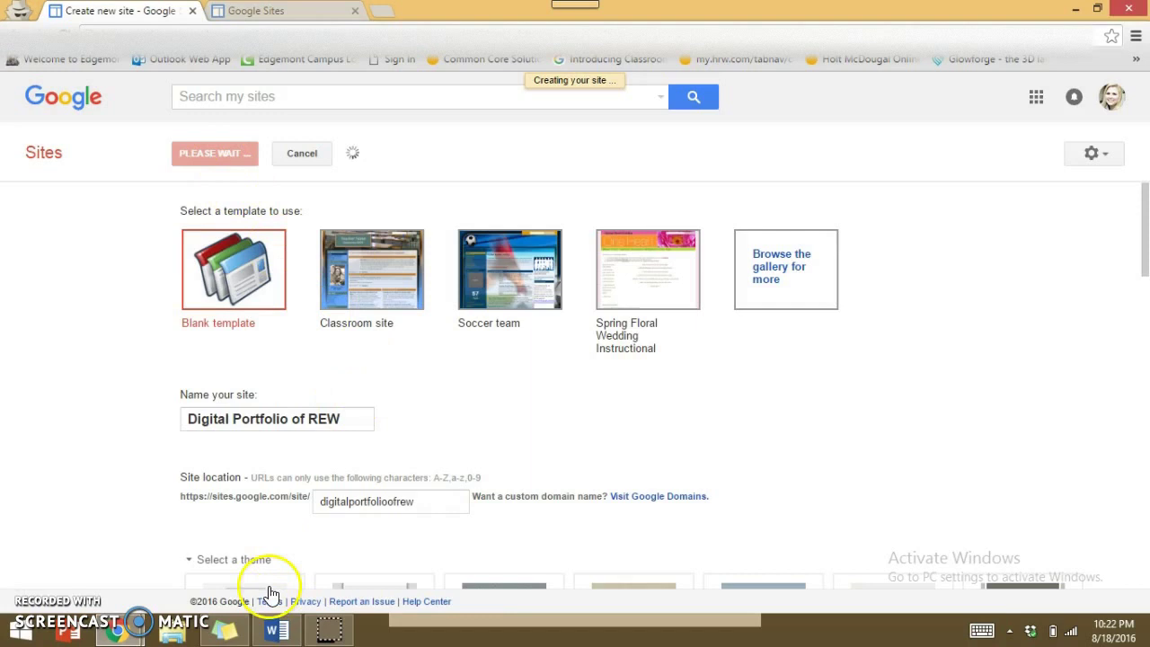
pyautogui.click(274, 632)
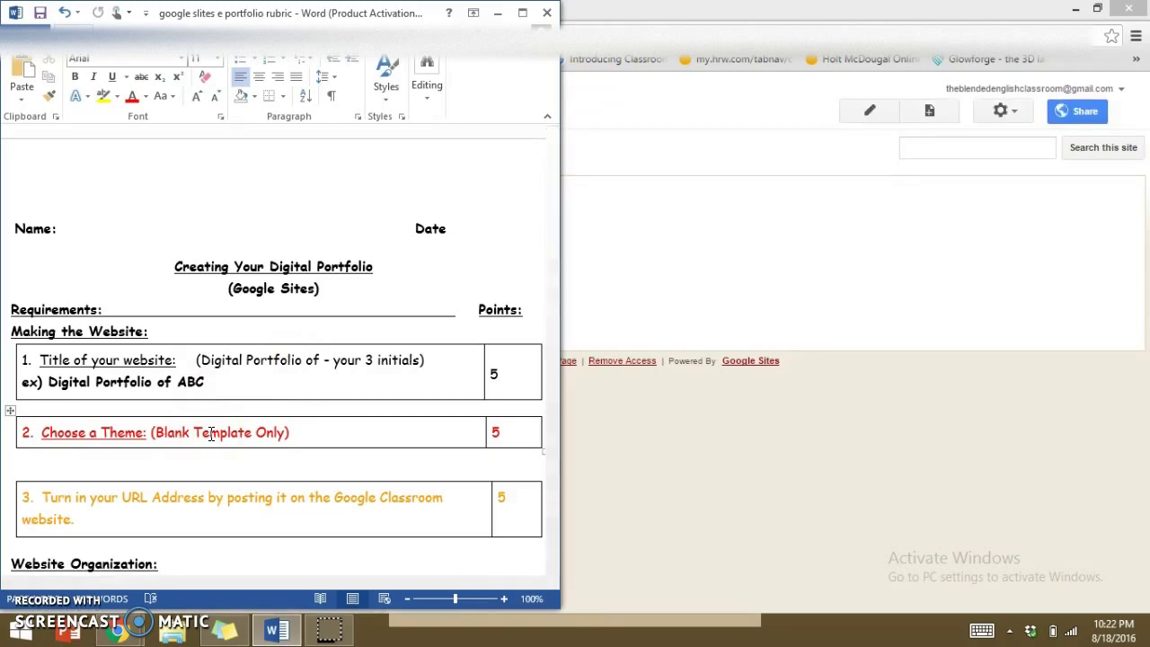
# - Scroll through the Word rubric, then return to the new site's empty Home page
pyautogui.click(102, 524)
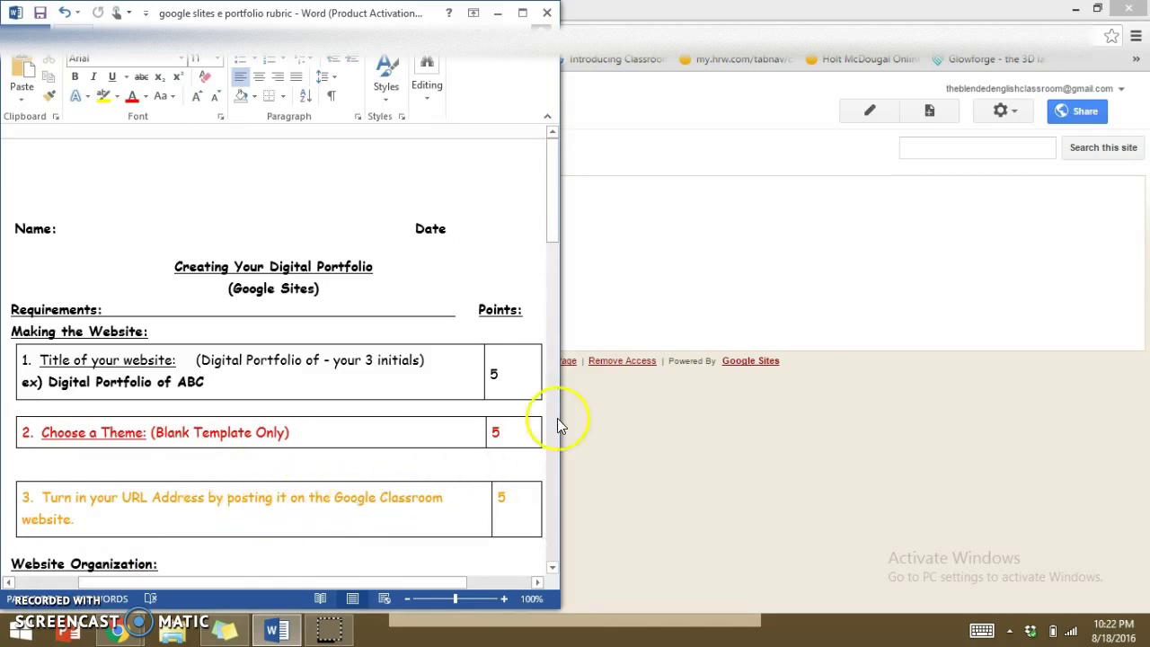
pyautogui.moveTo(549, 202)
pyautogui.mouseDown()
pyautogui.moveTo(549, 231)
pyautogui.moveTo(550, 218)
pyautogui.mouseUp()
pyautogui.click(701, 268)
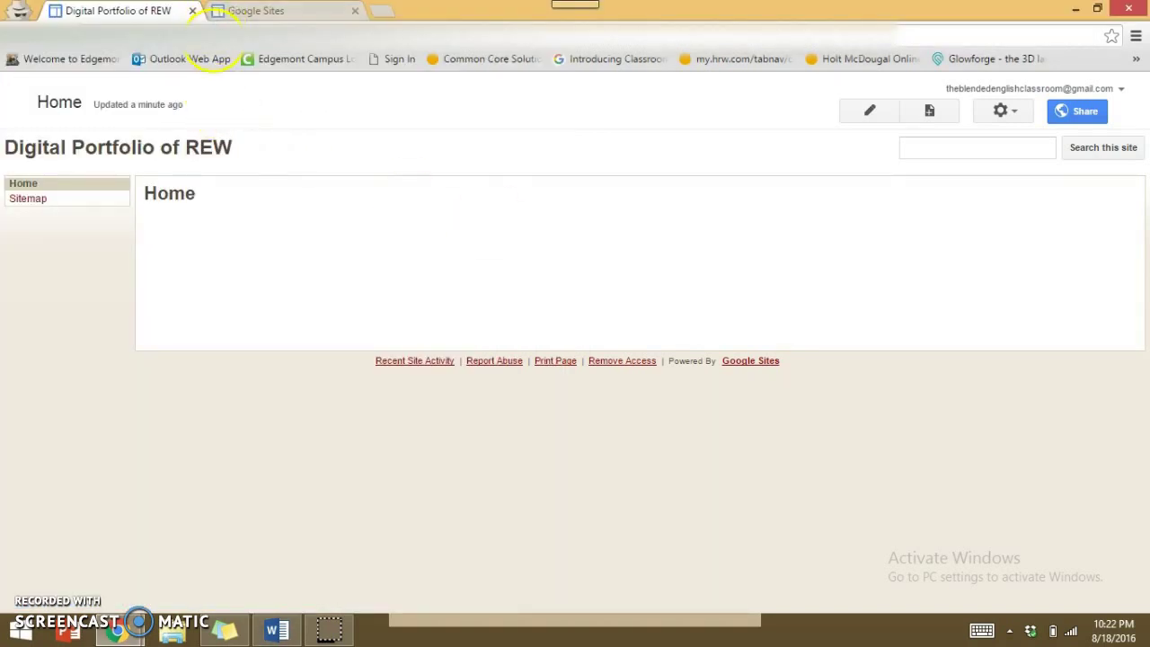
# - Copy the new site's web address from the browser address bar, then bring up the rubric
pyautogui.rightClick(215, 37)
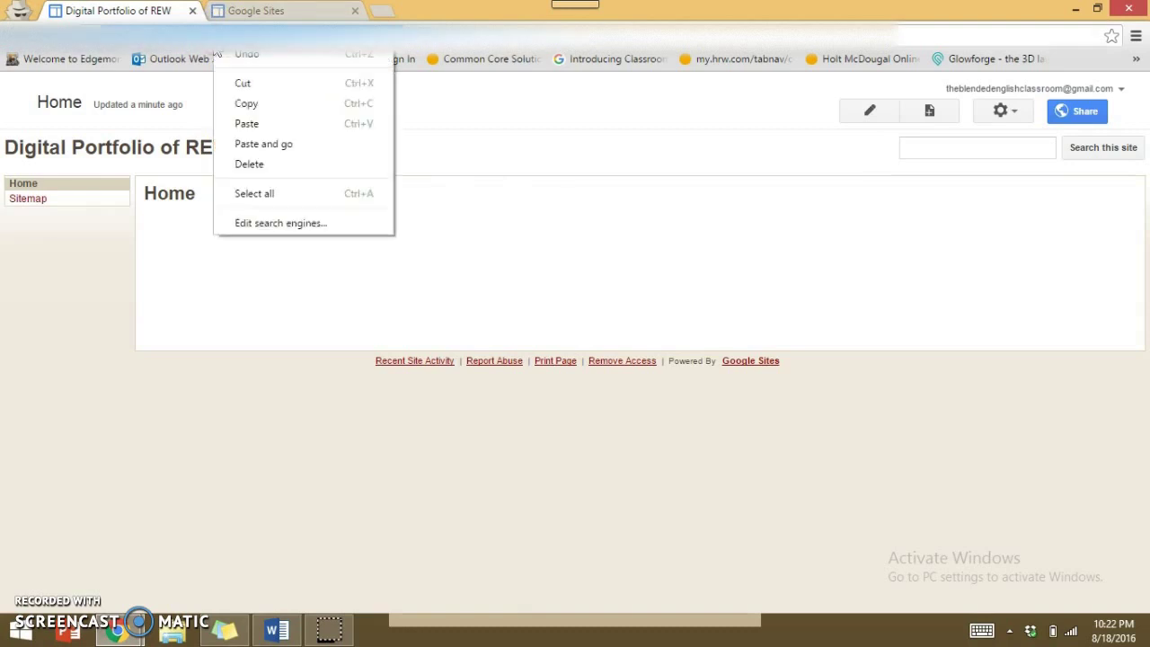
pyautogui.click(228, 103)
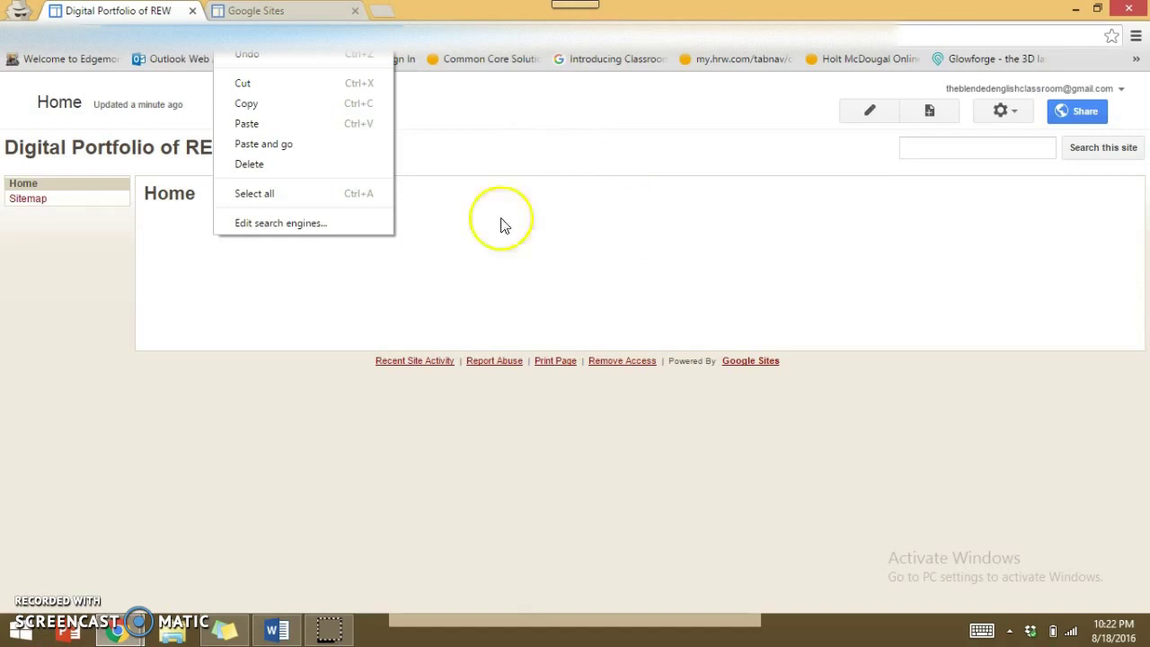
pyautogui.click(258, 425)
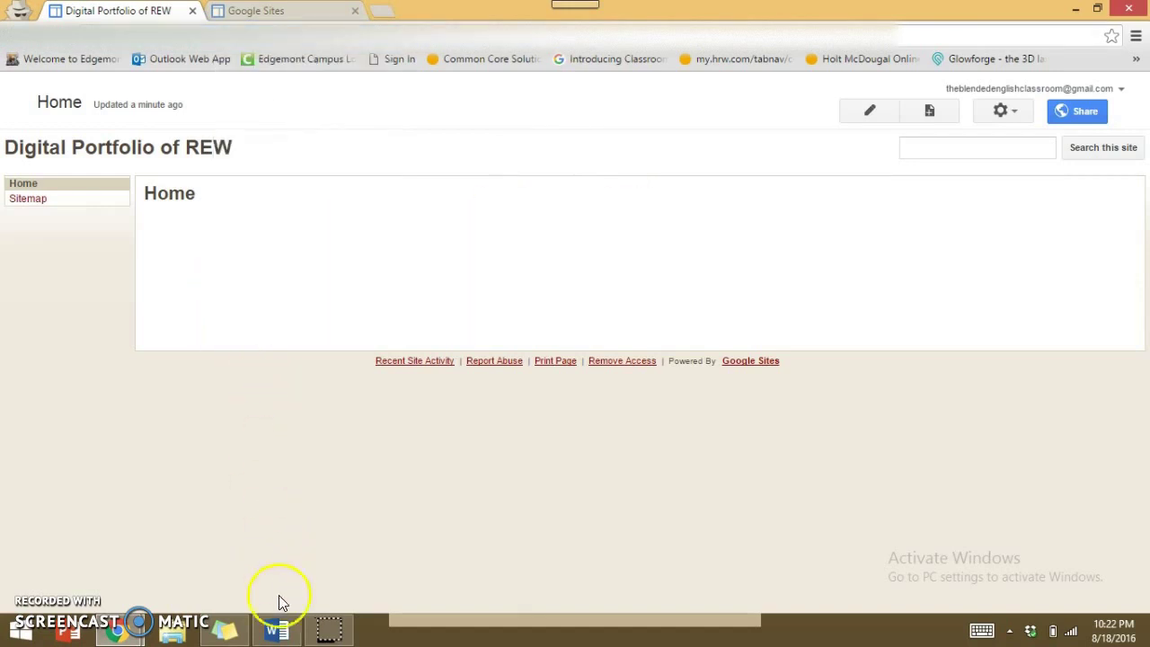
pyautogui.moveTo(276, 629)
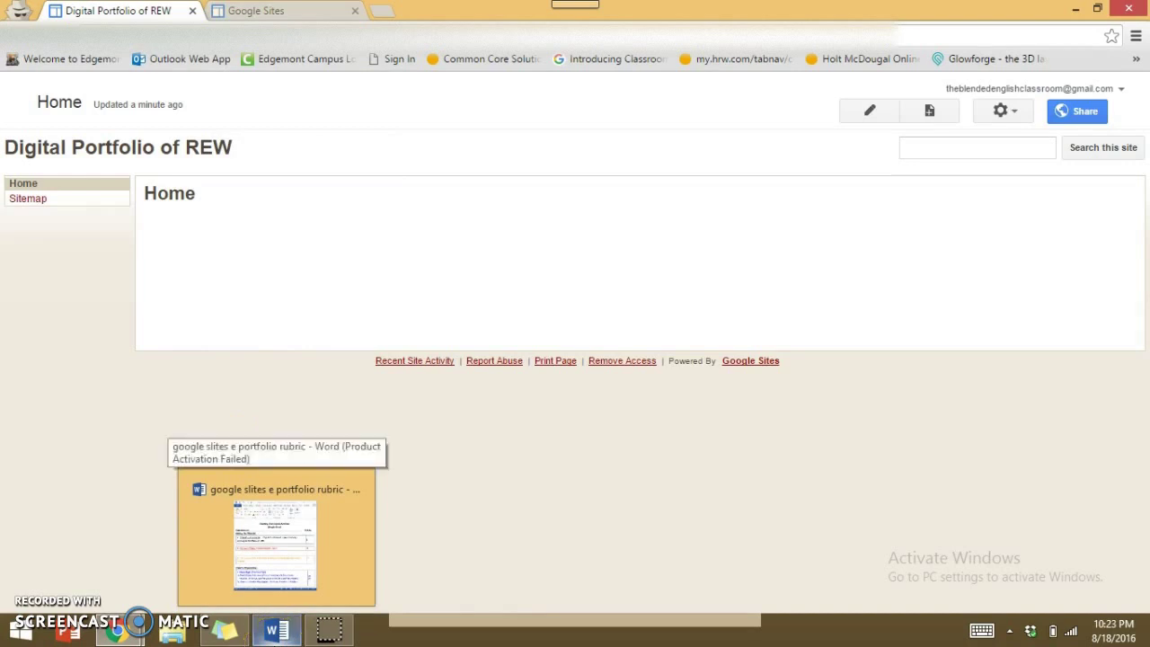
pyautogui.click(296, 539)
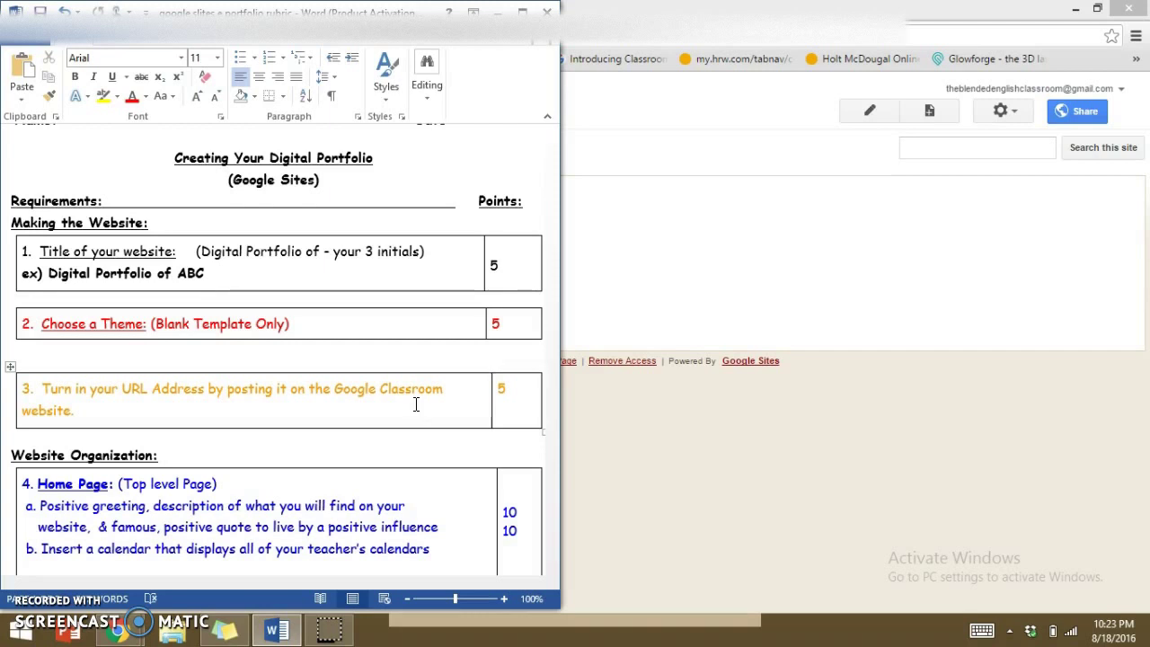
# - Read the rubric's Home Page requirements, then return to the empty REW Home page
pyautogui.click(331, 492)
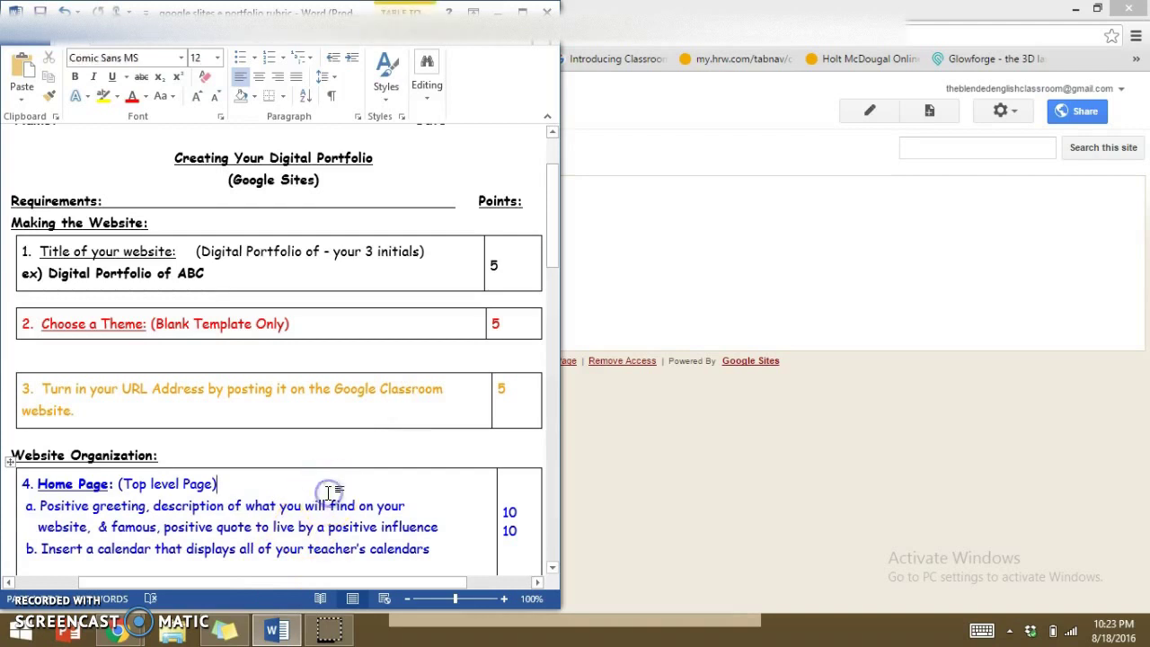
pyautogui.press('Down')
pyautogui.press('Down')
pyautogui.press('Down')
pyautogui.press('Down')
pyautogui.press('Down')
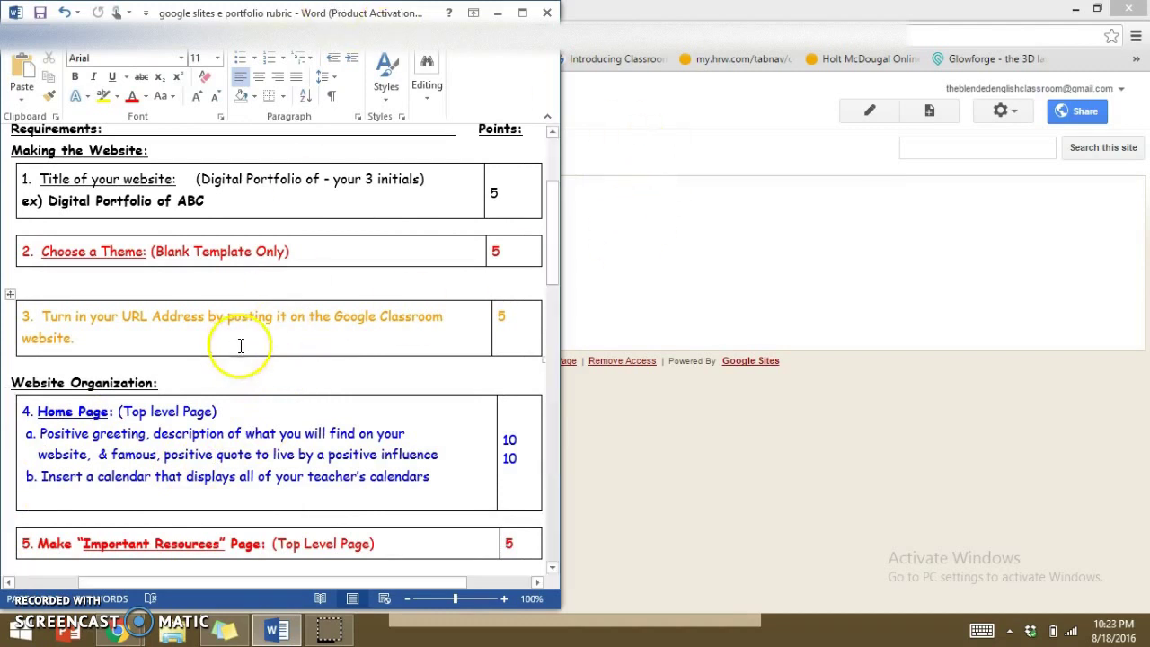
pyautogui.click(718, 265)
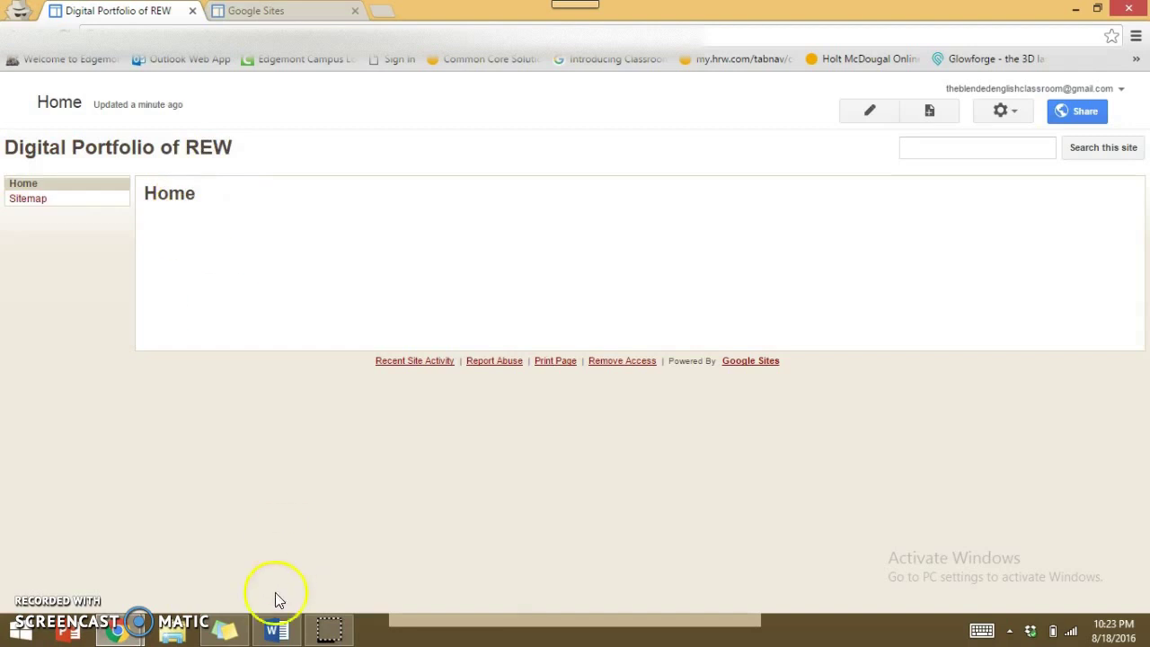
pyautogui.click(274, 633)
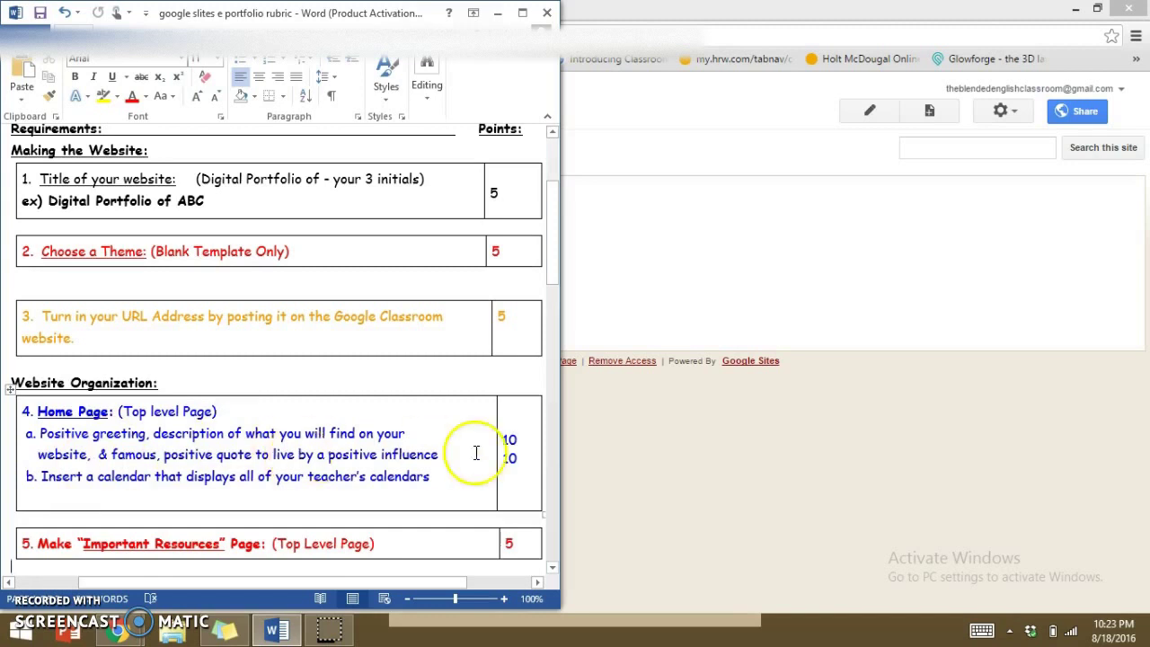
pyautogui.click(677, 455)
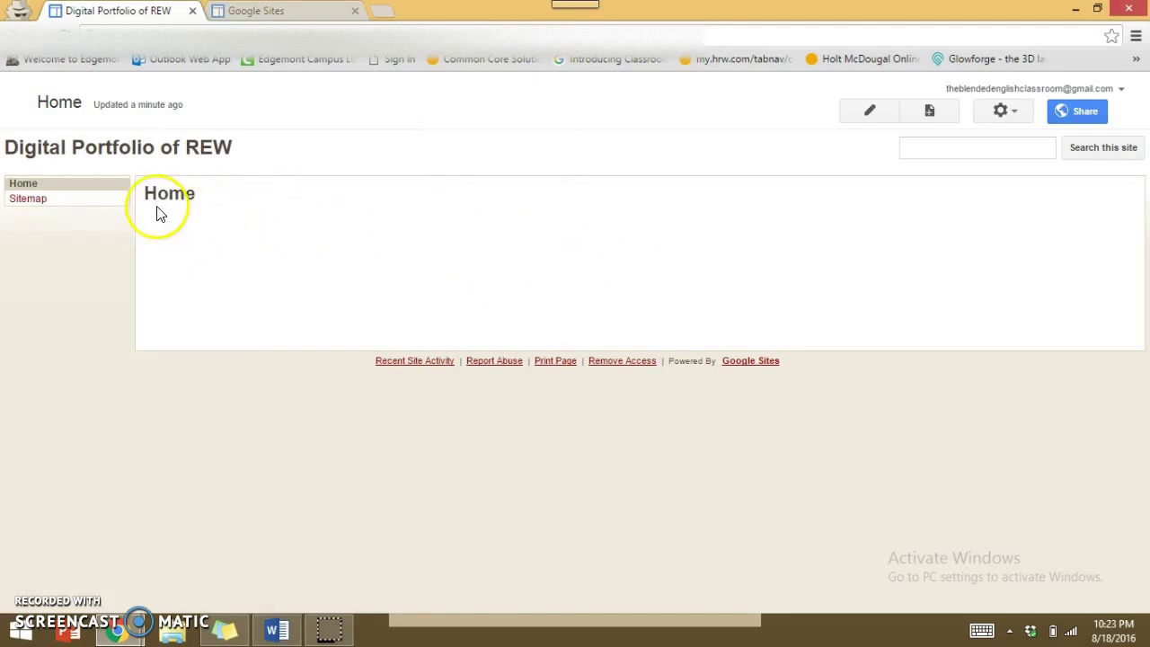
# - Copy the welcome paragraph and Abigail Adams quote from the sample JGW portfolio home page
pyautogui.moveTo(119, 633)
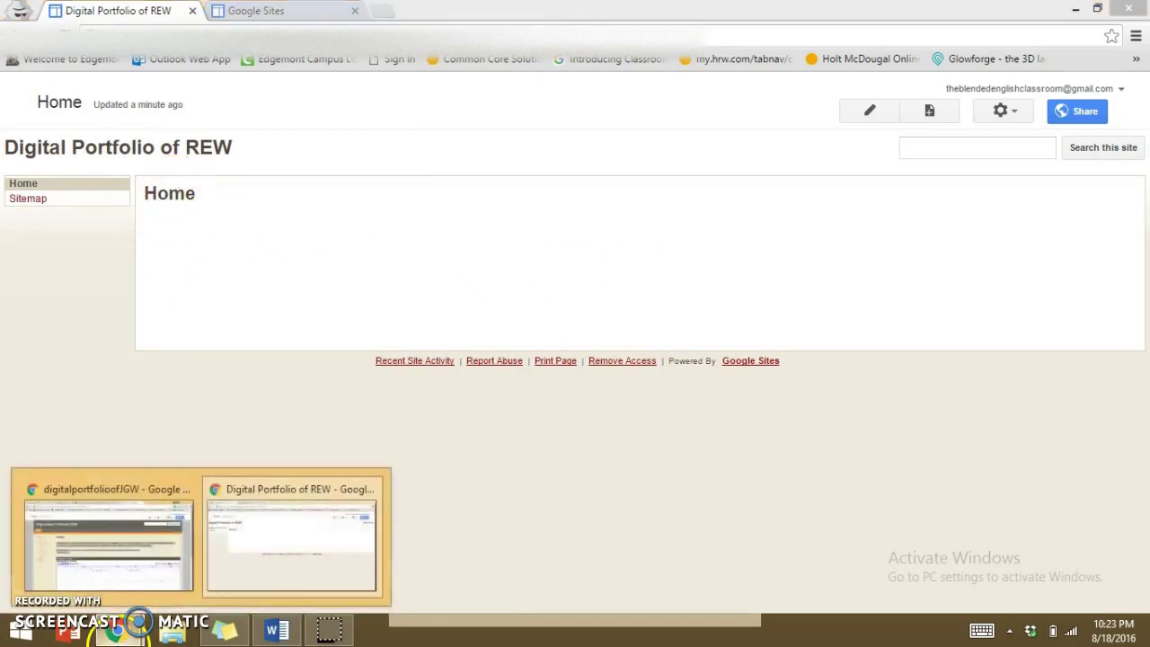
pyautogui.click(137, 563)
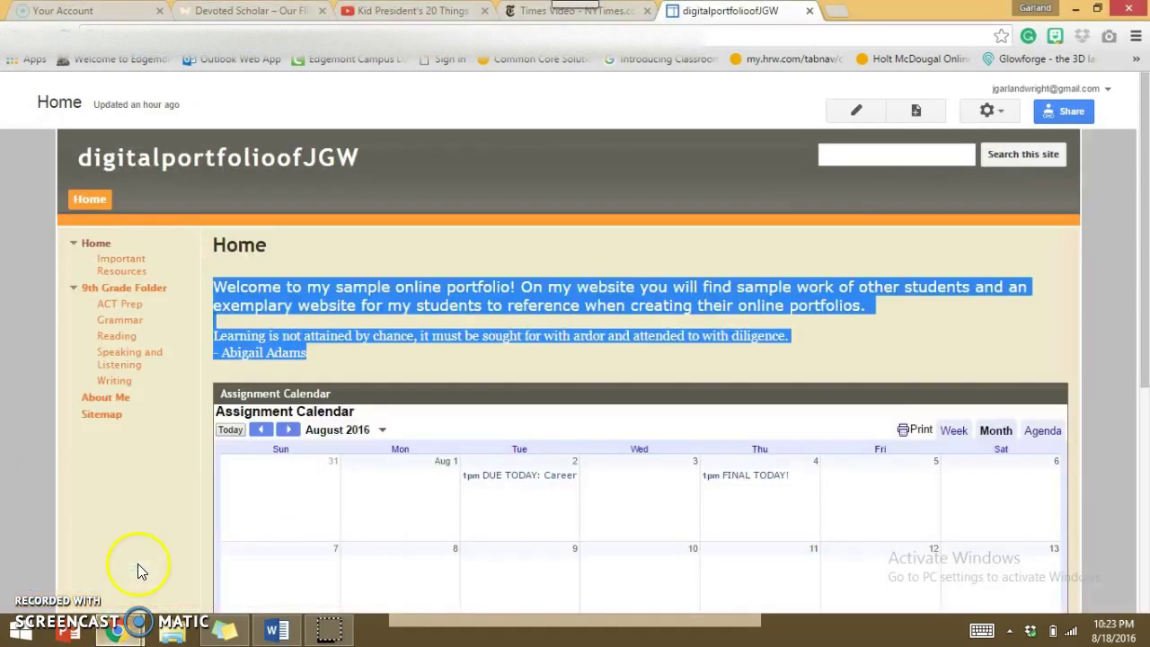
pyautogui.click(336, 298)
pyautogui.moveTo(745, 337); pyautogui.dragTo(378, 288)
pyautogui.click(326, 366)
pyautogui.keyDown('shift'); pyautogui.click(231, 287); pyautogui.keyUp('shift')
pyautogui.moveTo(223, 285); pyautogui.dragTo(314, 340)
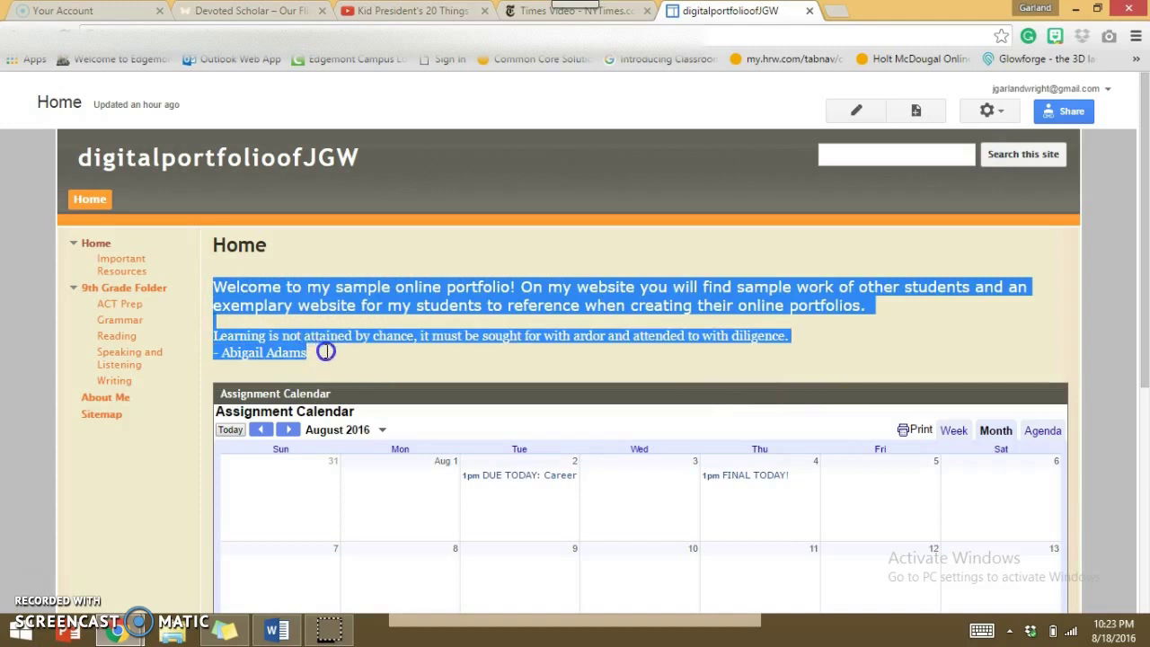
pyautogui.rightClick(283, 308)
pyautogui.click(294, 315)
pyautogui.click(276, 630)
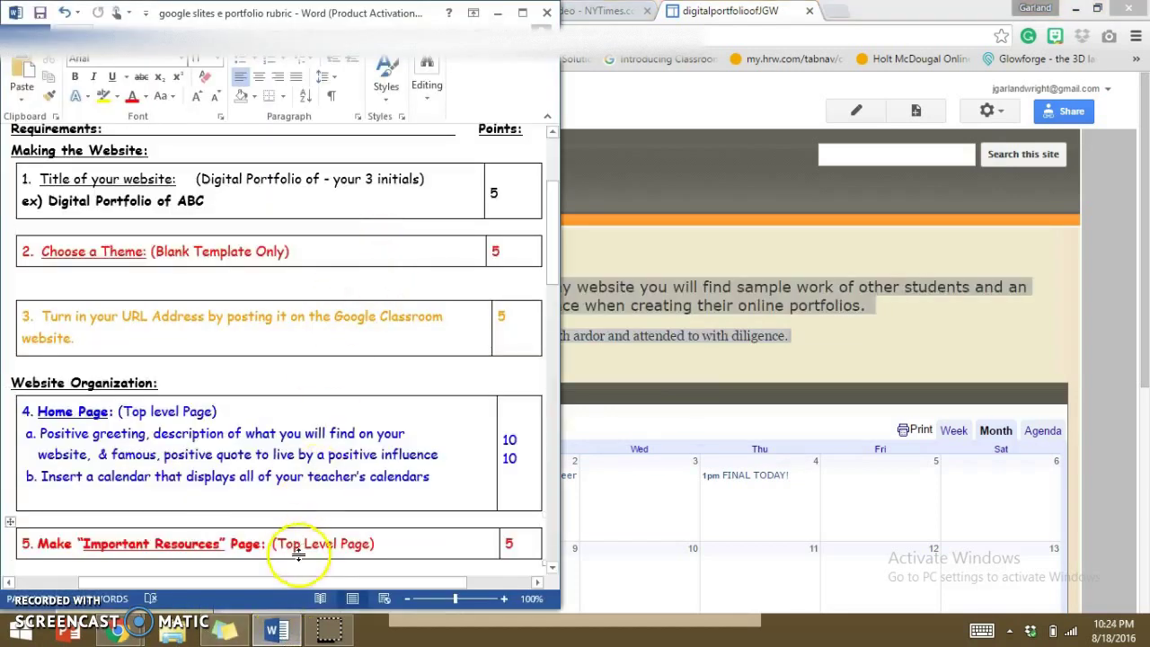
# - Minimize the Word rubric and switch back to the Digital Portfolio of REW window
pyautogui.click(276, 630)
pyautogui.moveTo(117, 631)
pyautogui.click(264, 567)
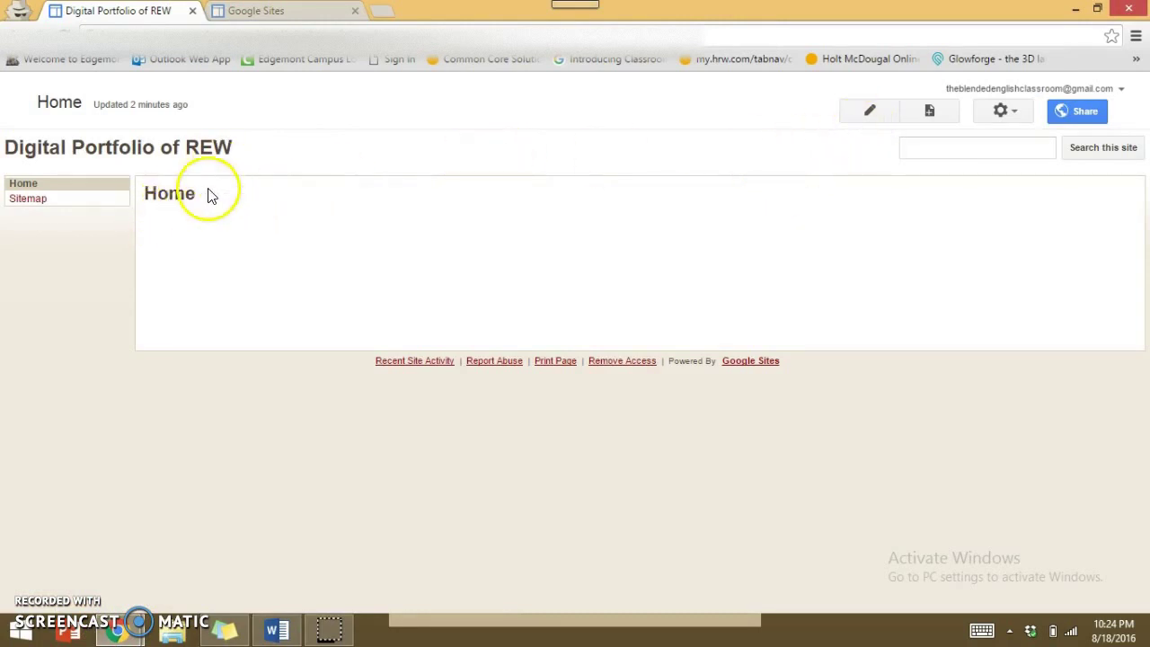
# - Edit the Home page and paste in the copied welcome text and quote
pyautogui.click(881, 118)
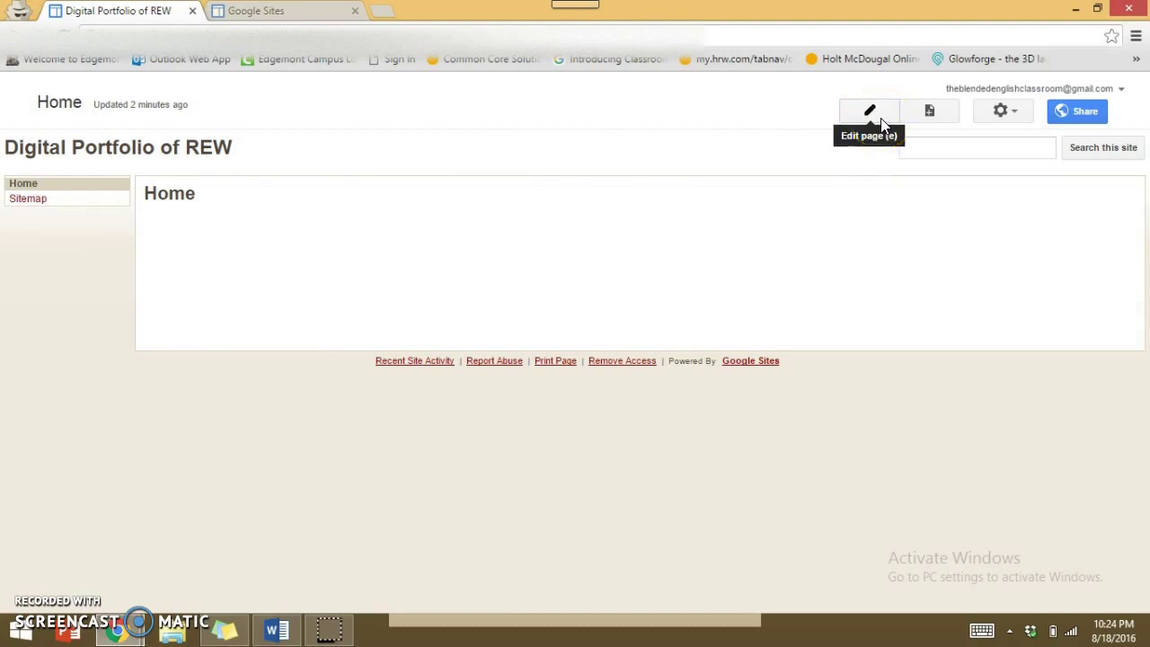
pyautogui.click(880, 121)
pyautogui.rightClick(219, 315)
pyautogui.click(247, 421)
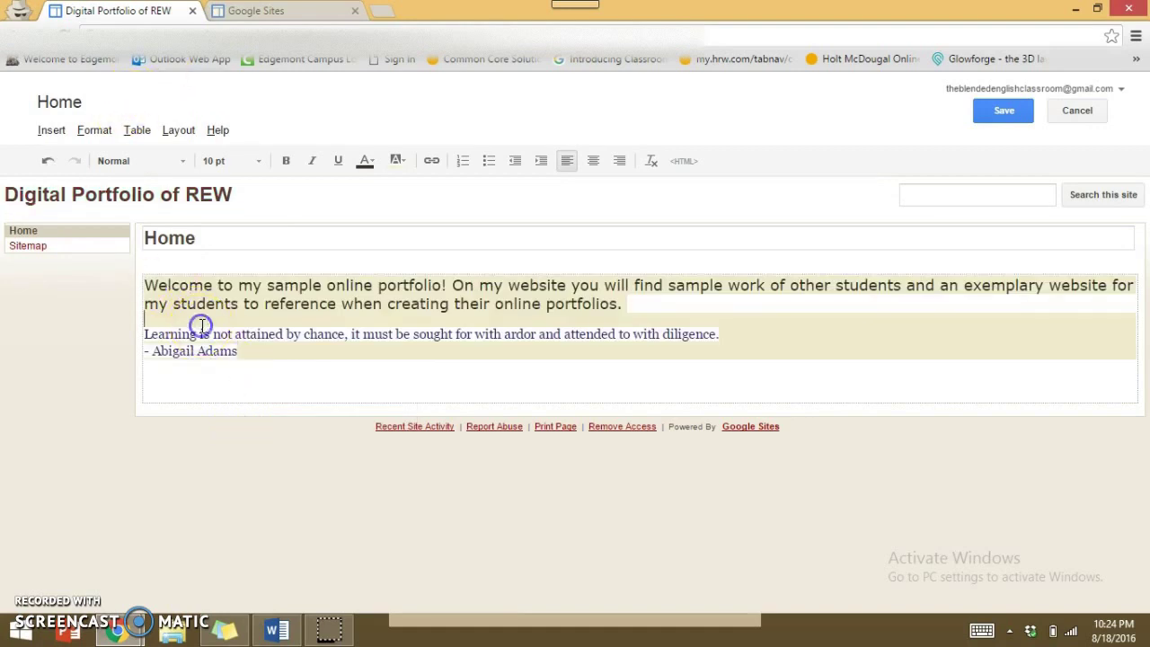
# - Try the font and text colour options, applying a red text background
pyautogui.click(148, 160)
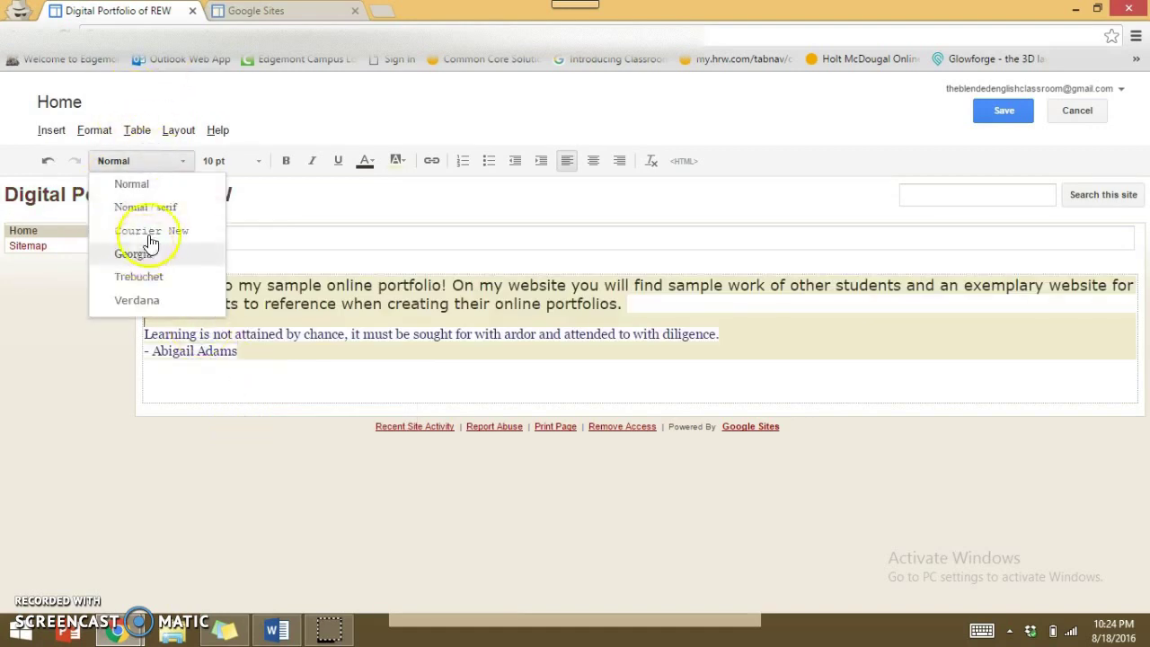
pyautogui.click(247, 171)
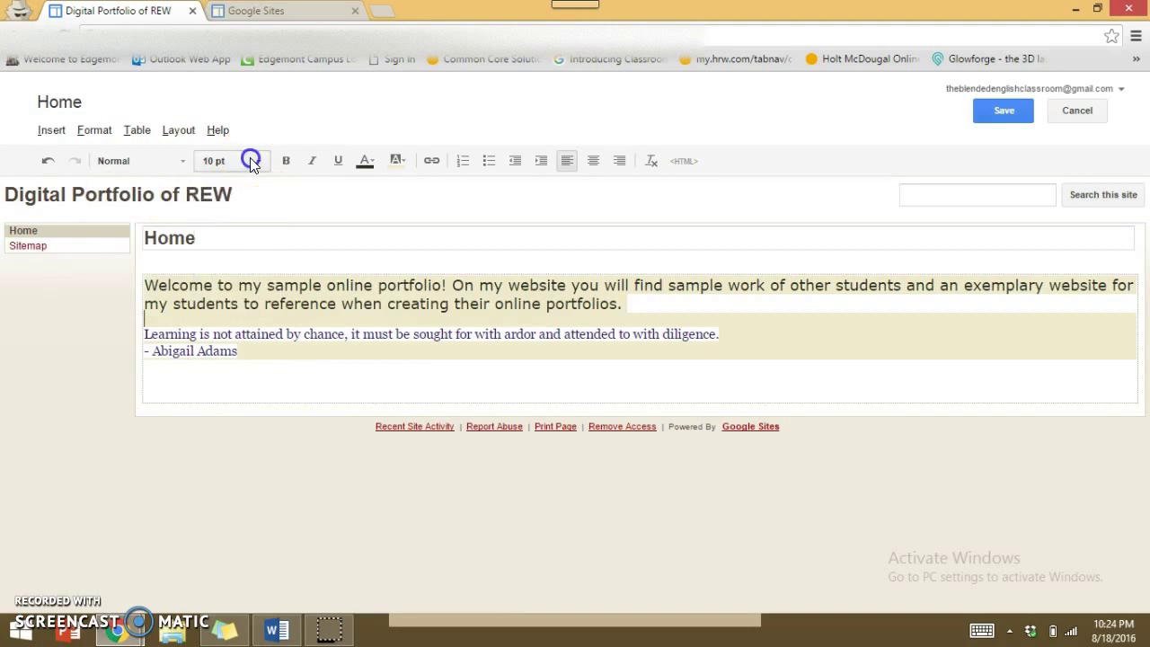
pyautogui.click(367, 163)
pyautogui.click(367, 163)
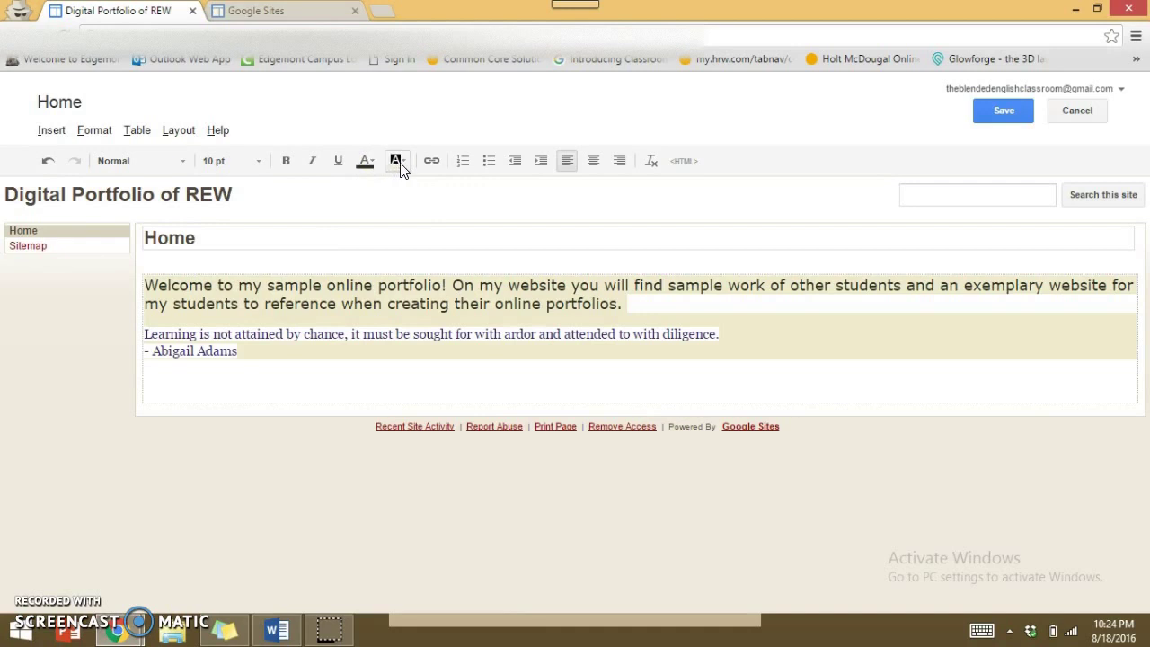
pyautogui.click(400, 163)
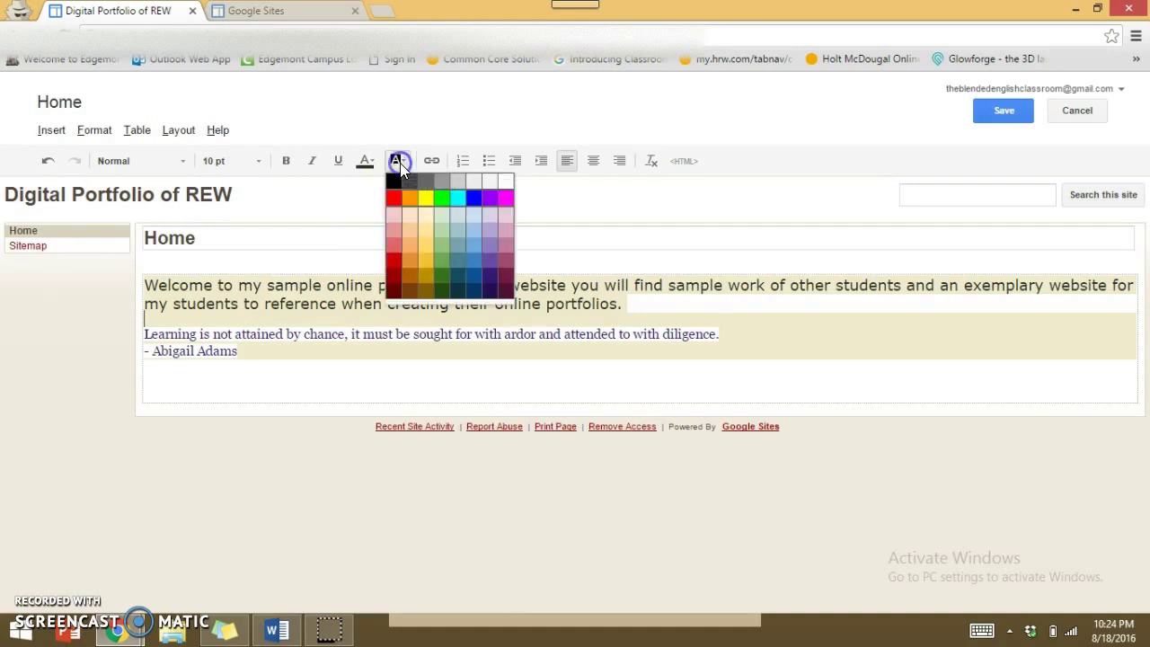
pyautogui.click(392, 200)
pyautogui.moveTo(544, 365); pyautogui.dragTo(175, 267)
pyautogui.click(274, 378)
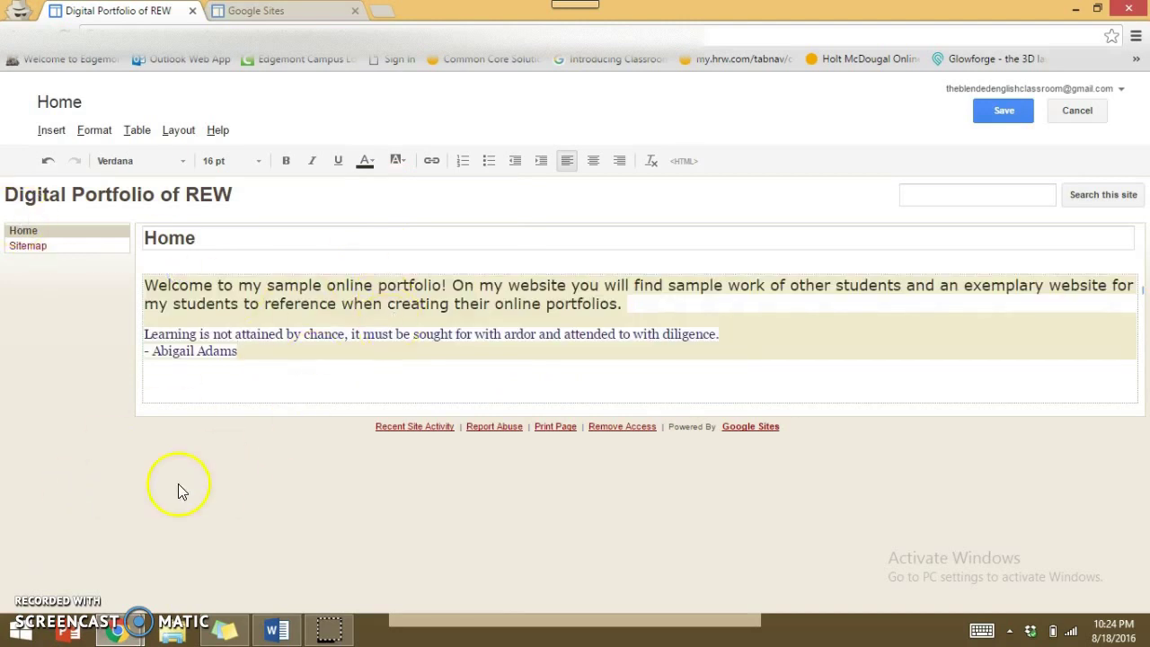
# - Check the rubric's calendar requirement in Word, then add an empty line below the Abigail Adams quote
pyautogui.click(279, 631)
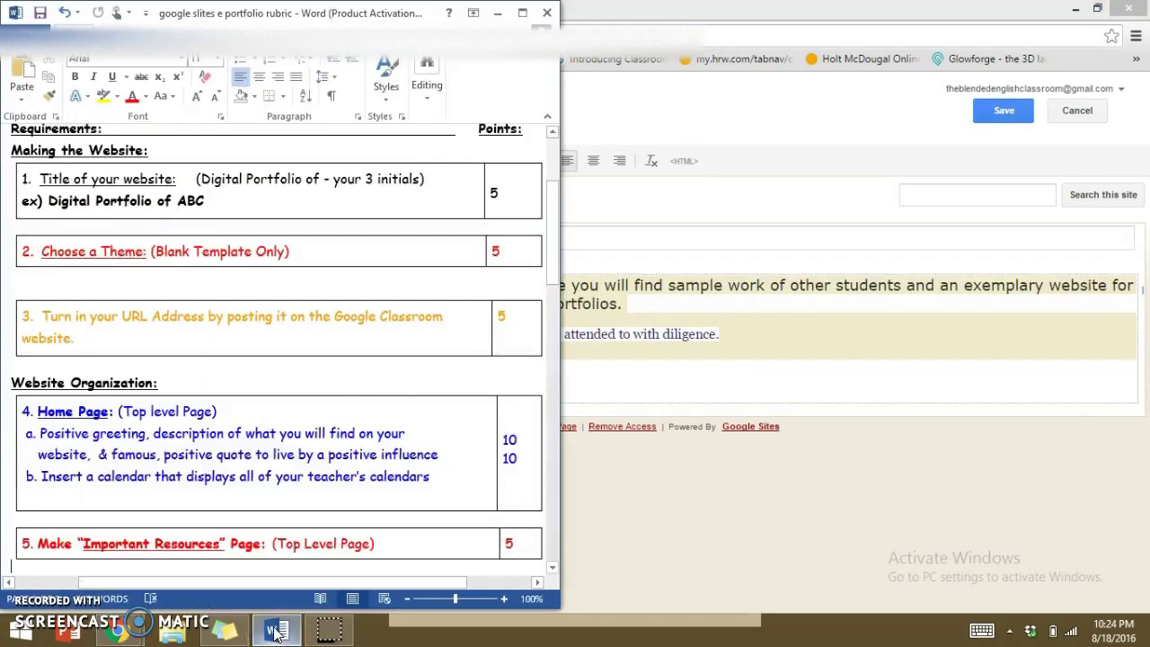
pyautogui.moveTo(547, 254); pyautogui.dragTo(558, 285)
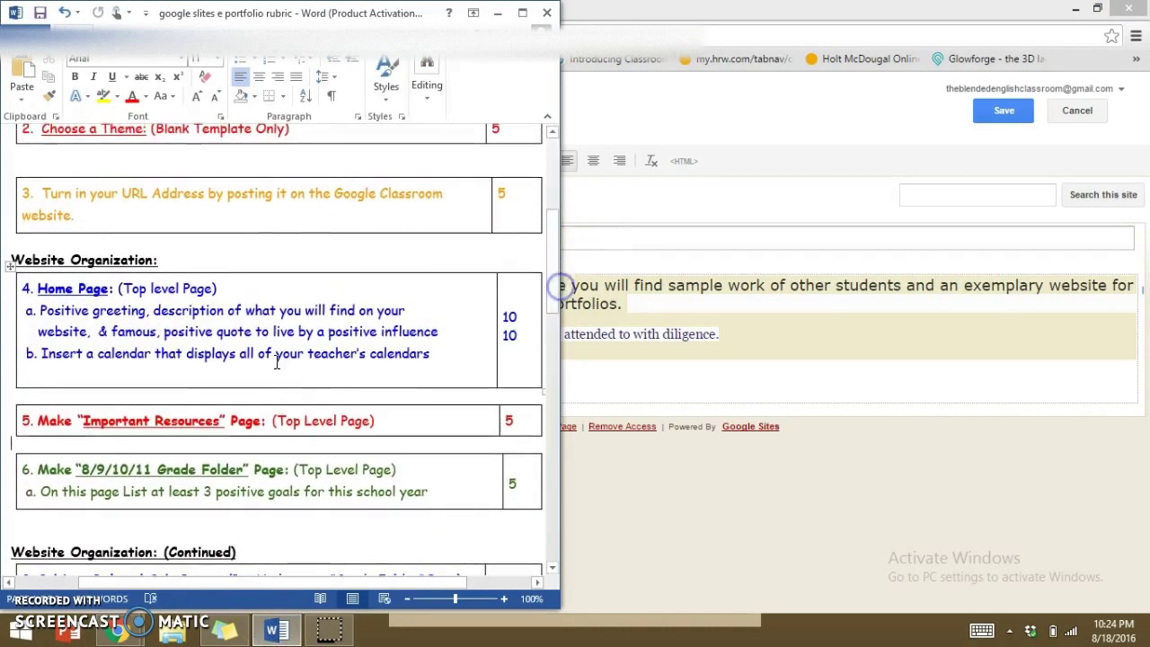
pyautogui.click(703, 365)
pyautogui.press('Return')
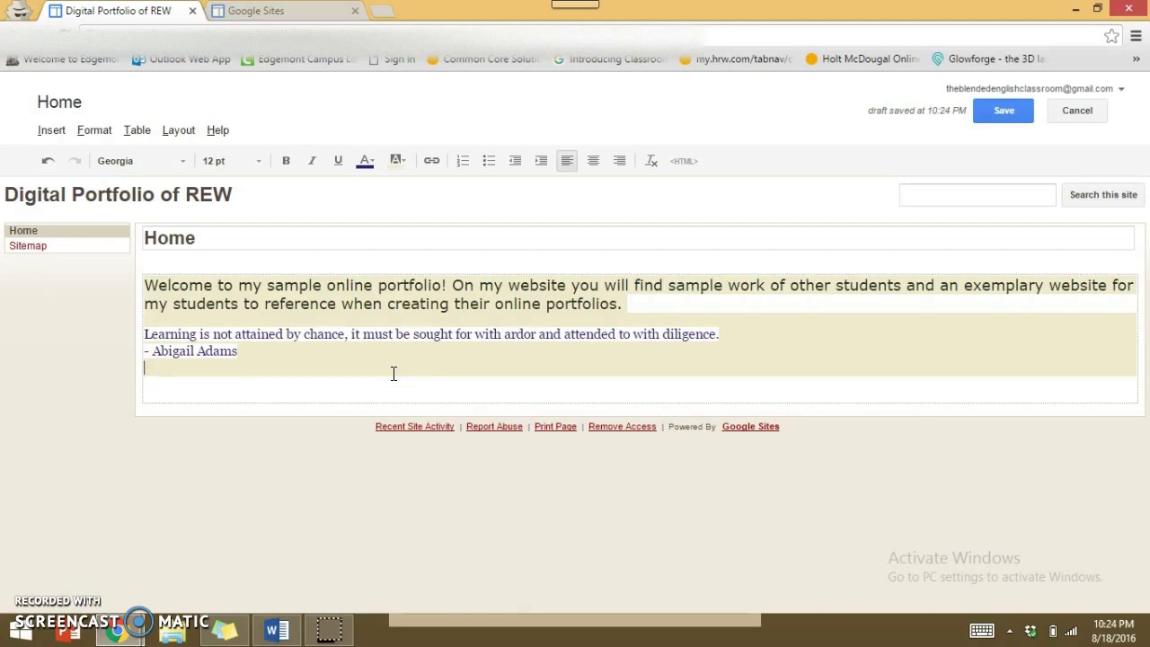
# - Insert the Assignment Calendar below the quote using default calendar settings
pyautogui.click(61, 134)
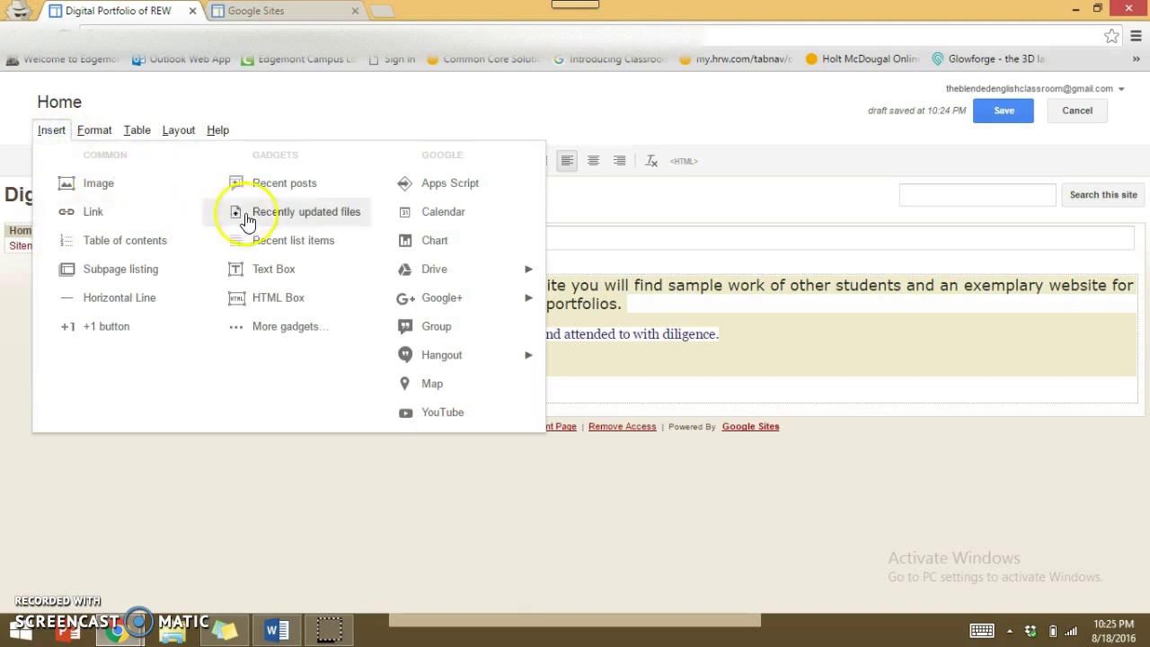
pyautogui.click(400, 216)
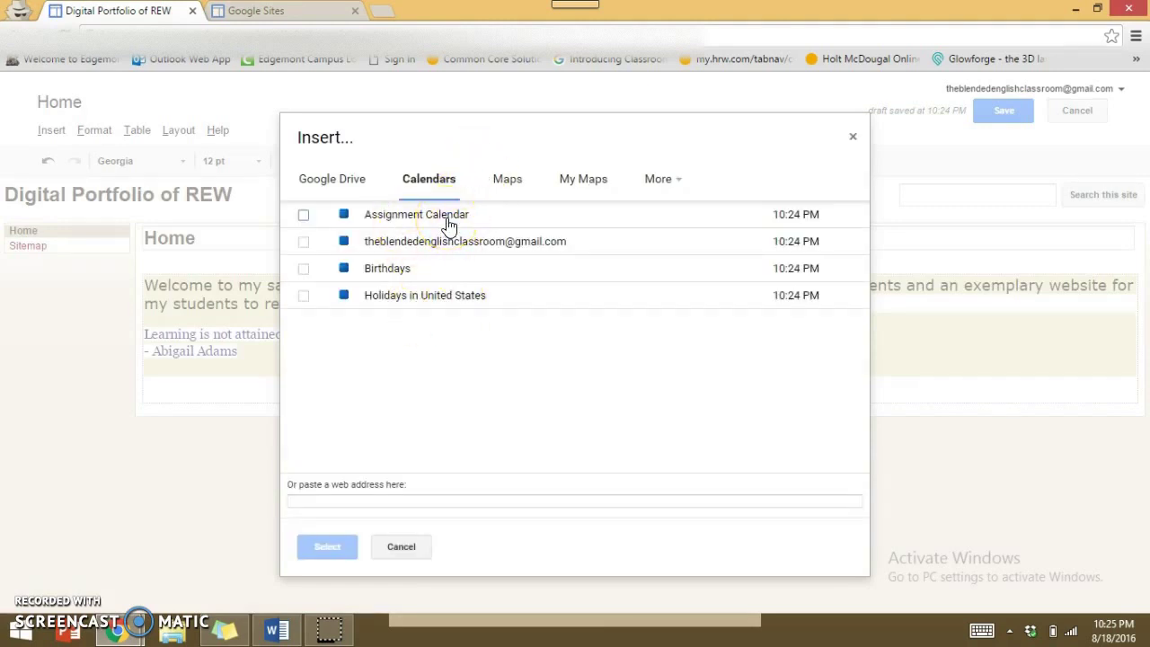
pyautogui.click(303, 216)
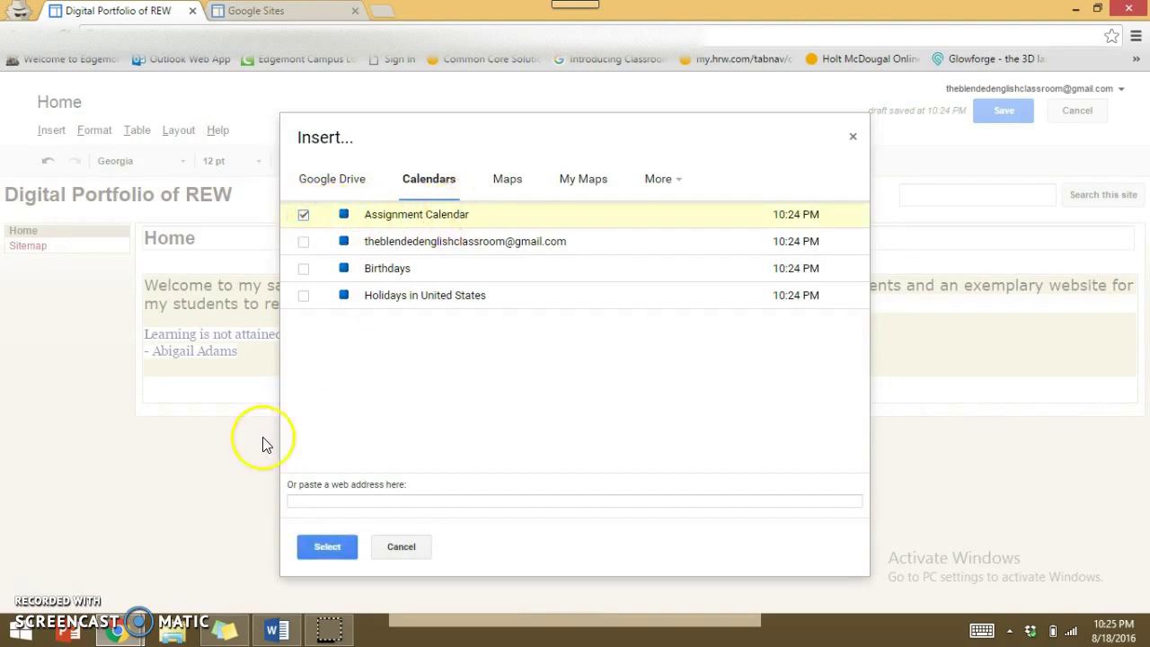
pyautogui.click(320, 548)
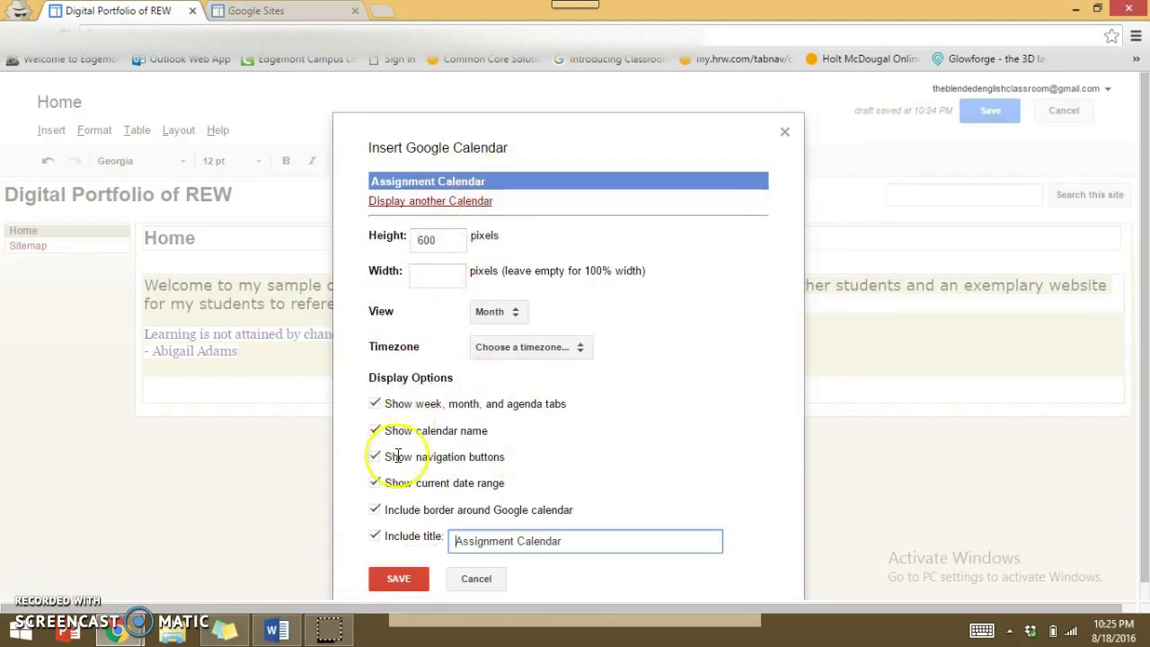
pyautogui.click(387, 577)
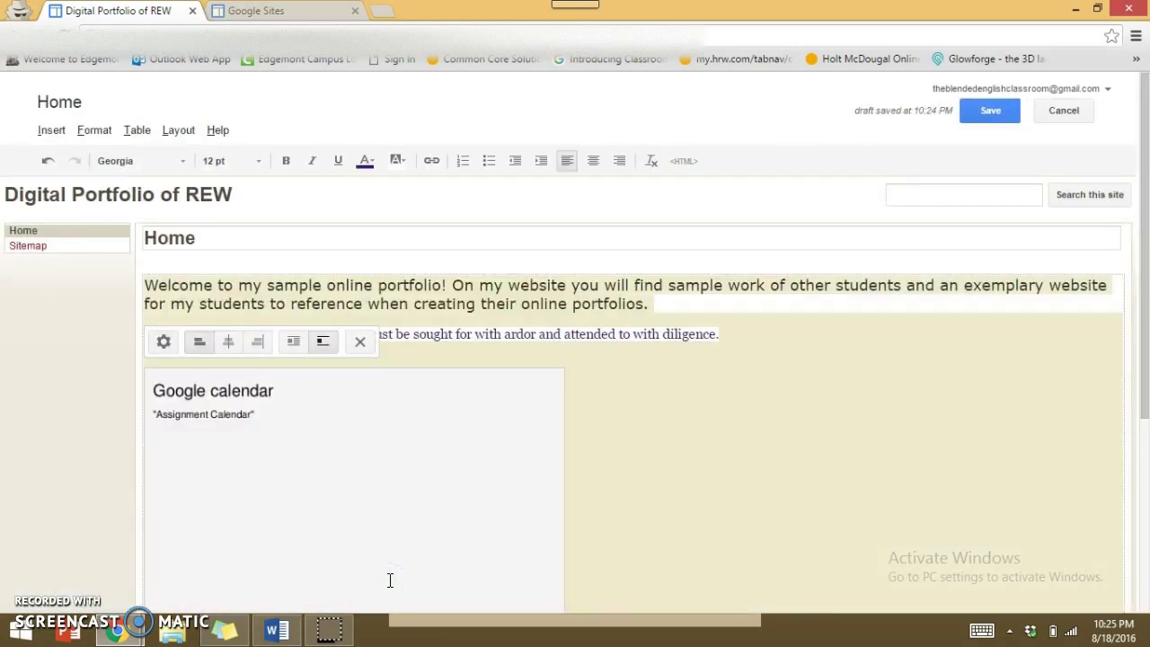
# - Center the Assignment Calendar and save the Home page after rechecking the rubric
pyautogui.click(224, 348)
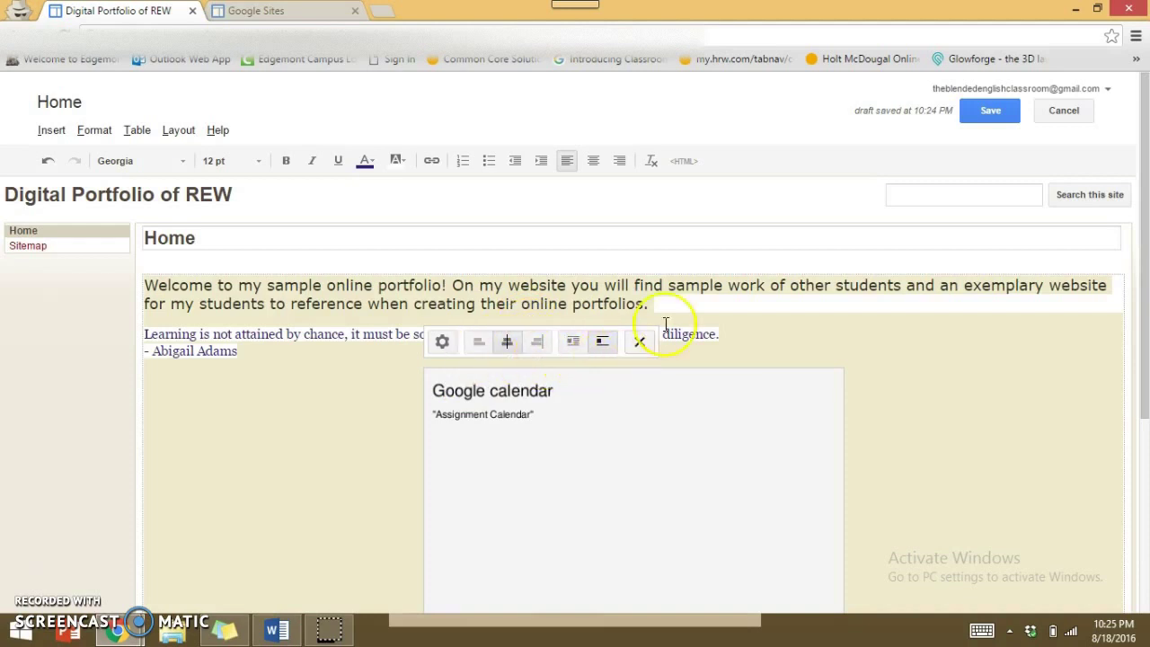
pyautogui.click(755, 344)
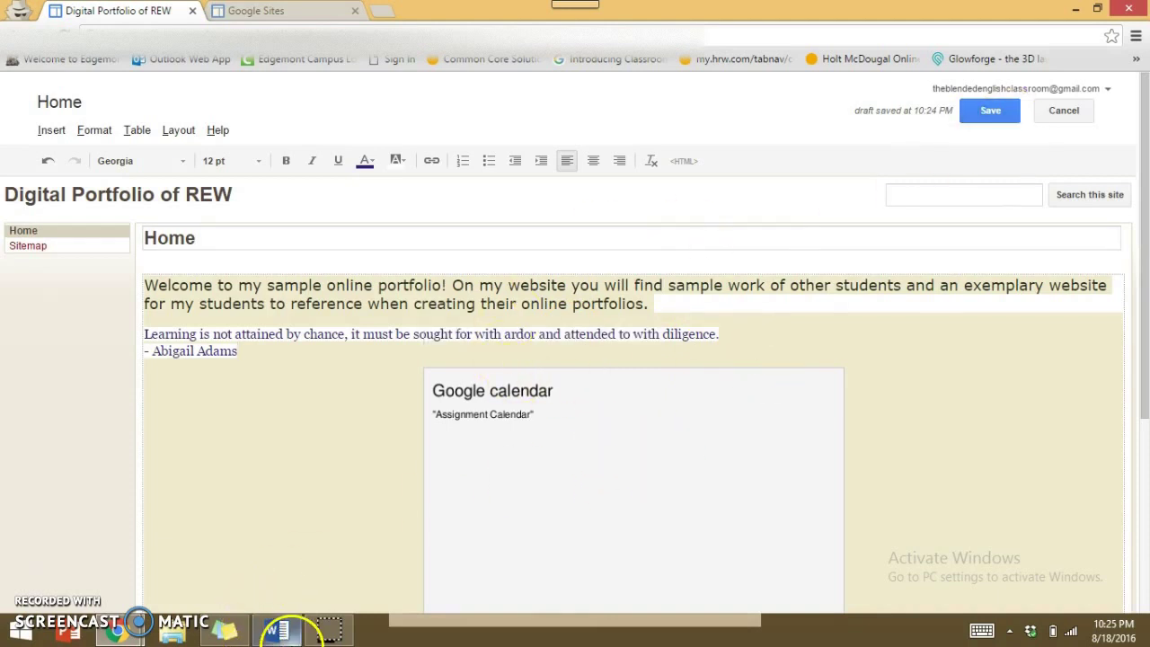
pyautogui.click(277, 630)
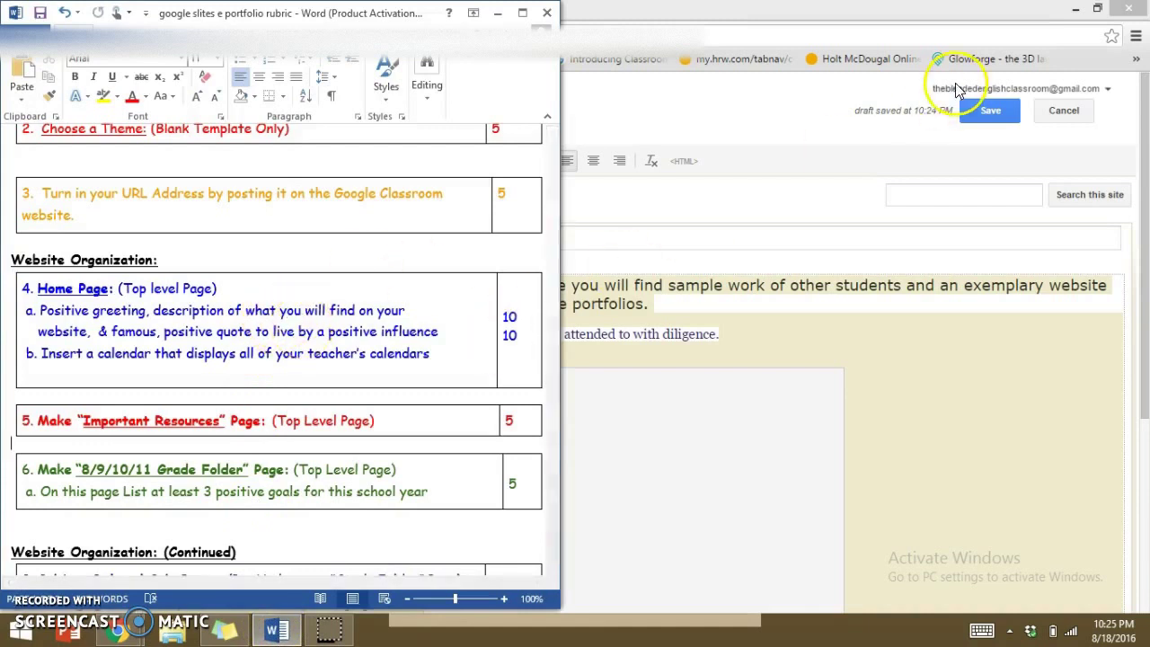
pyautogui.click(971, 107)
pyautogui.click(971, 108)
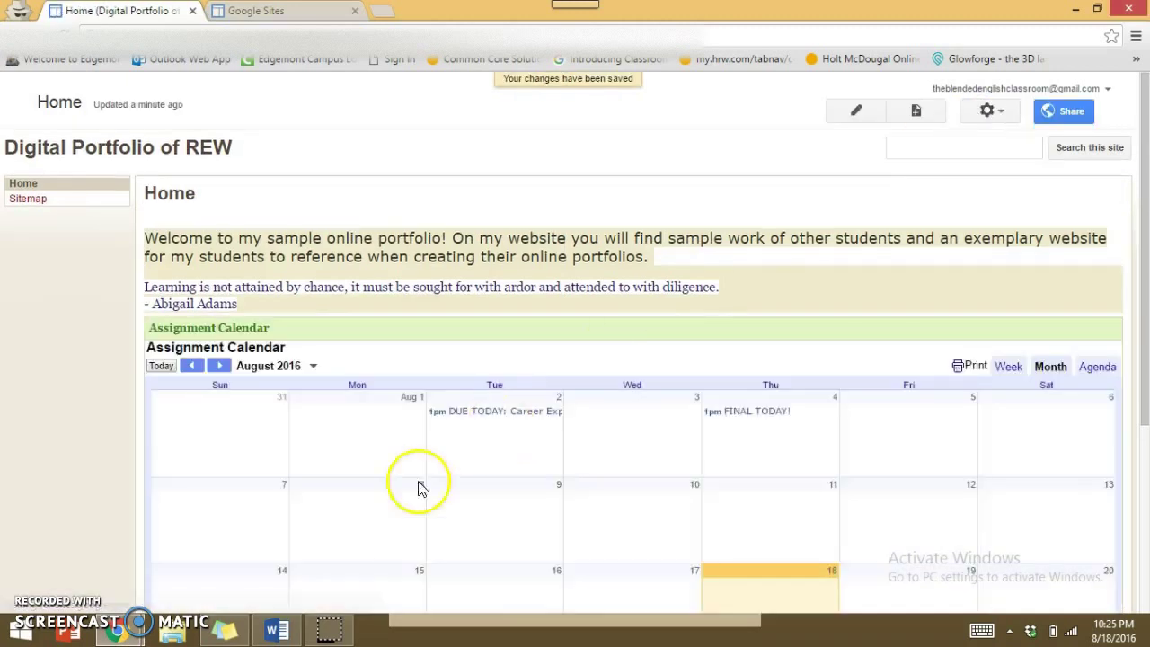
pyautogui.moveTo(1143, 266); pyautogui.dragTo(1146, 481)
pyautogui.scroll(3, 1146, 481)
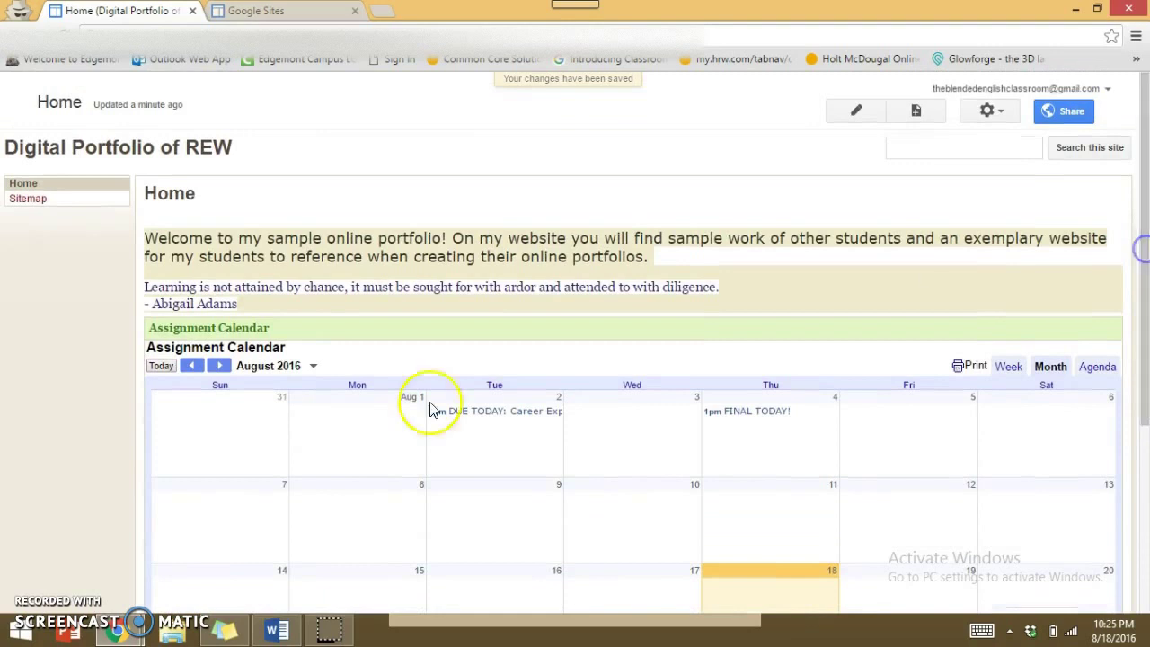
pyautogui.click(274, 631)
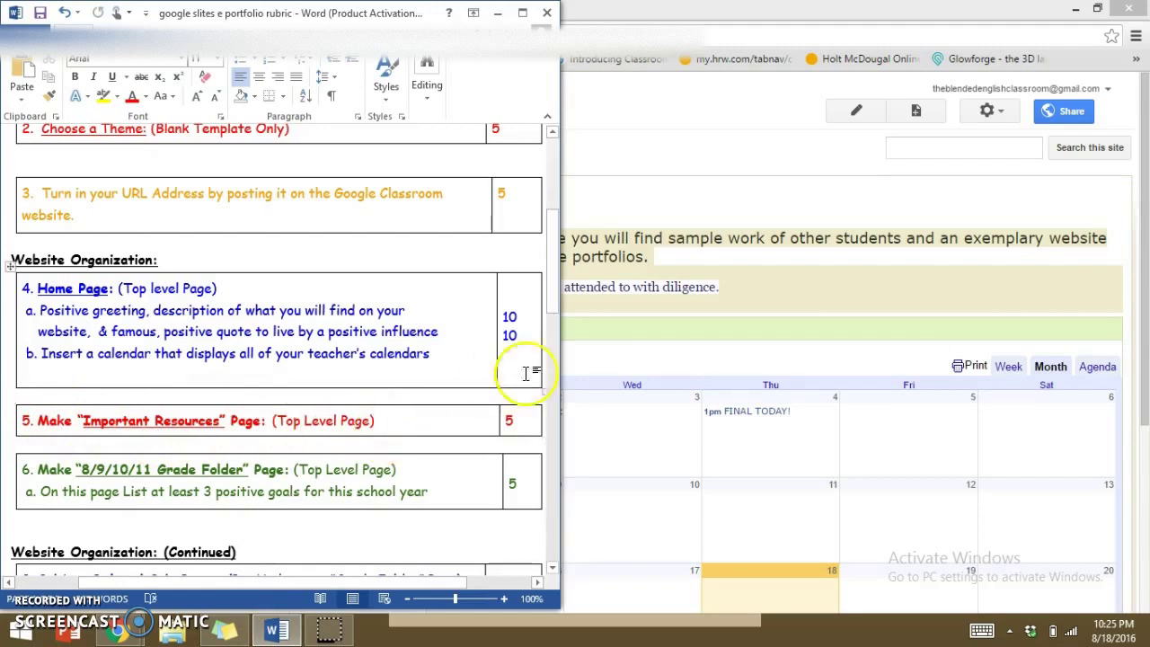
pyautogui.click(813, 269)
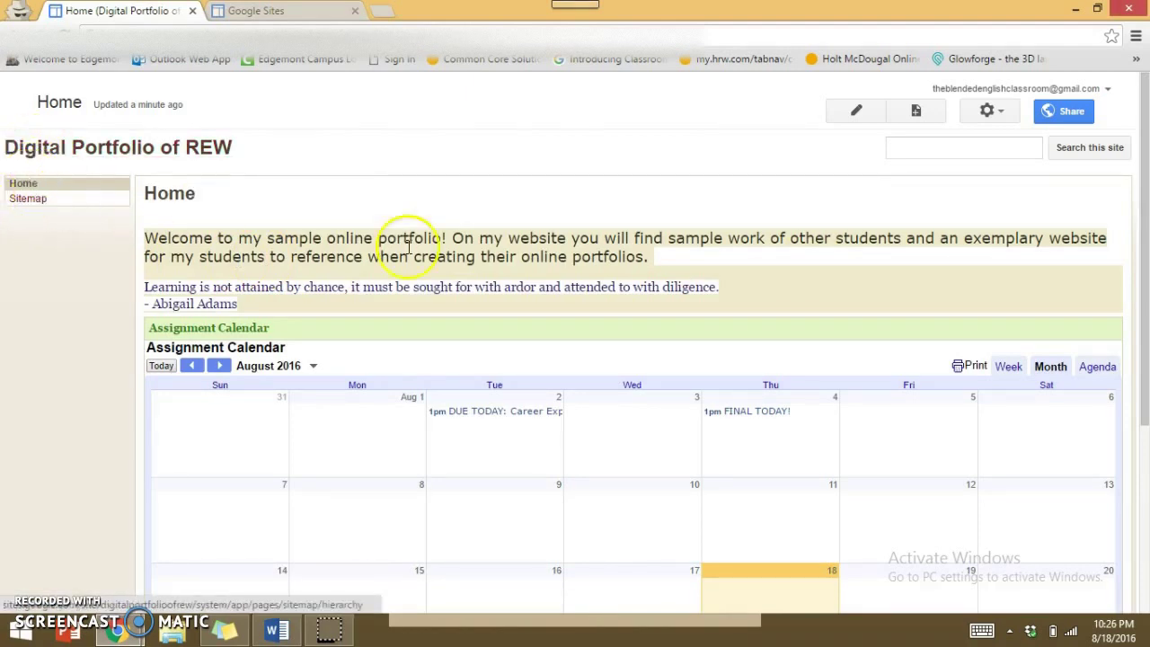
# - Create an Important Resources page with the Web Page template at the site's top level
pyautogui.click(889, 115)
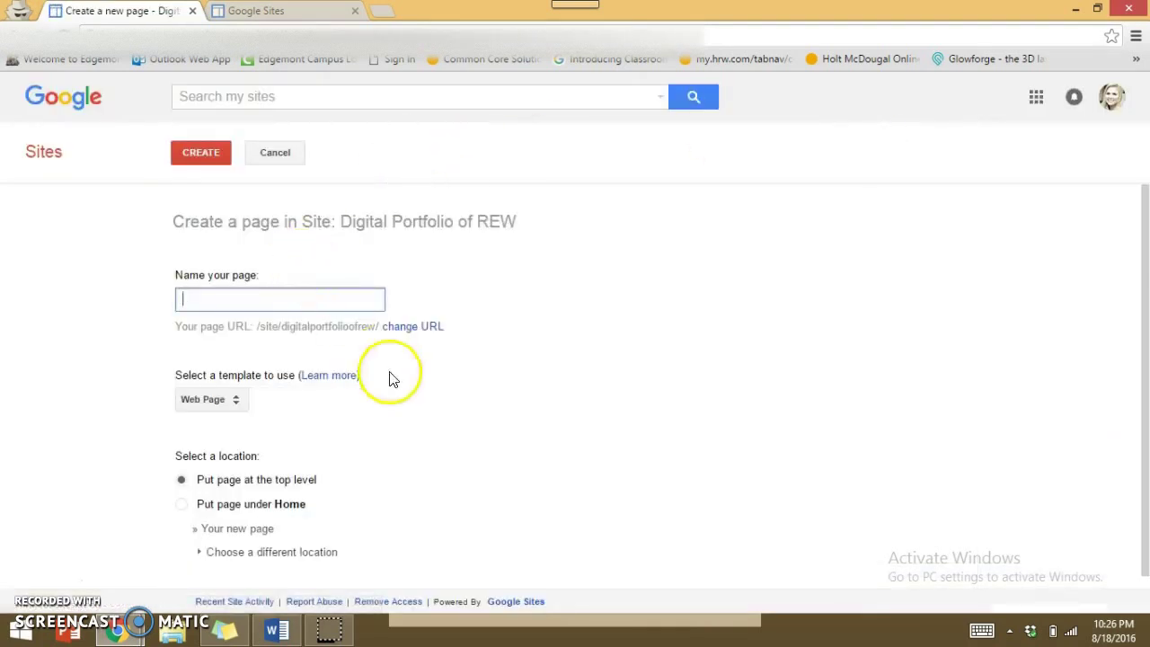
pyautogui.click(264, 634)
pyautogui.click(264, 634)
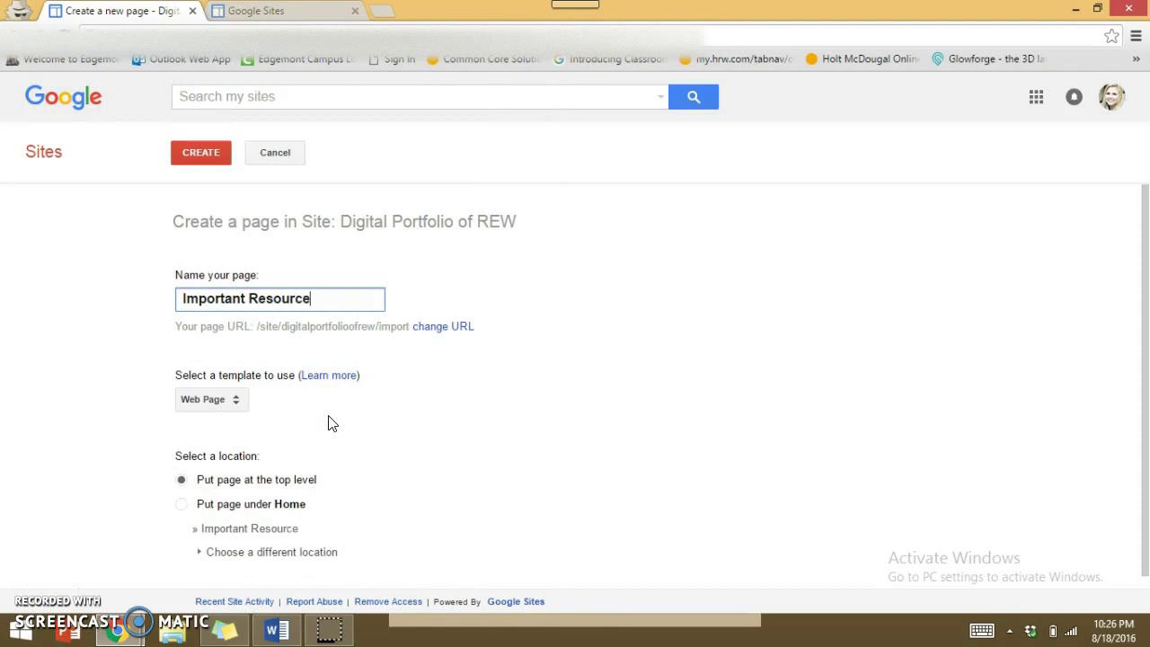
pyautogui.click(368, 316)
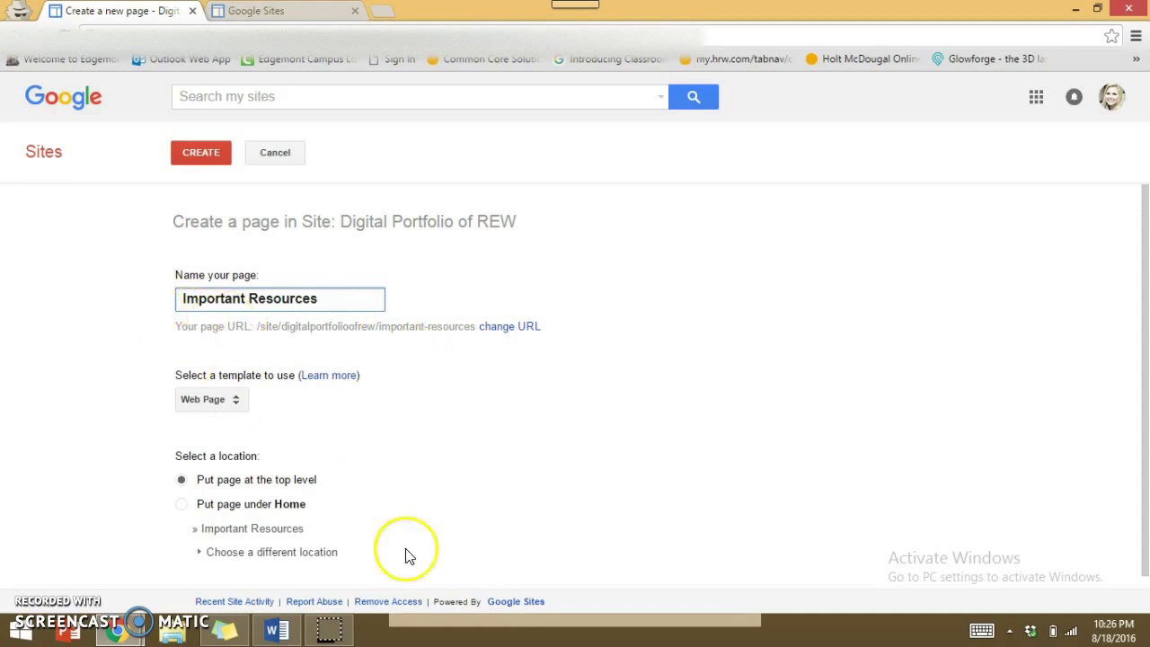
pyautogui.scroll(-1, 1146, 347)
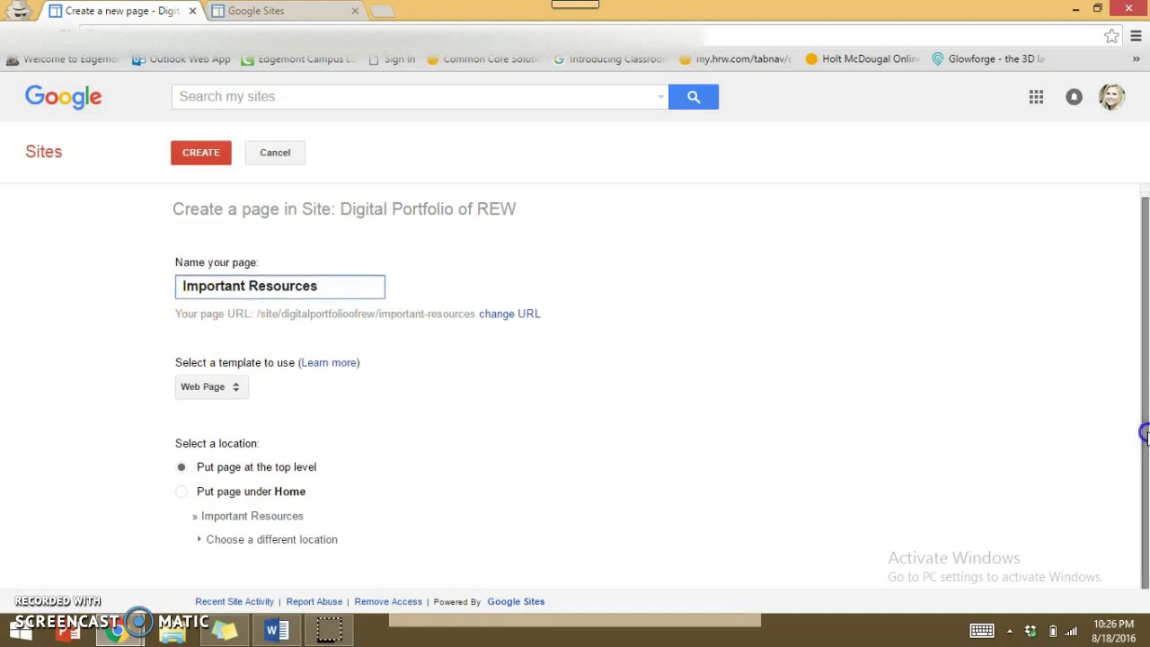
pyautogui.click(222, 387)
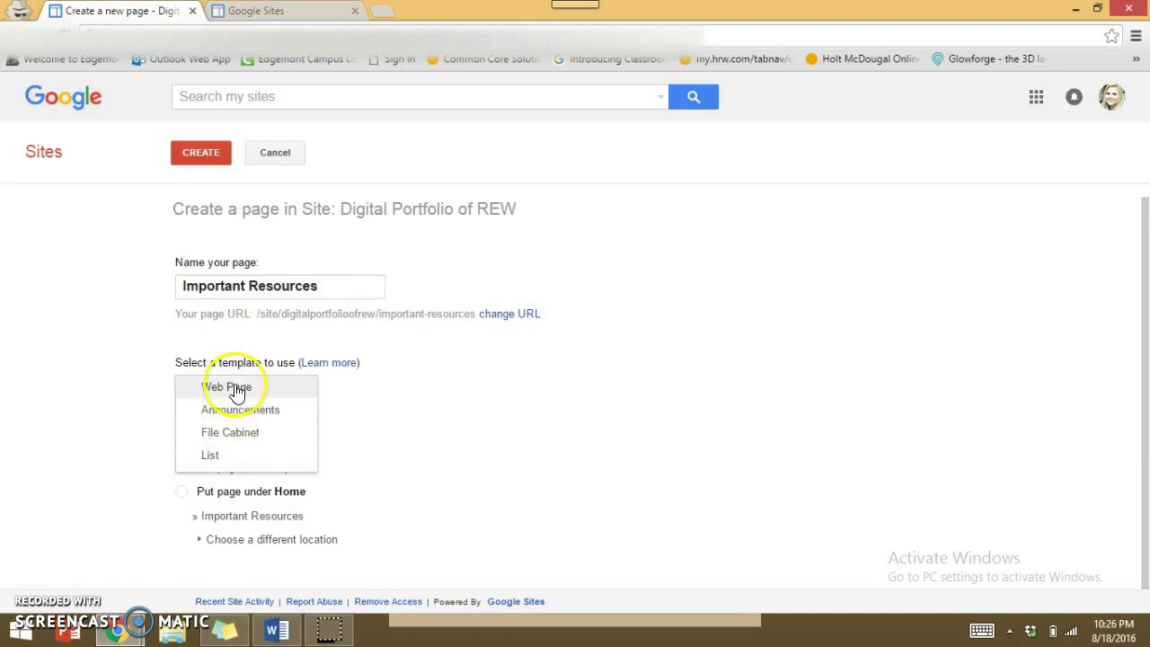
pyautogui.click(236, 388)
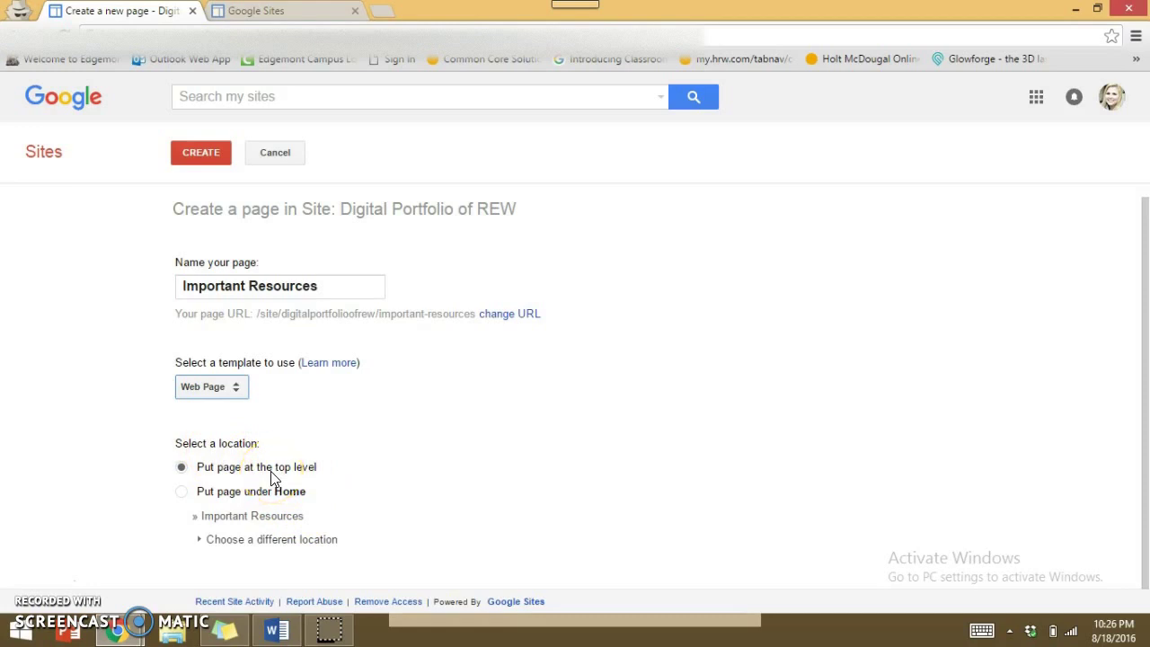
pyautogui.click(1146, 459)
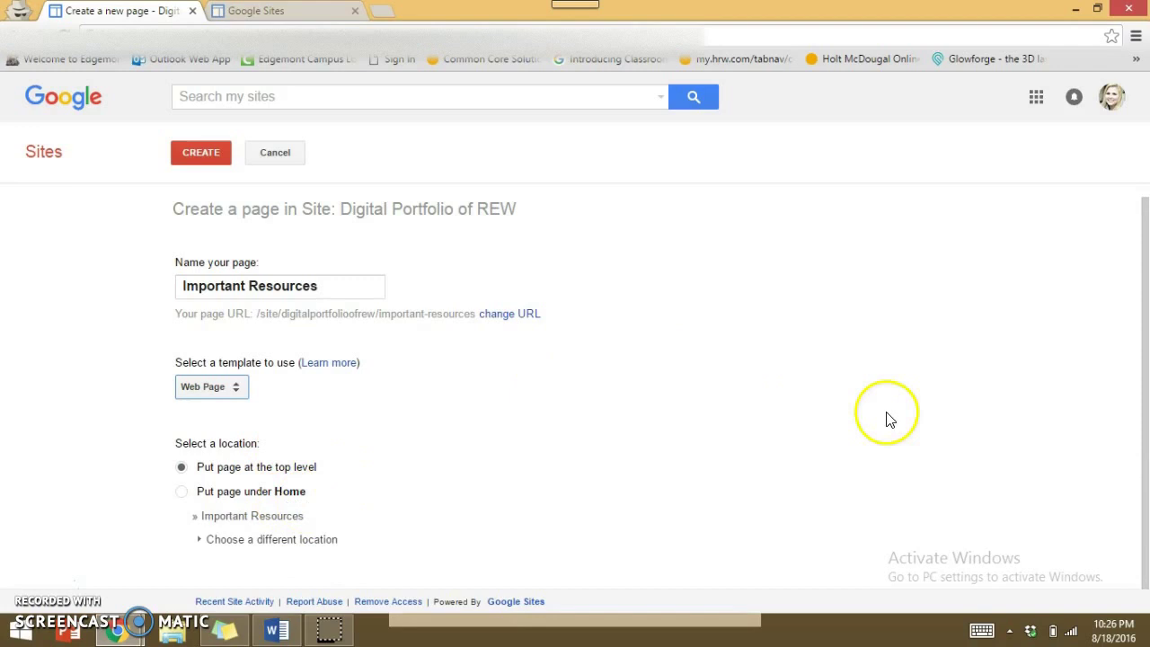
pyautogui.scroll(1, 1144, 390)
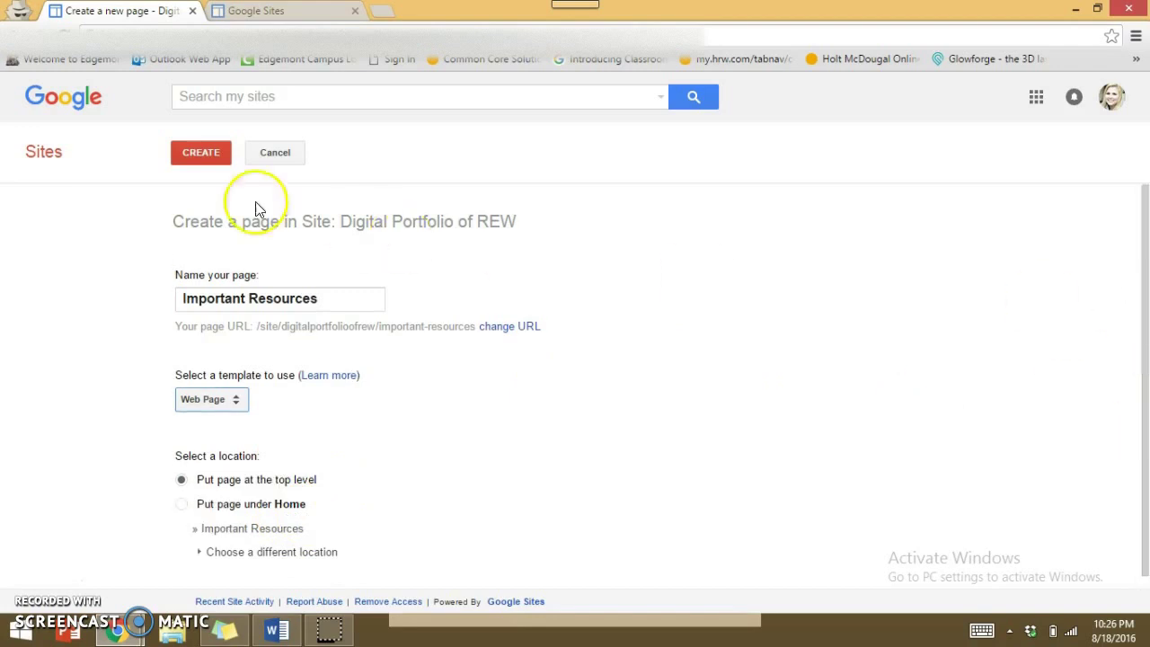
pyautogui.click(188, 158)
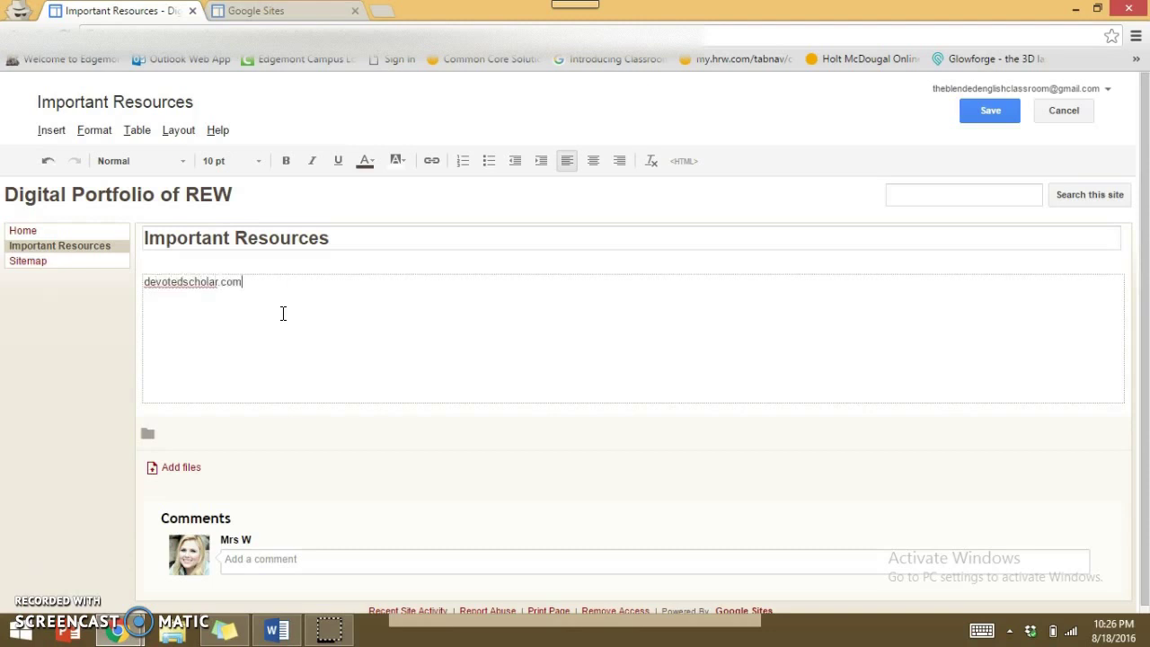
# - Turn devotedscholar.com into a link
pyautogui.click(237, 286)
pyautogui.doubleClick(237, 285)
pyautogui.click(429, 163)
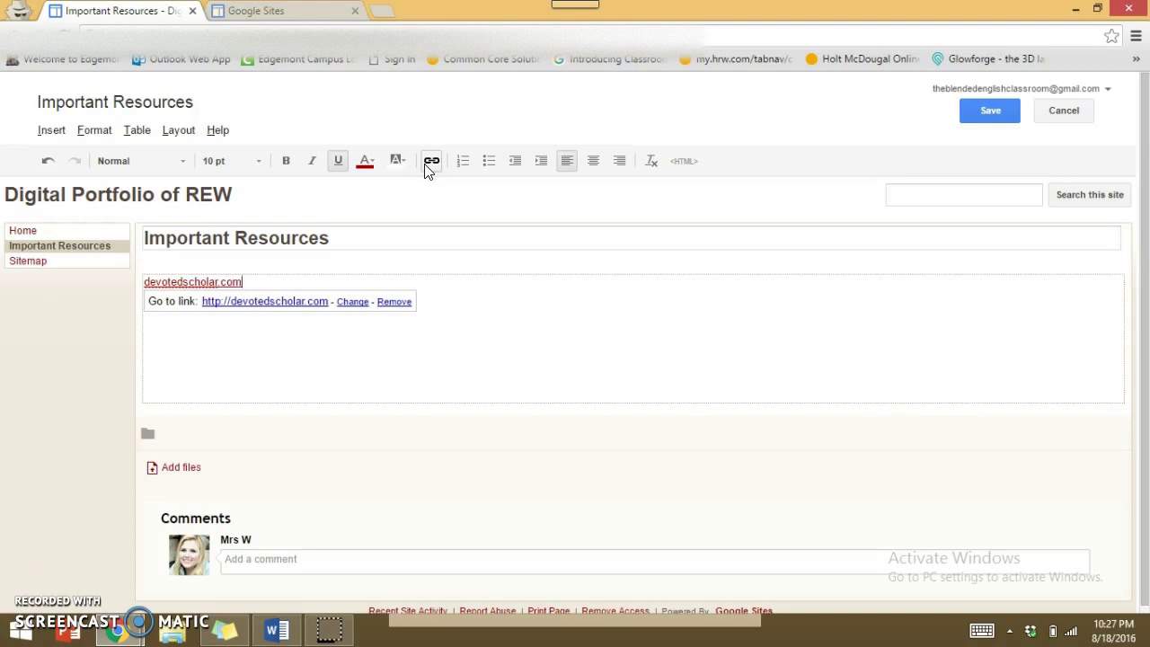
pyautogui.click(429, 164)
# - Add turnitin.com as a link on a new line and save the page
pyautogui.click(288, 284)
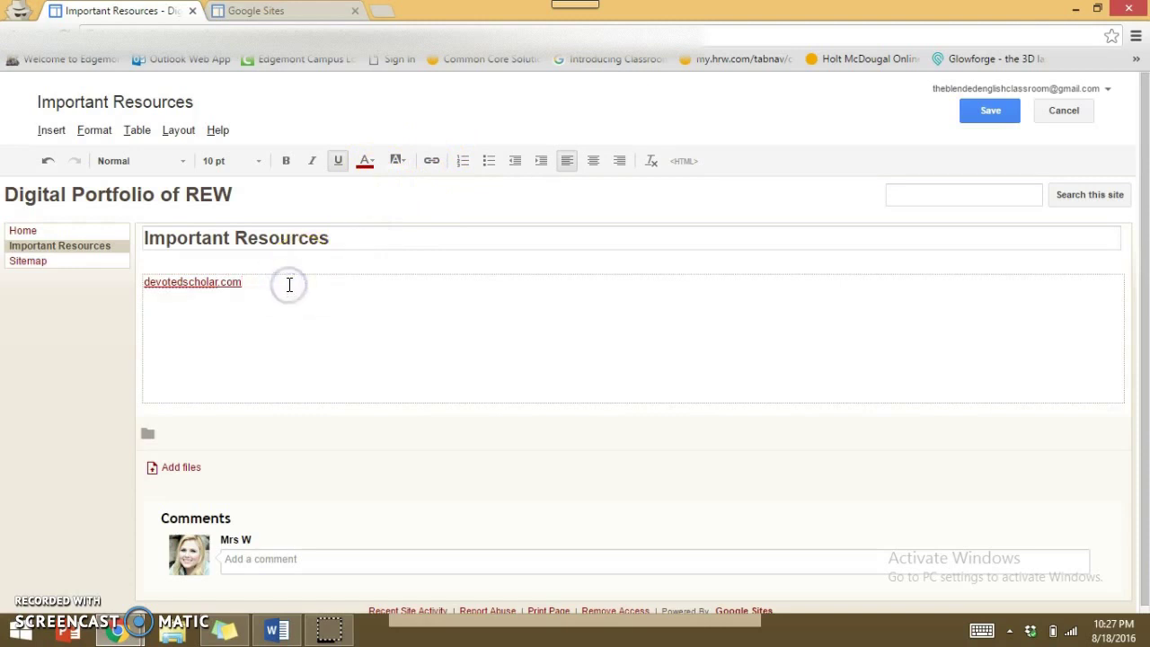
pyautogui.press('Return')
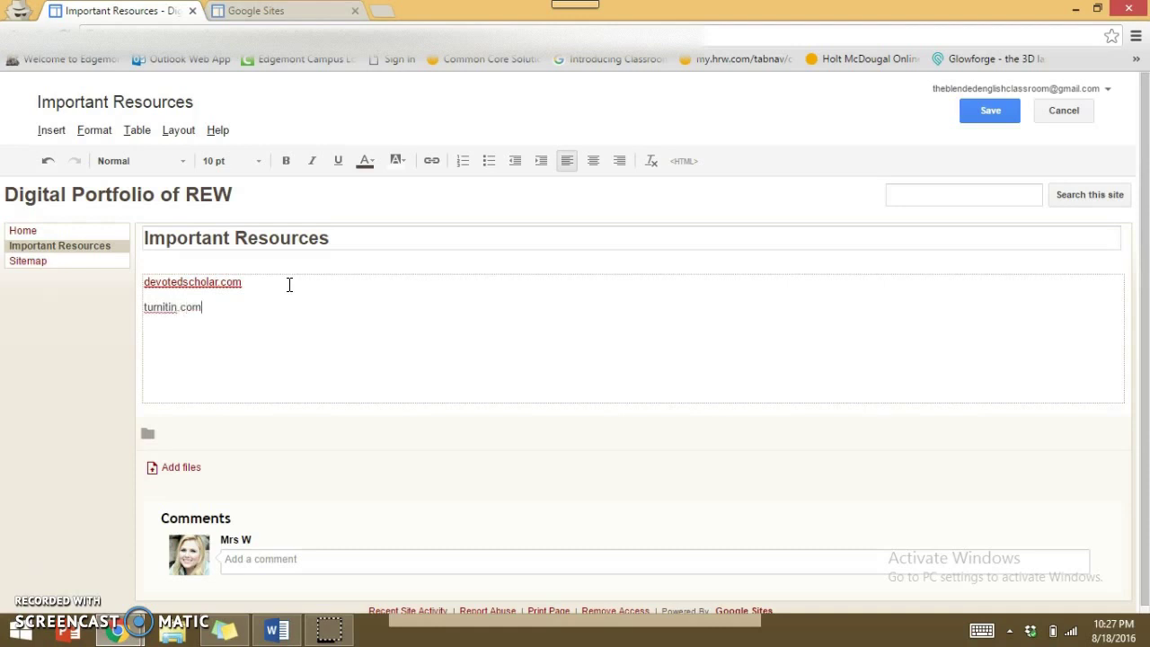
pyautogui.click(199, 304)
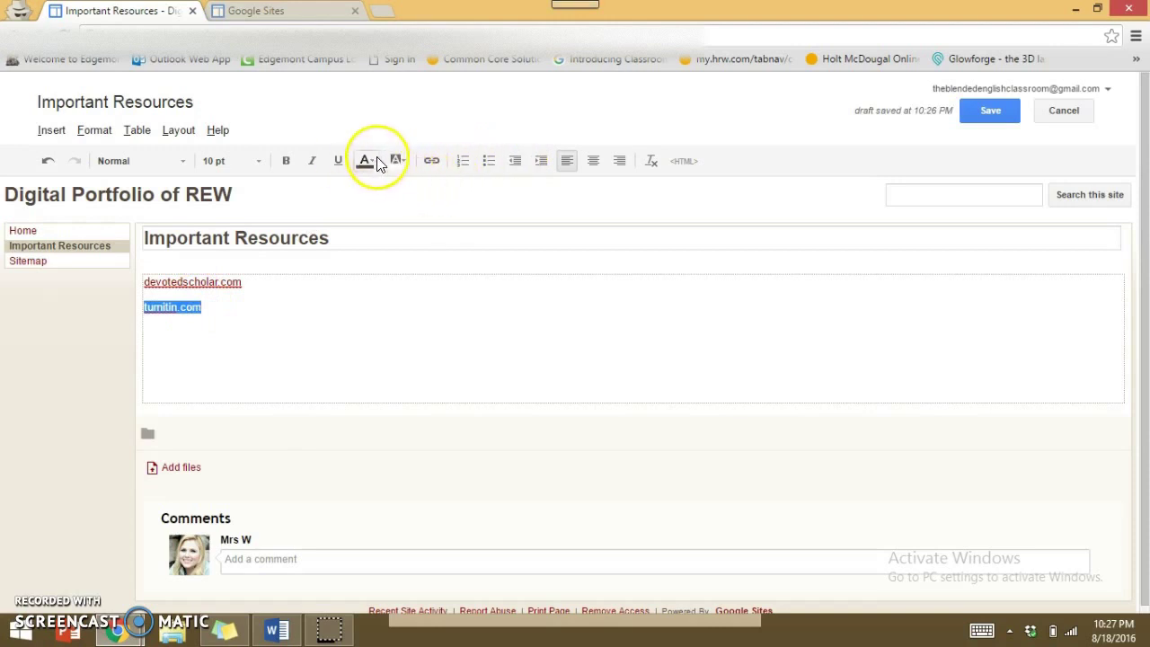
pyautogui.click(428, 163)
pyautogui.press('Return')
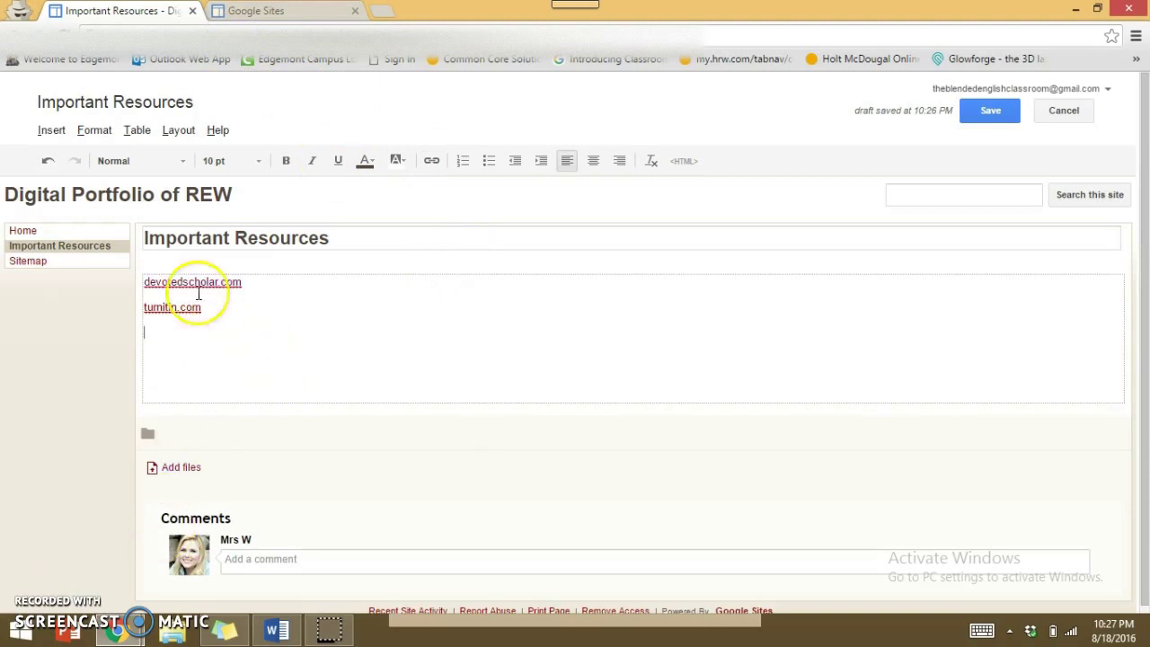
pyautogui.click(989, 114)
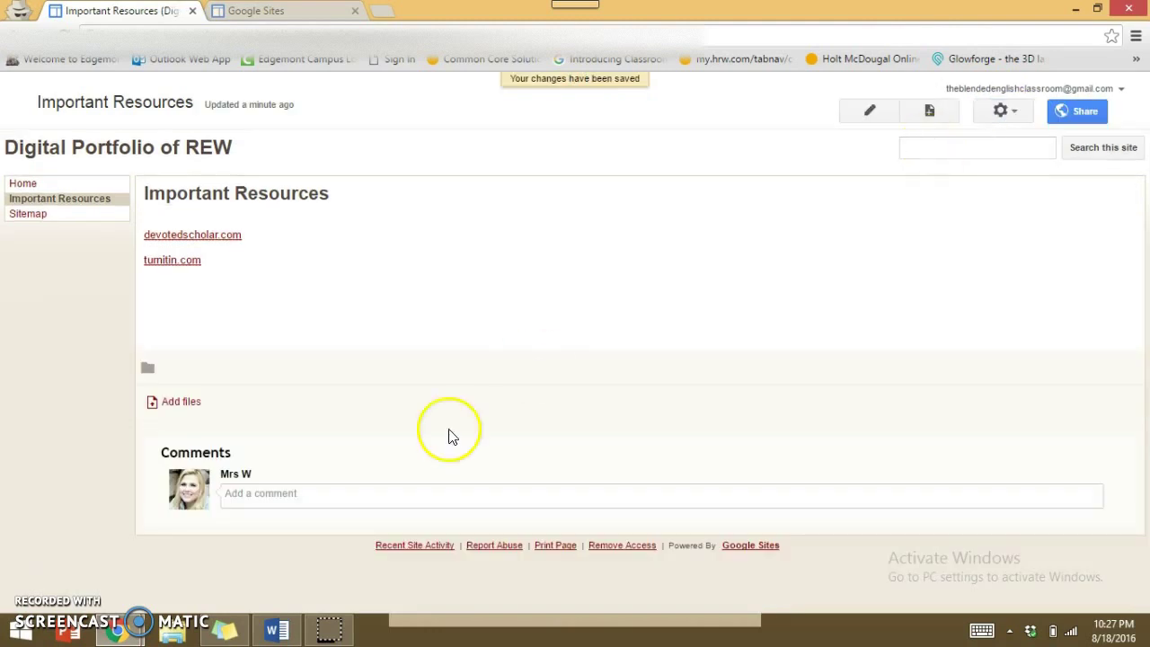
pyautogui.click(273, 632)
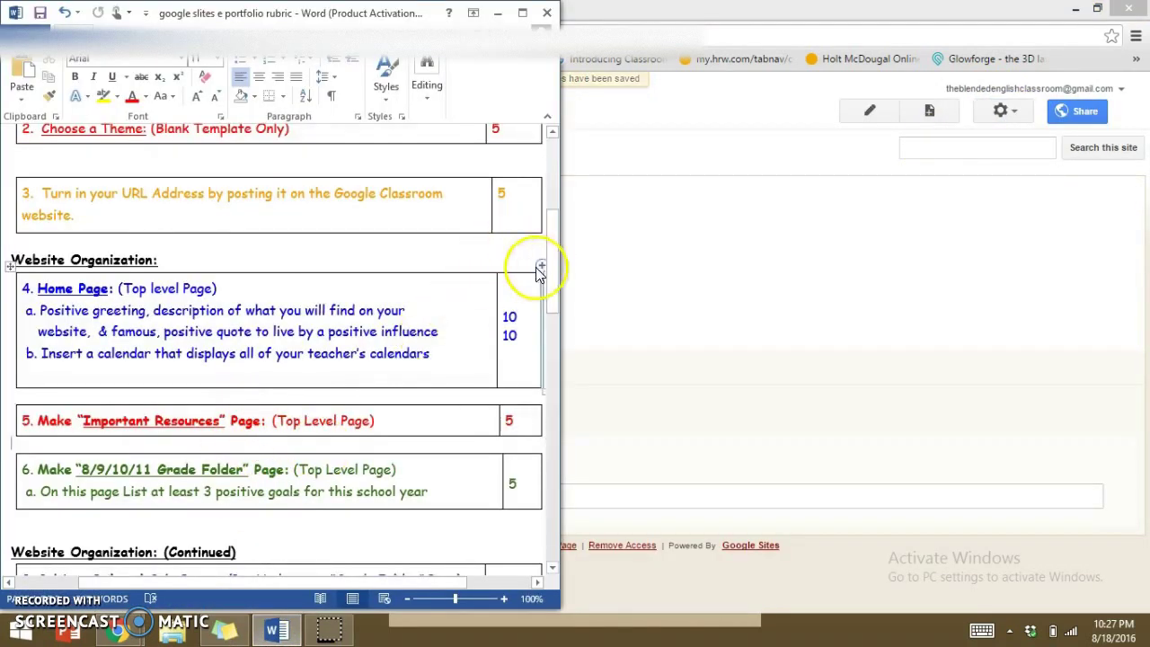
pyautogui.moveTo(550, 267); pyautogui.dragTo(547, 300)
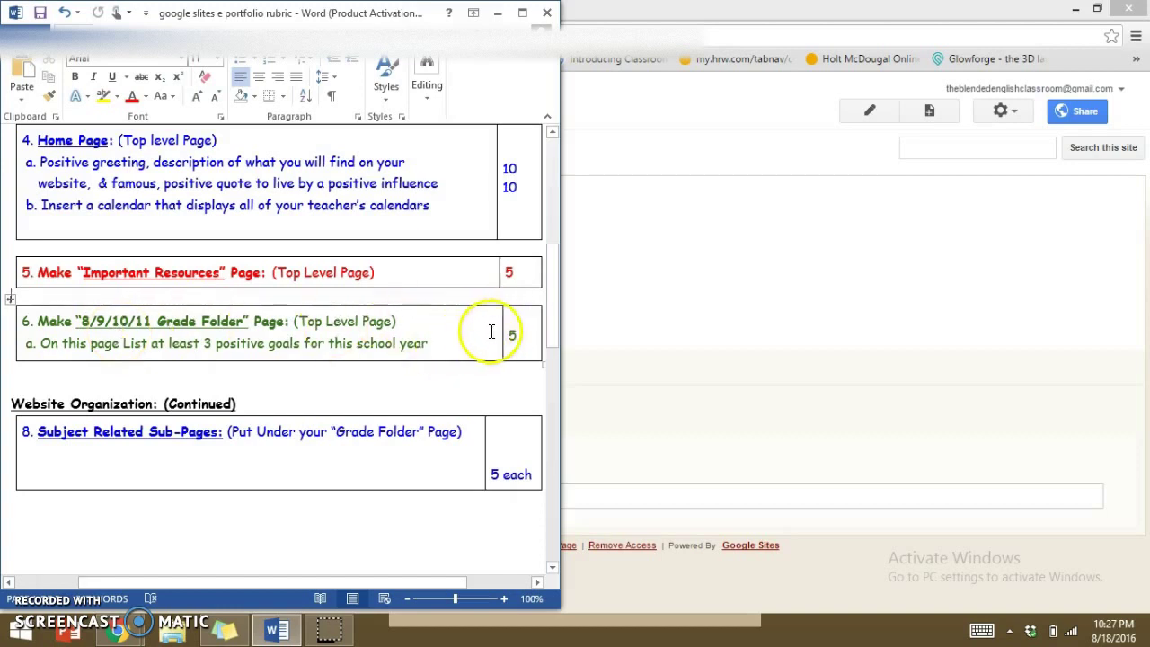
pyautogui.click(659, 278)
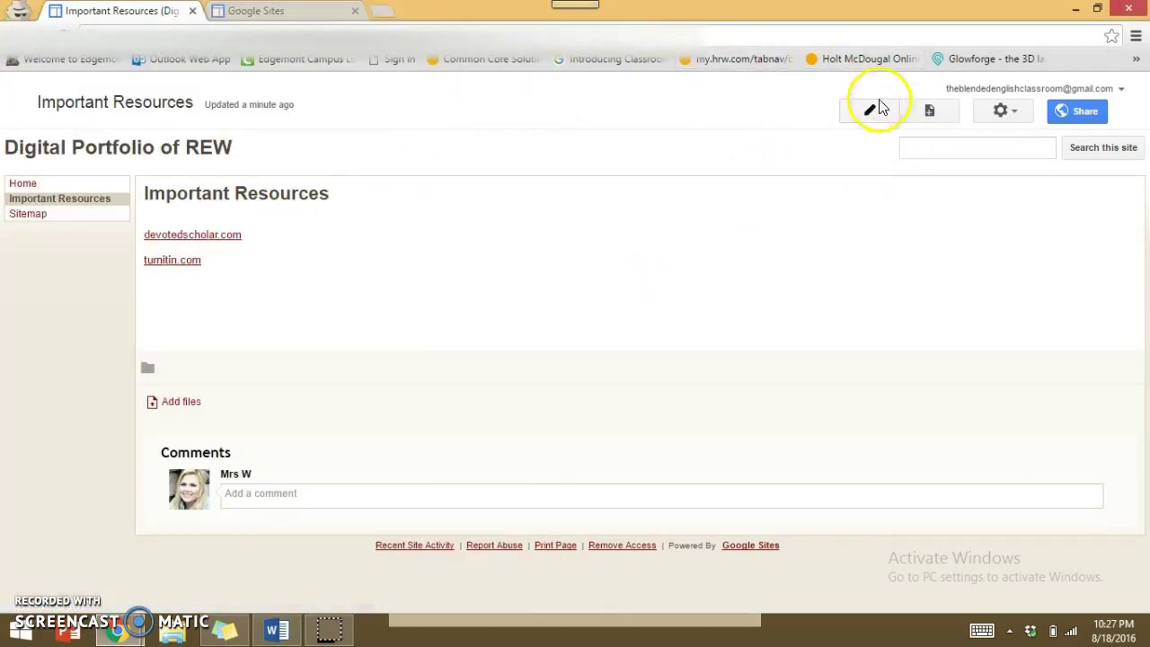
# - Create a 9 Grade Folder web page placed at the site's top level
pyautogui.click(934, 112)
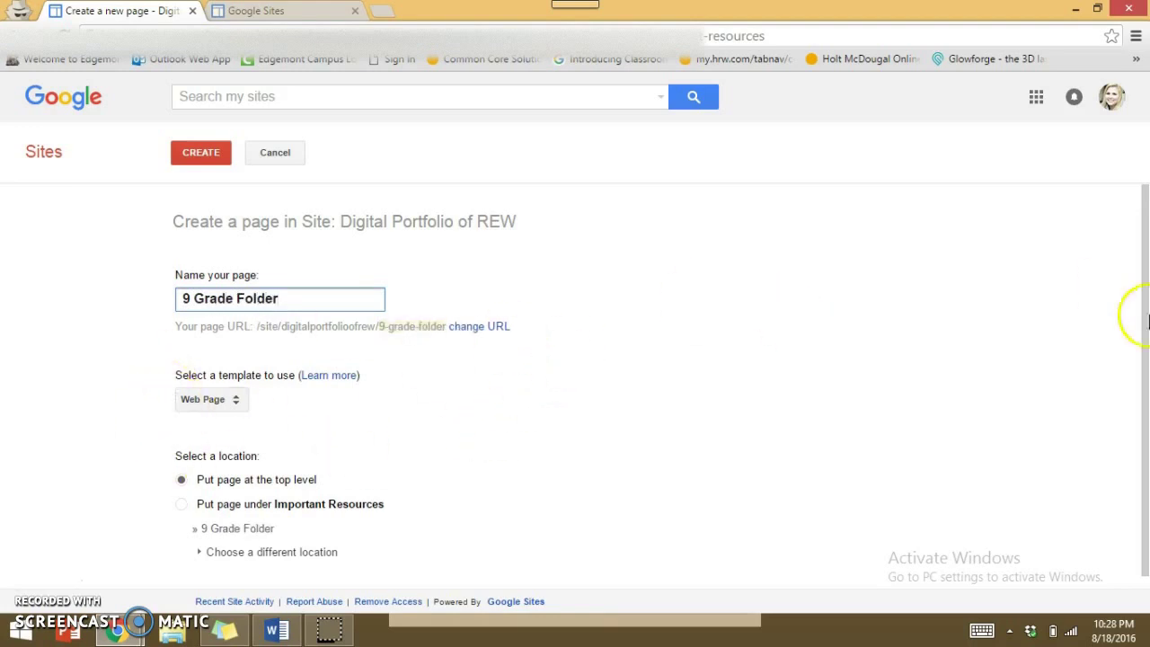
pyautogui.moveTo(1147, 320); pyautogui.dragTo(1141, 372)
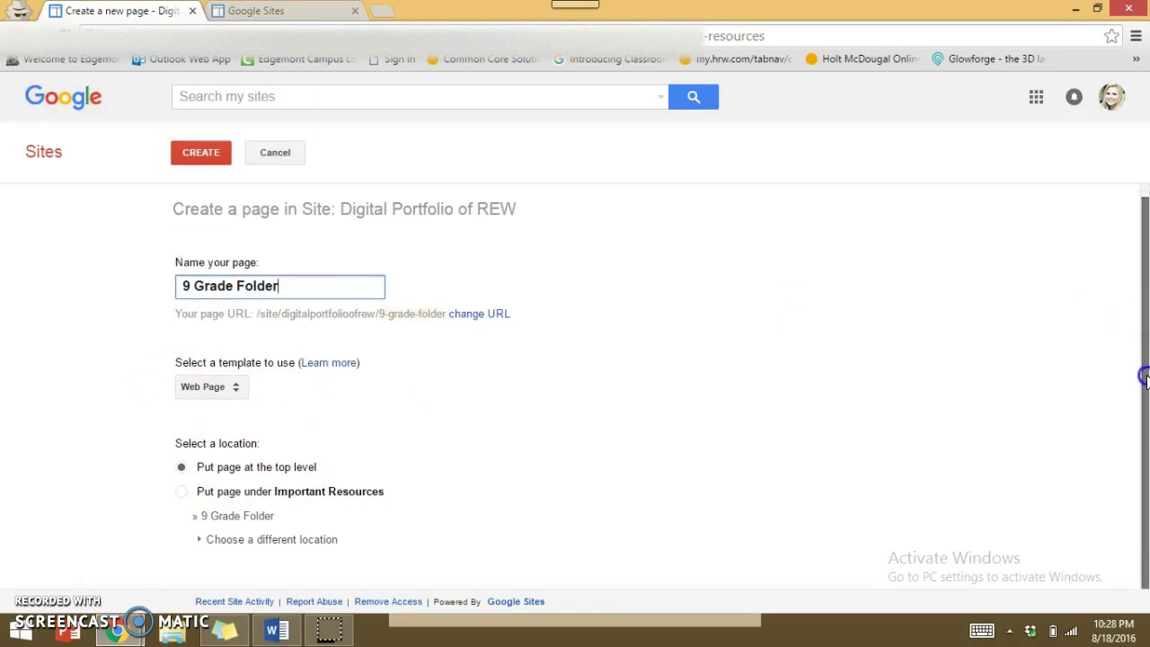
pyautogui.click(207, 540)
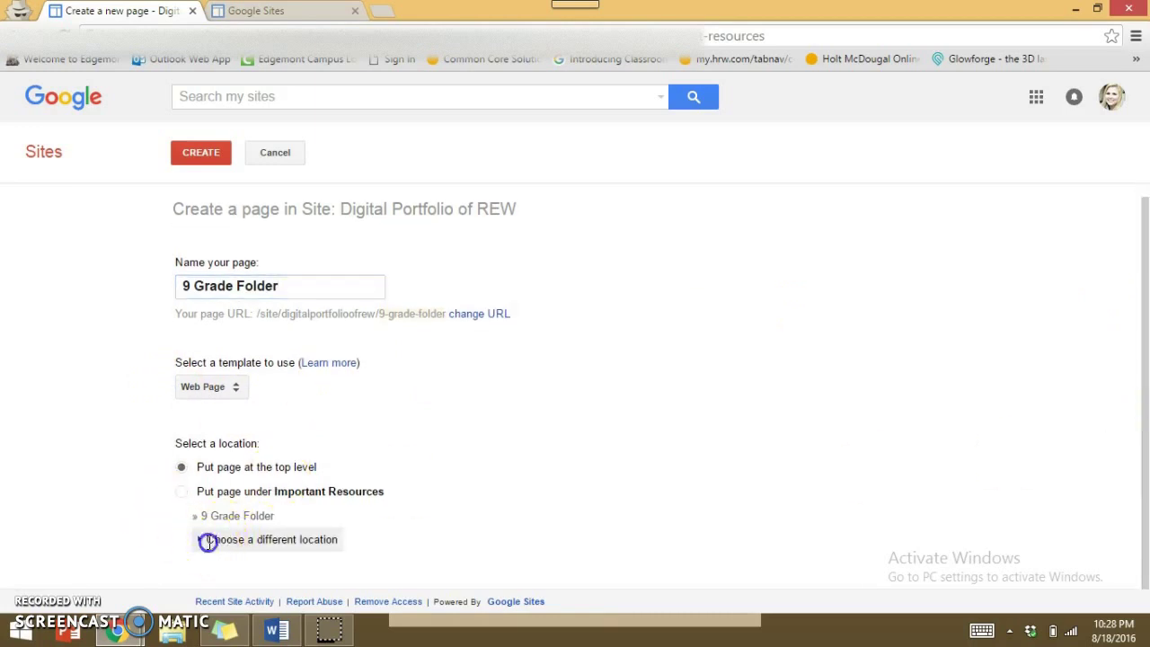
pyautogui.moveTo(1140, 275); pyautogui.dragTo(1123, 318)
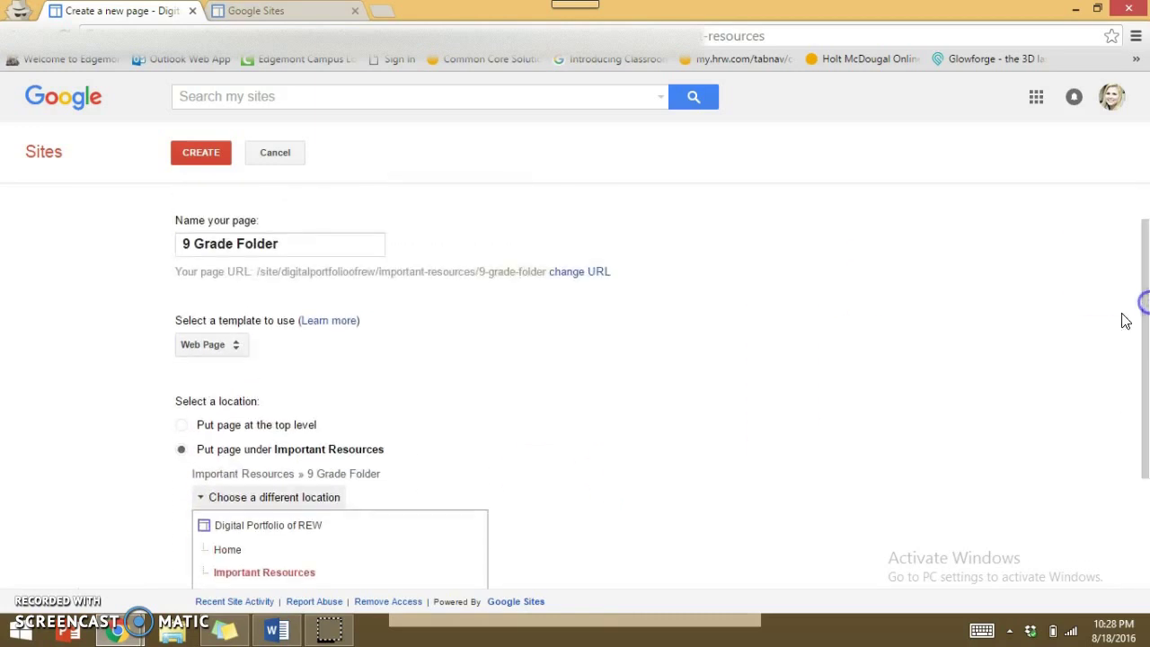
pyautogui.click(181, 425)
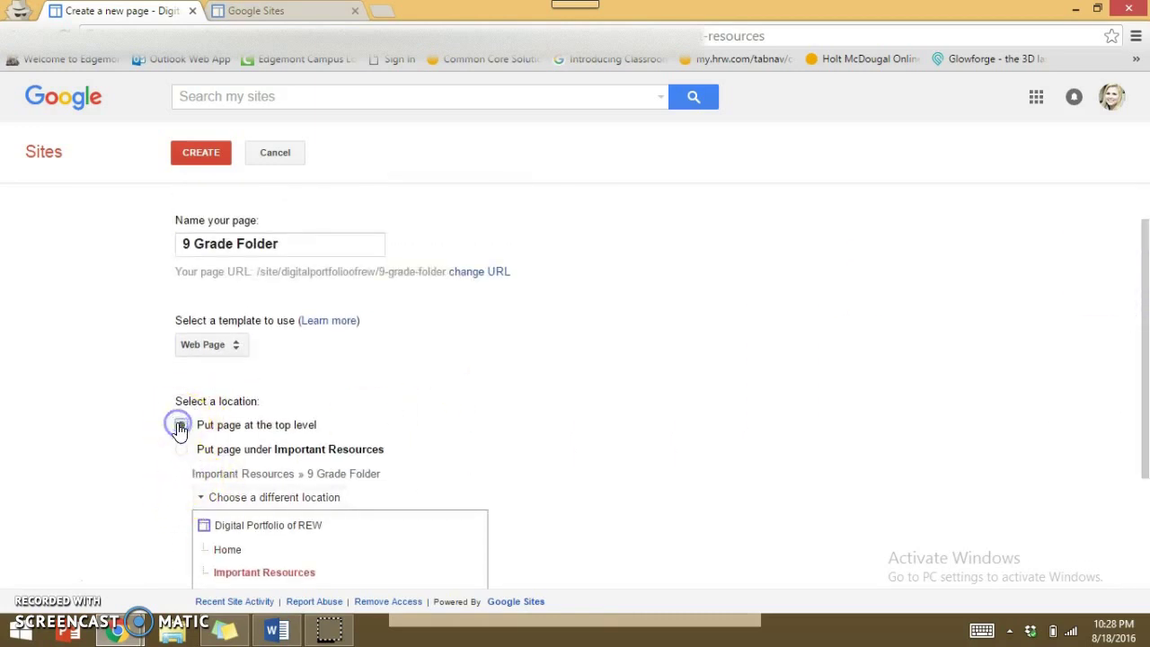
pyautogui.moveTo(1143, 372); pyautogui.dragTo(1145, 330)
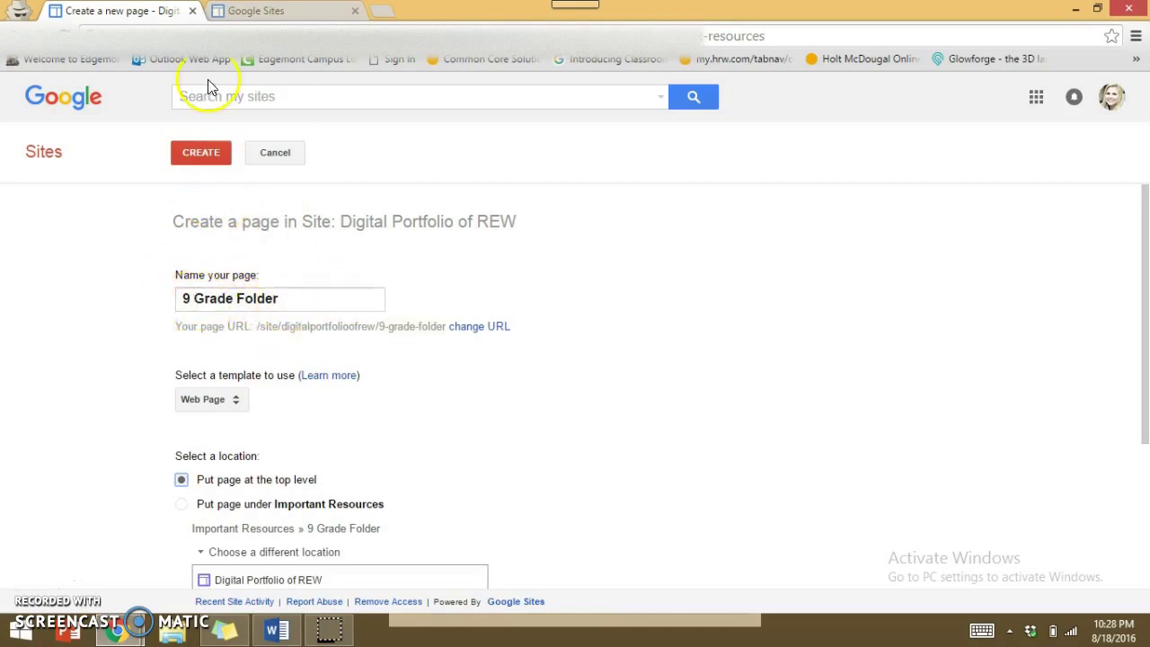
pyautogui.click(196, 151)
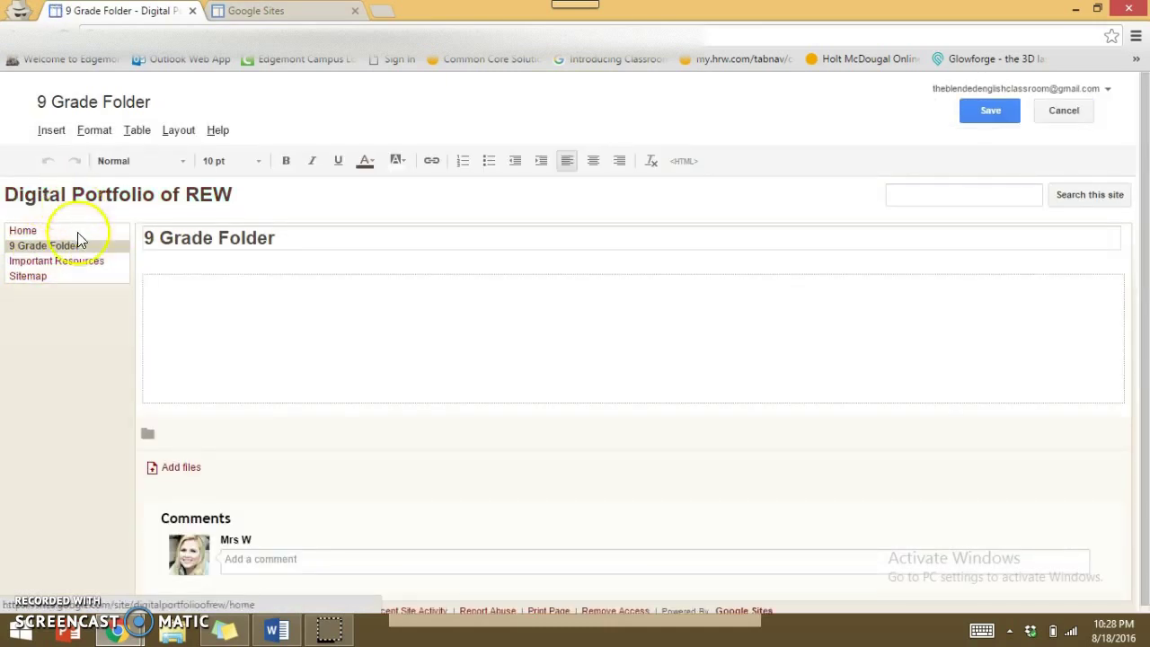
pyautogui.click(279, 632)
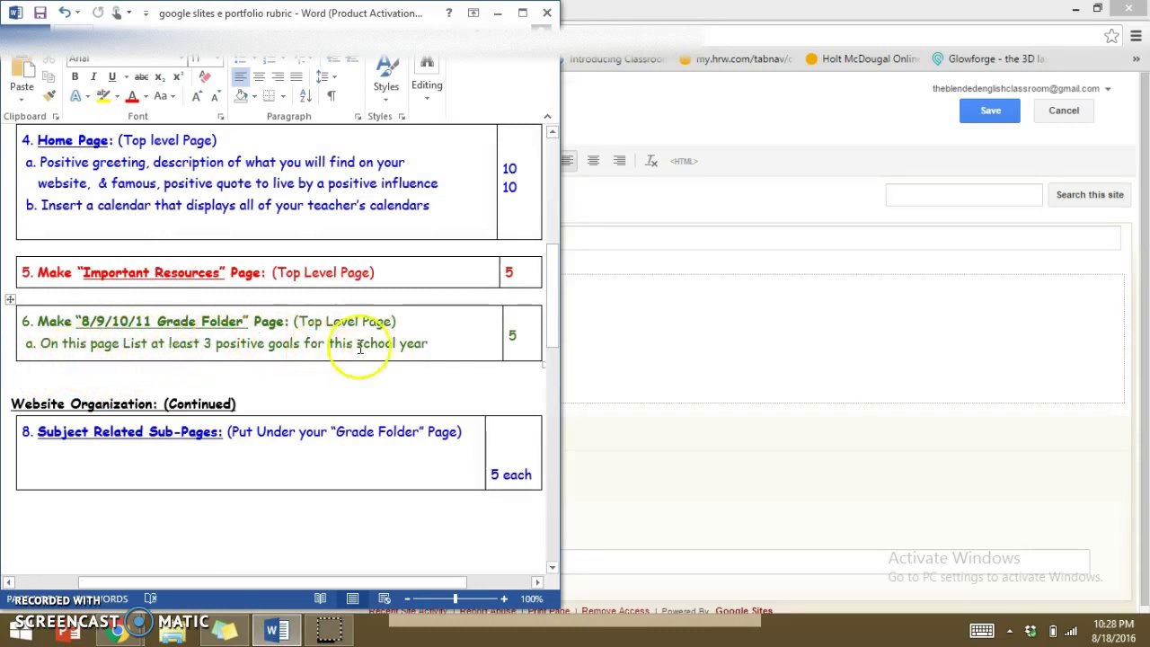
pyautogui.click(596, 335)
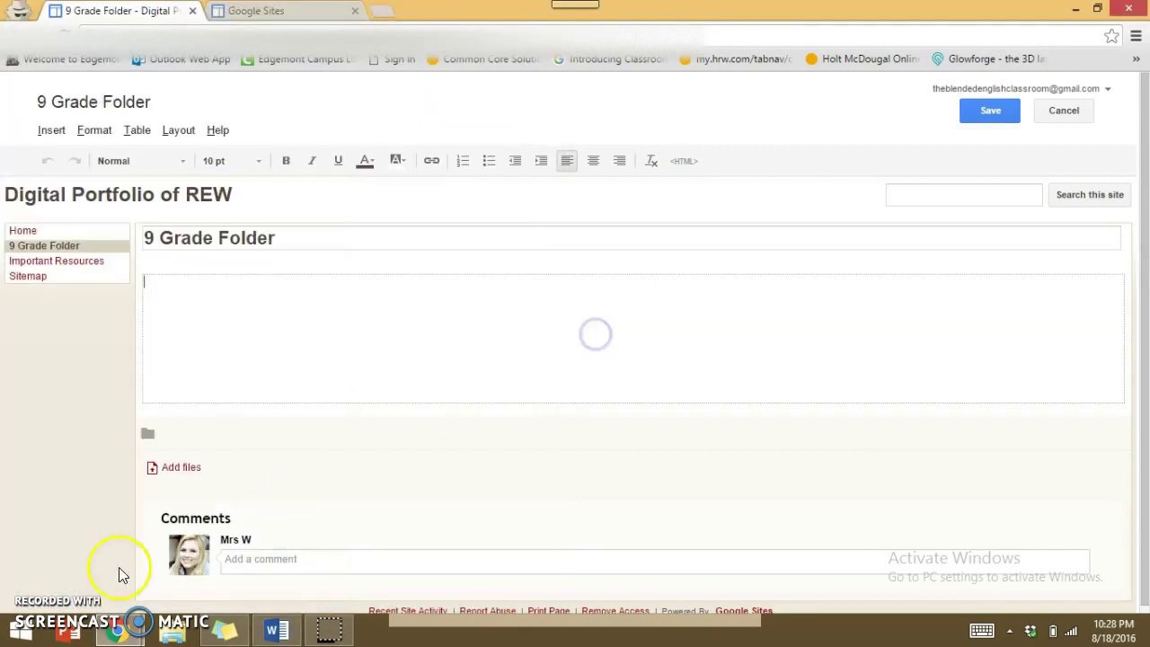
pyautogui.click(135, 631)
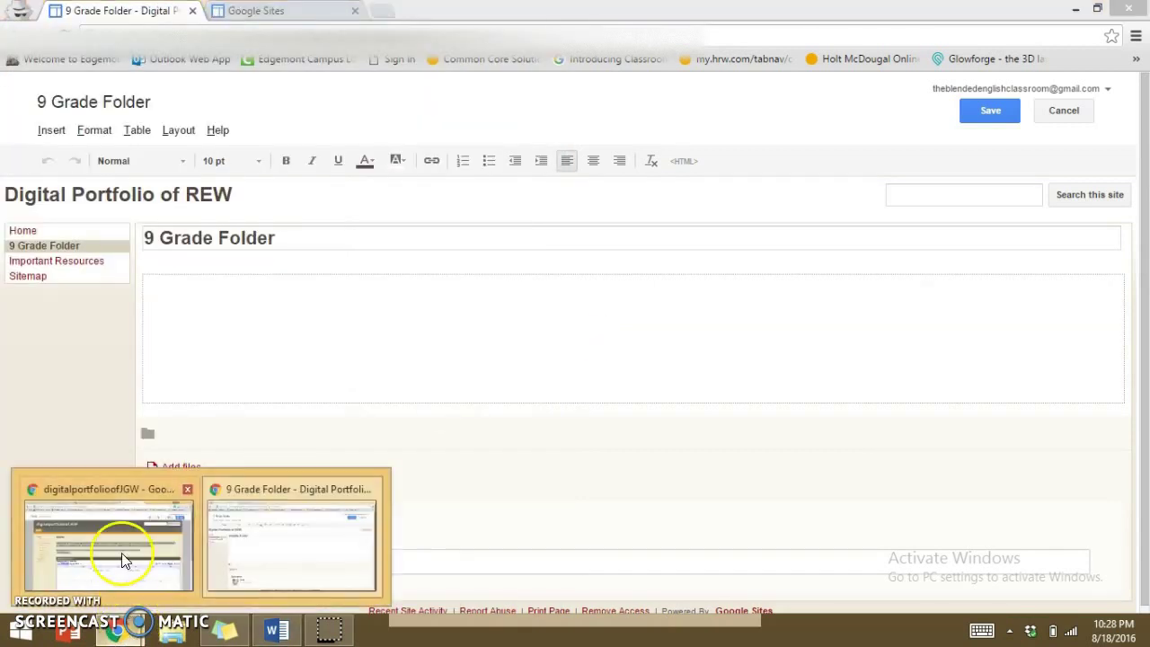
pyautogui.click(122, 550)
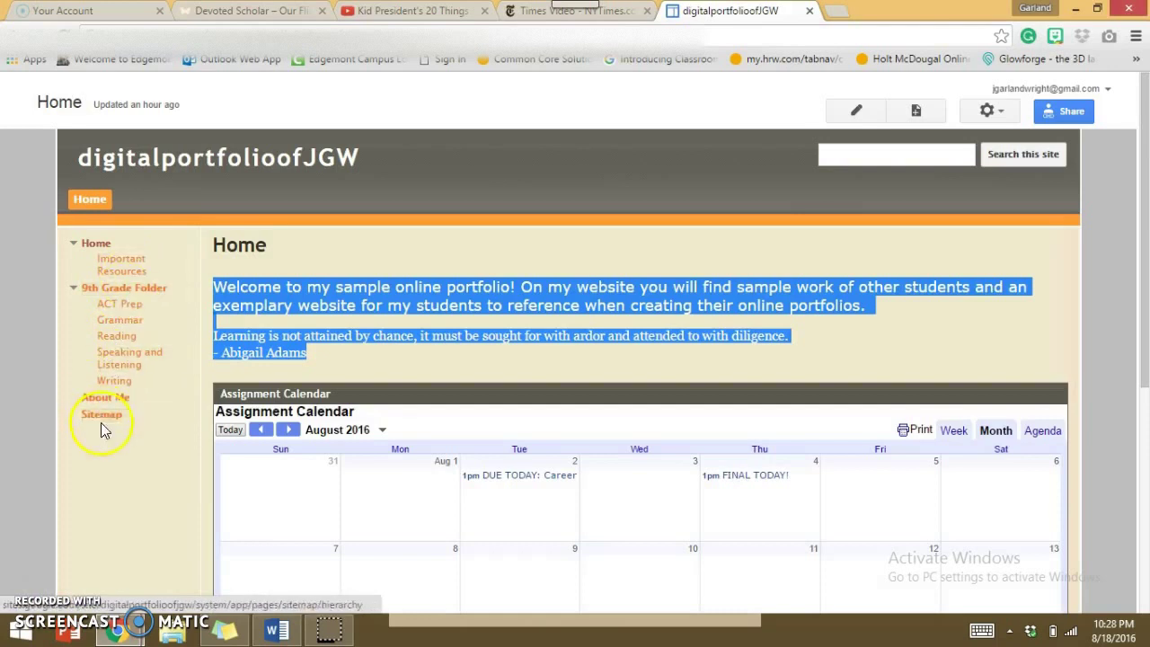
# - Copy the three numbered goals from the sample site's 9th Grade Folder page, then return to the editor
pyautogui.click(132, 292)
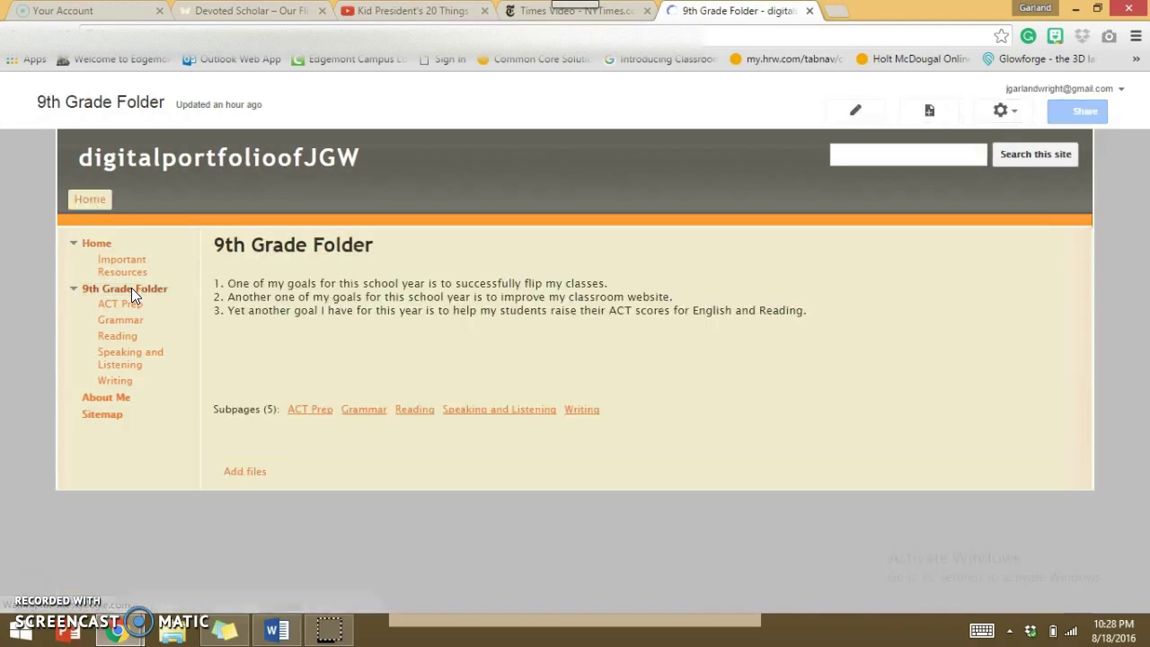
pyautogui.moveTo(820, 319); pyautogui.dragTo(216, 285)
pyautogui.rightClick(211, 284)
pyautogui.click(223, 297)
pyautogui.moveTo(95, 633)
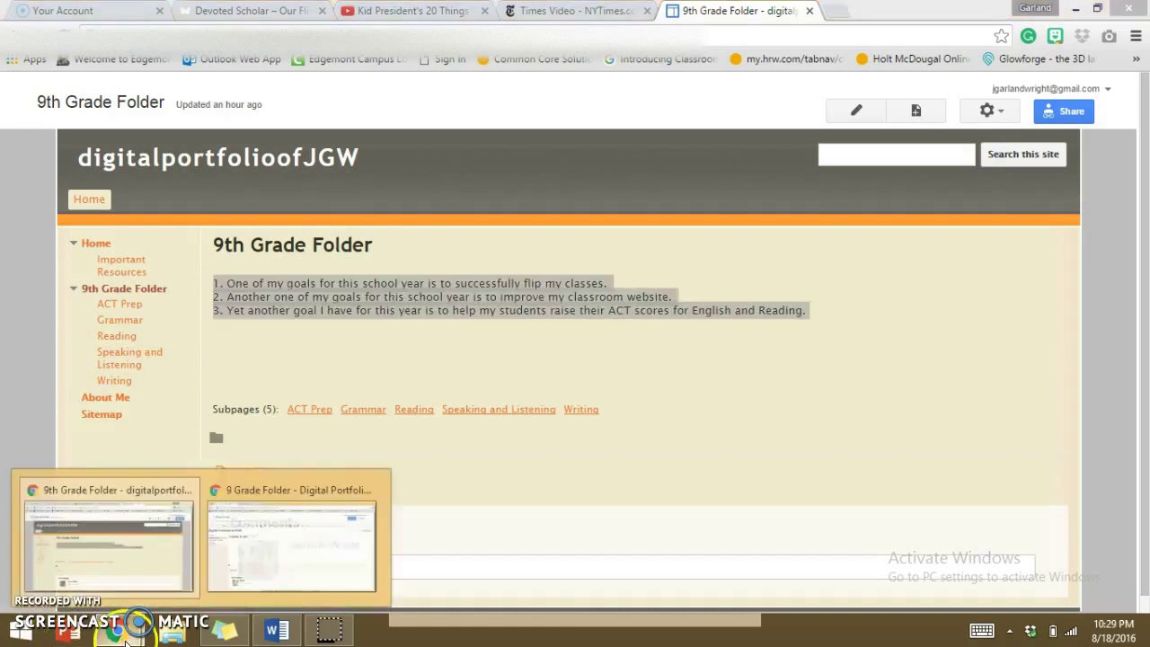
pyautogui.click(351, 545)
# - Paste the three copied goals into the 9 Grade Folder page body
pyautogui.click(230, 374)
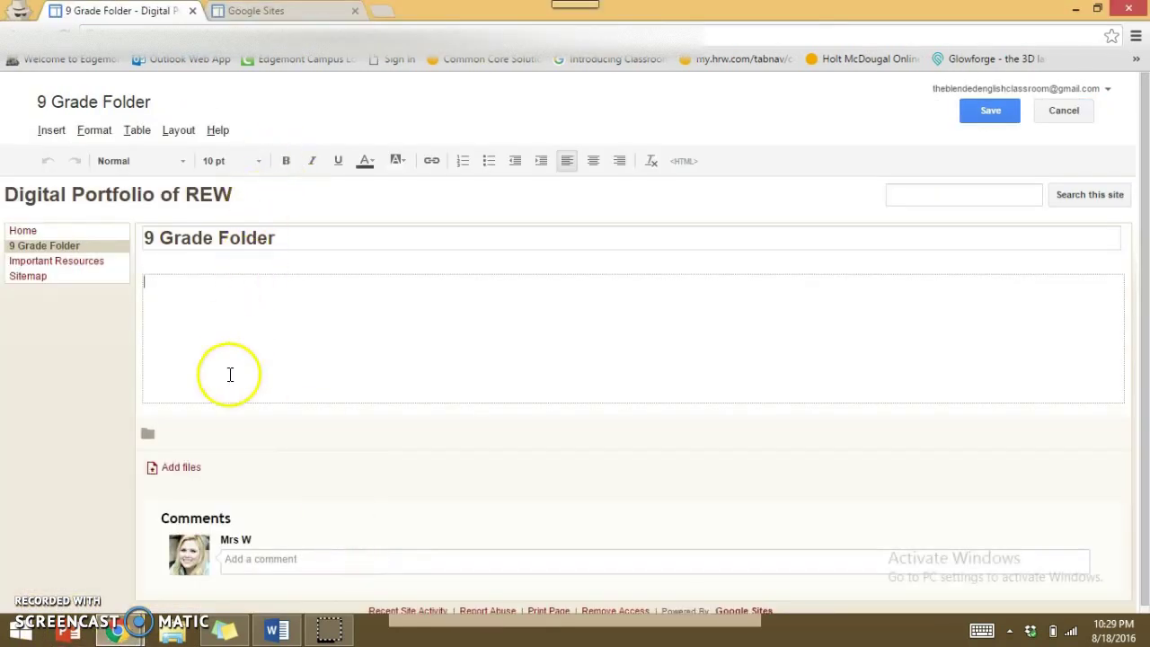
pyautogui.rightClick(229, 375)
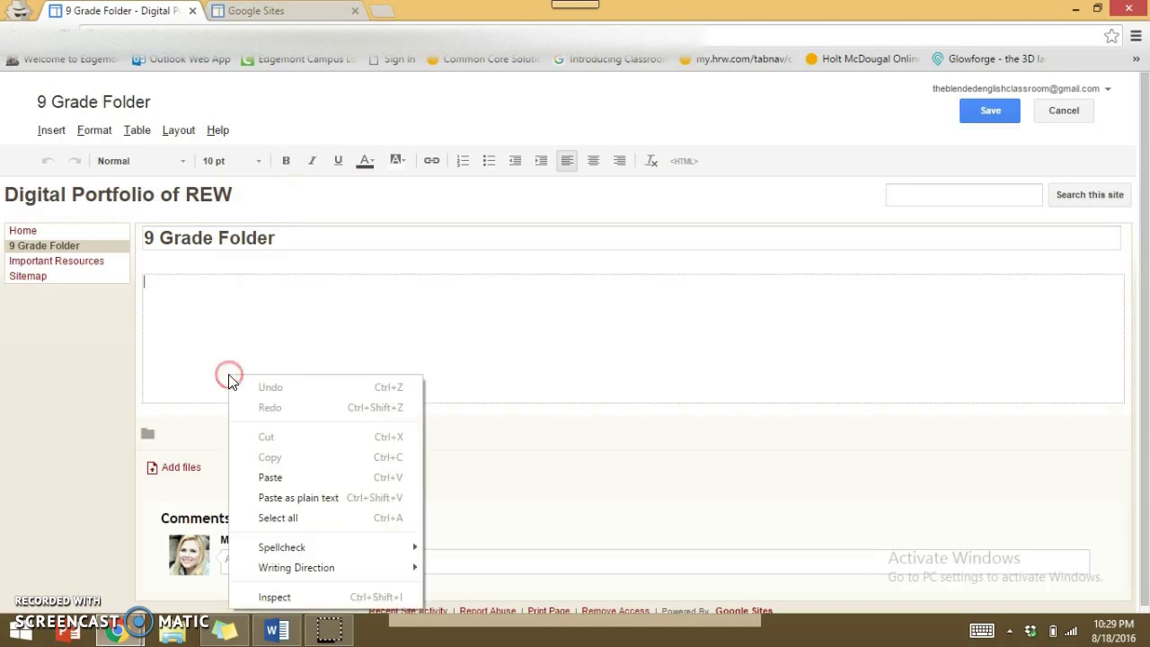
pyautogui.click(251, 472)
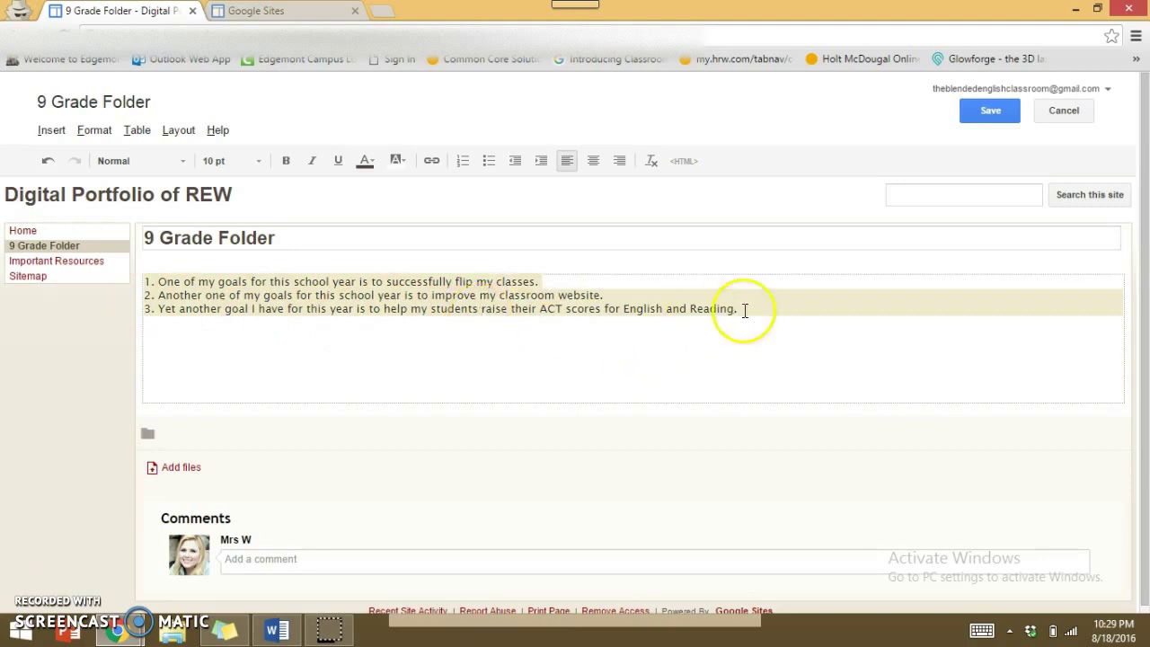
# - Add a new line after the third goal, then view the grading rubric in Word
pyautogui.tripleClick(799, 310)
pyautogui.click(807, 300)
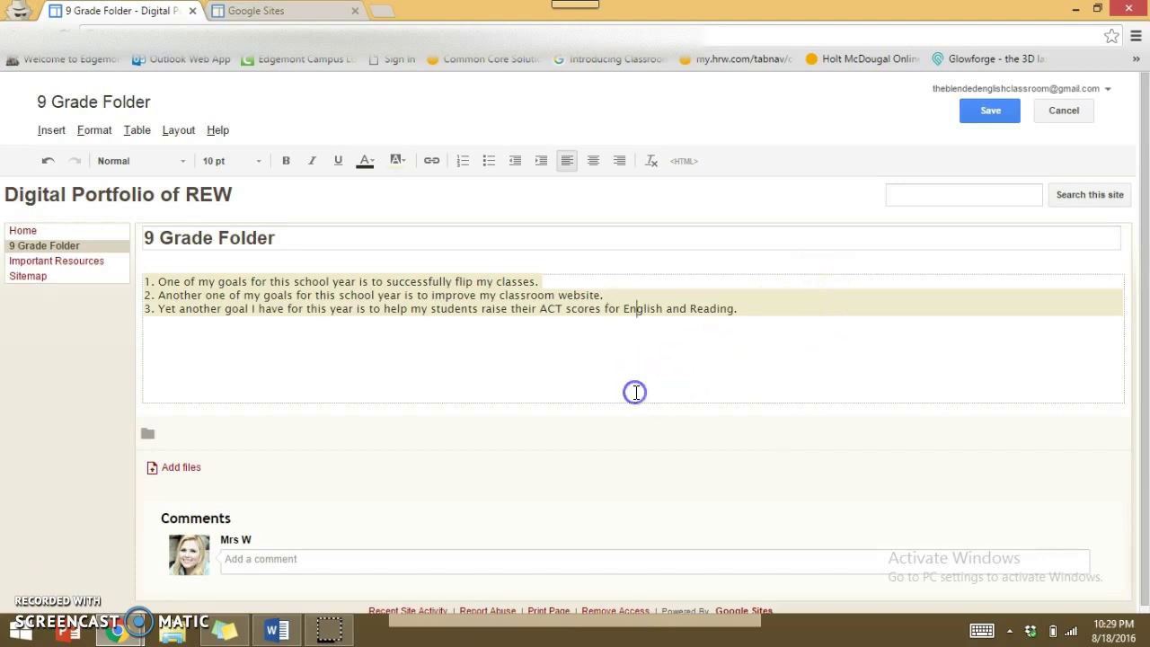
pyautogui.press('Return')
pyautogui.write('as')
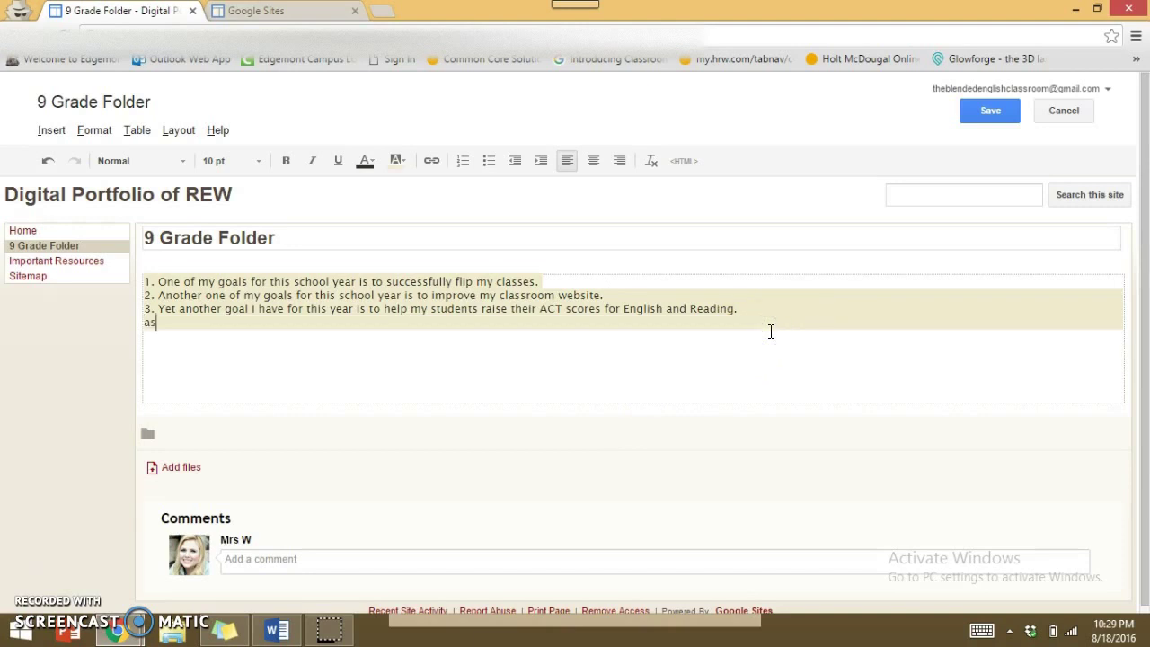
pyautogui.click(142, 309)
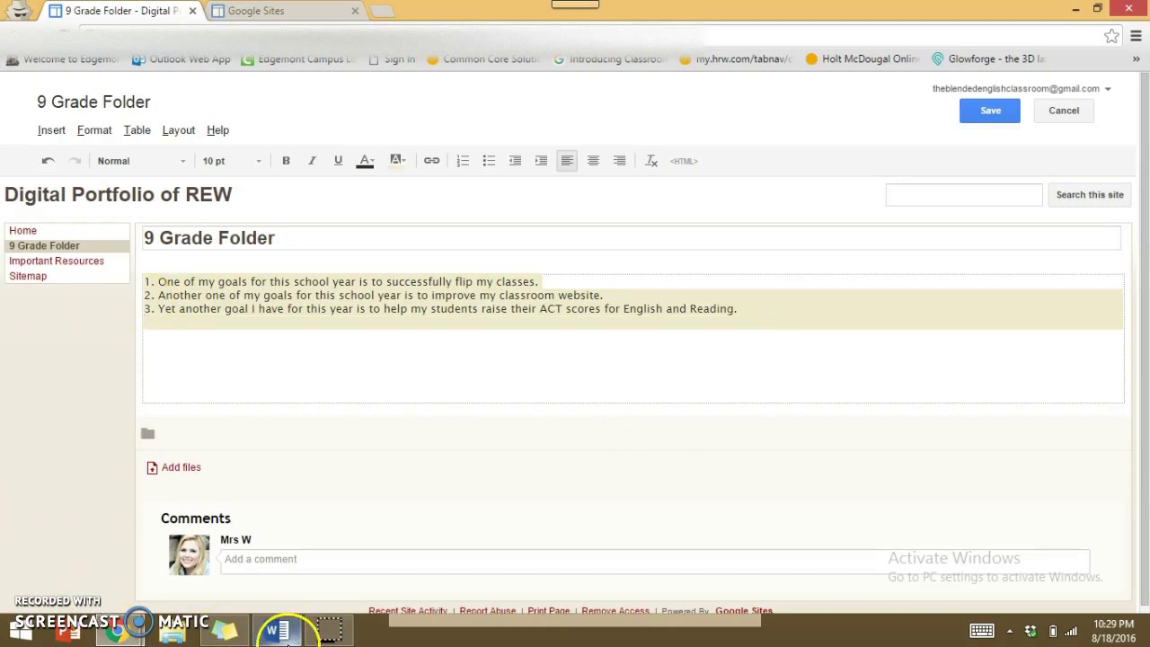
pyautogui.click(286, 633)
pyautogui.click(308, 334)
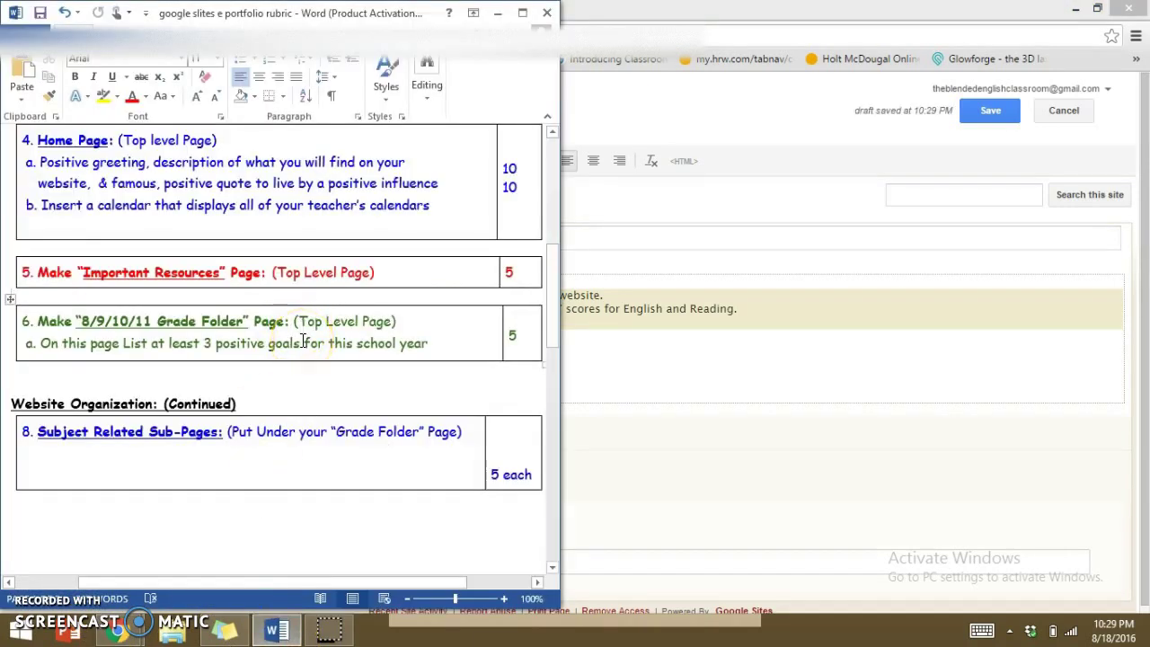
# - Save the 9 Grade Folder page, review the rubric in Word, and start a new page
pyautogui.click(700, 391)
pyautogui.click(993, 117)
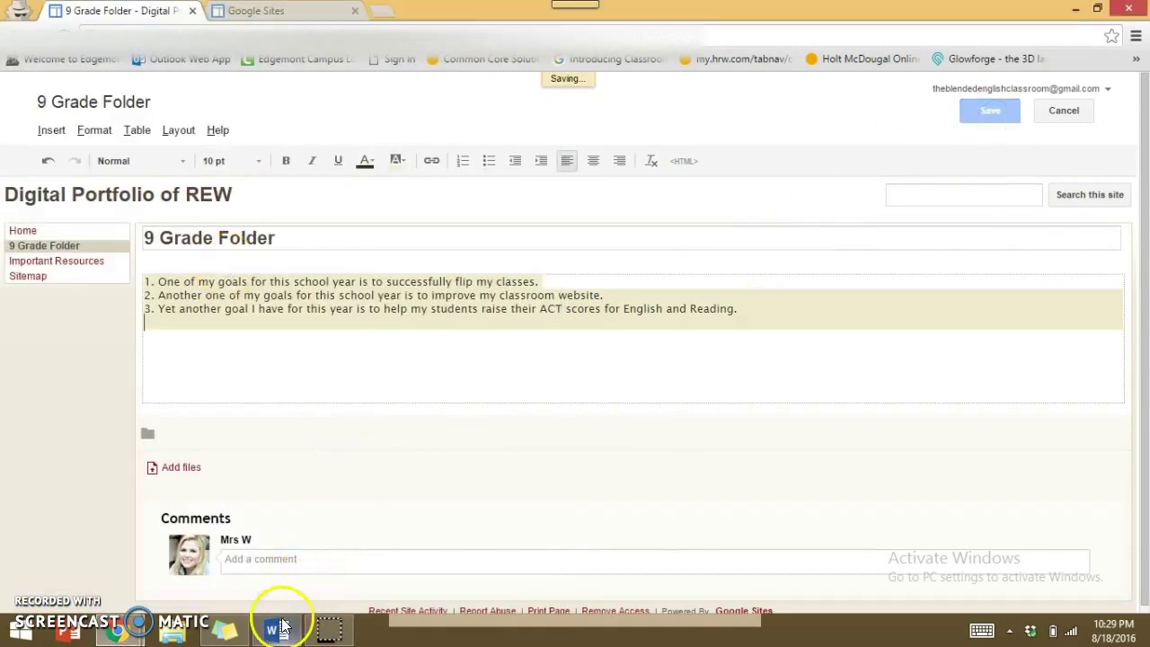
pyautogui.click(278, 628)
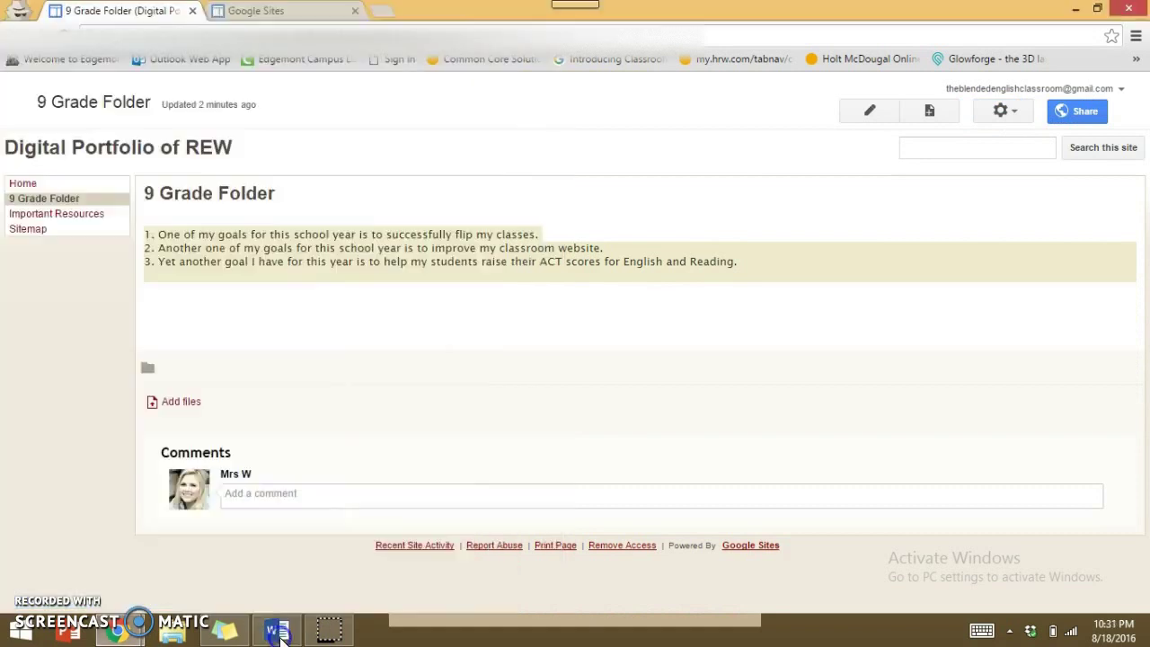
pyautogui.click(279, 629)
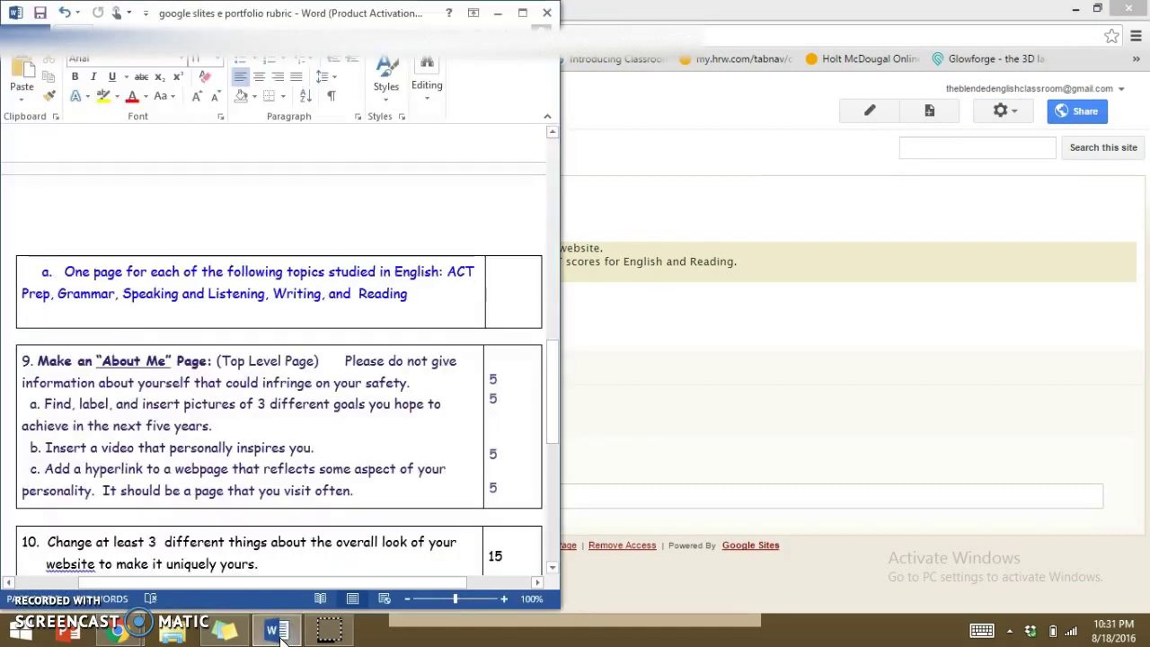
pyautogui.click(279, 630)
pyautogui.click(279, 630)
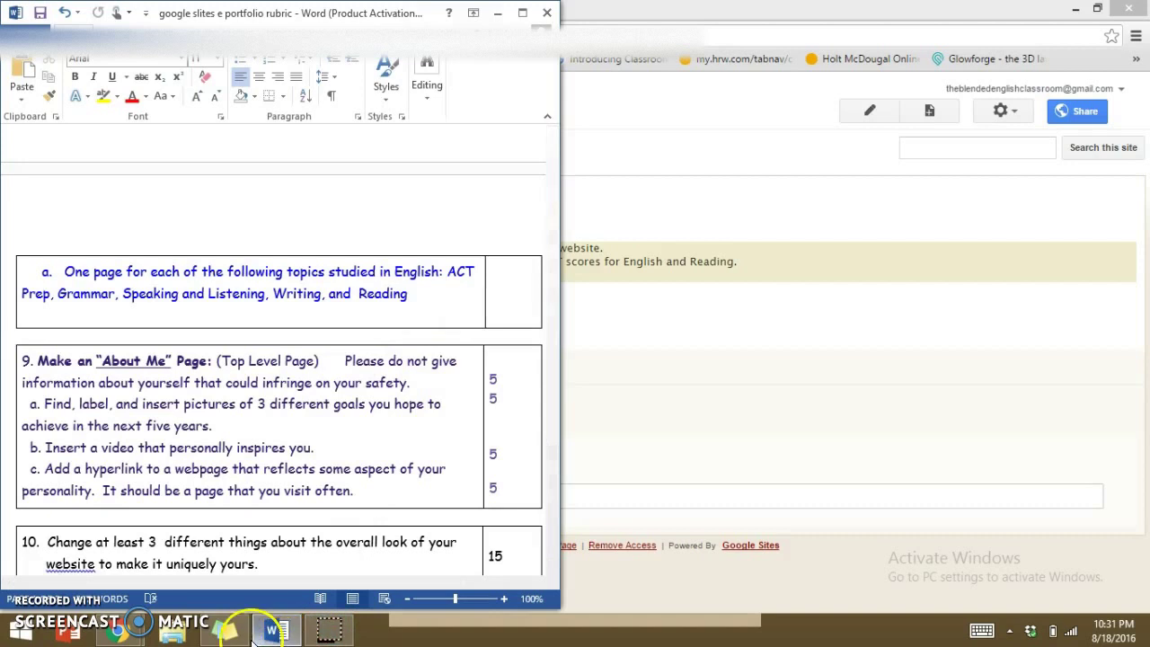
pyautogui.click(269, 631)
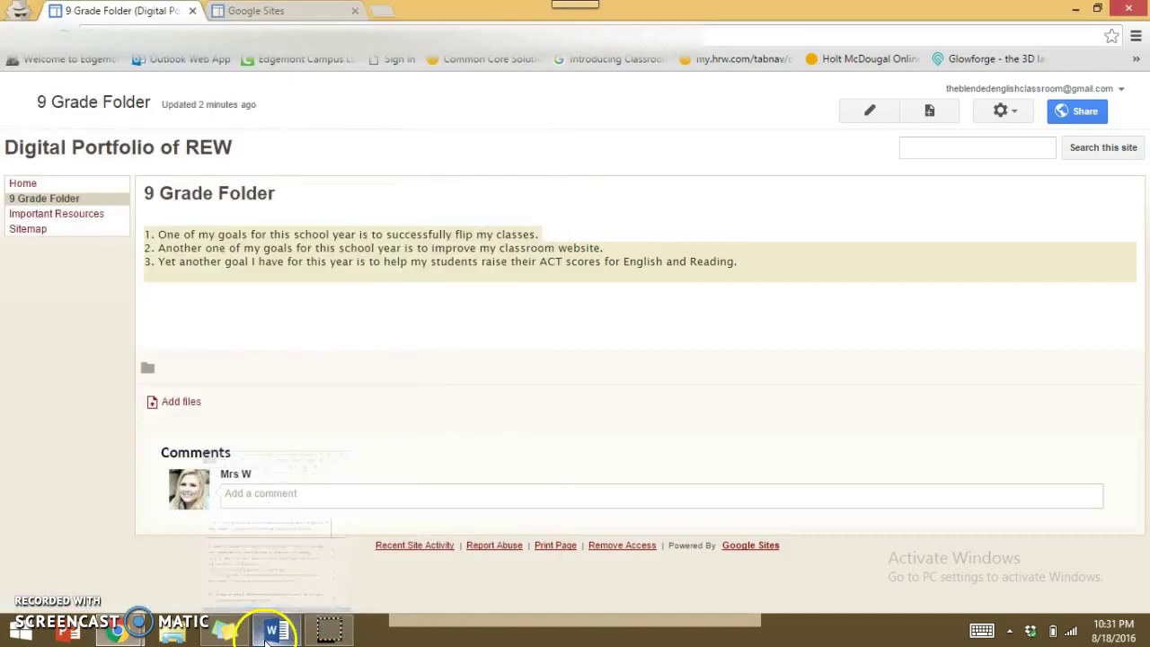
pyautogui.click(931, 111)
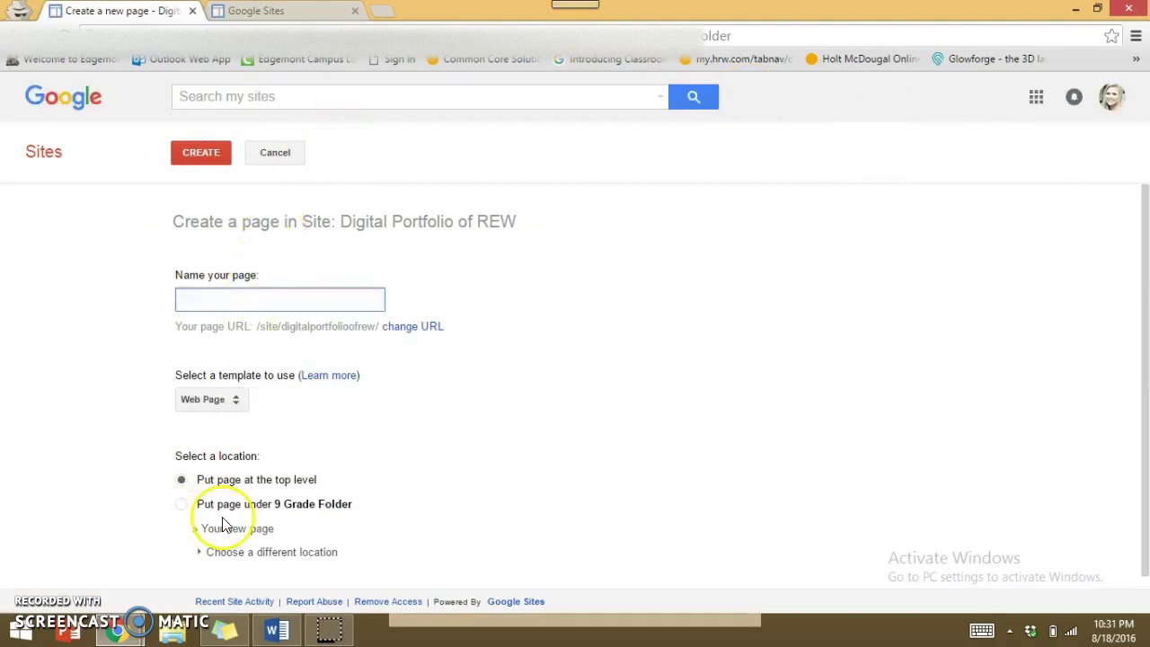
# - Check the rubric's required topic pages and name the new page ACT Prep
pyautogui.click(272, 631)
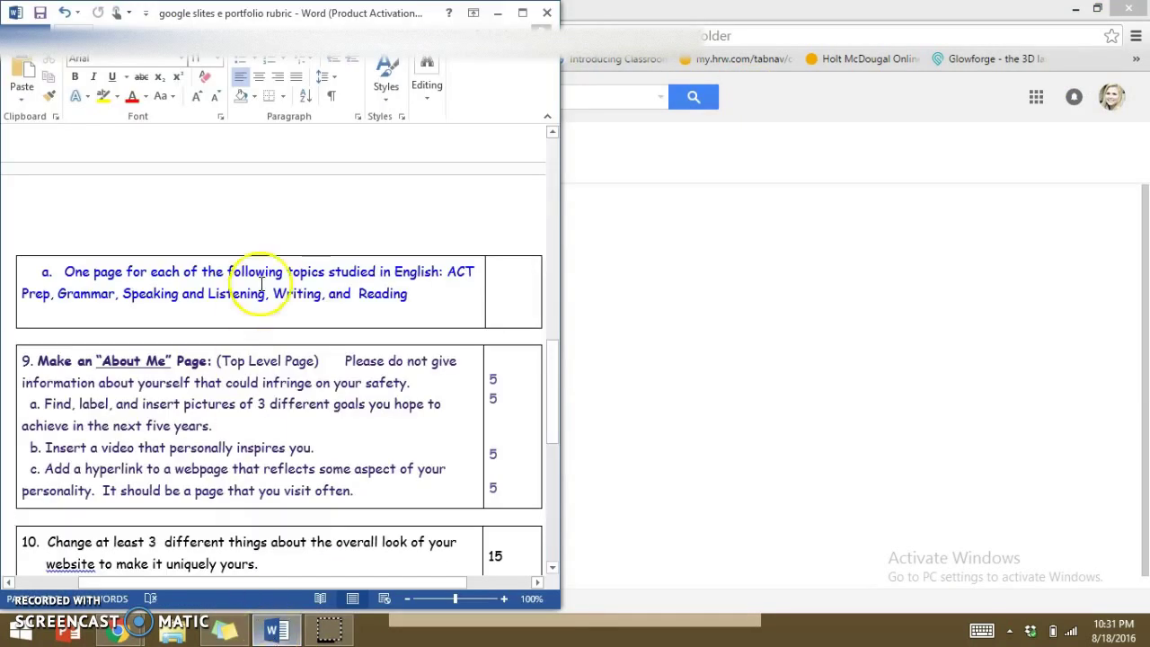
pyautogui.click(272, 632)
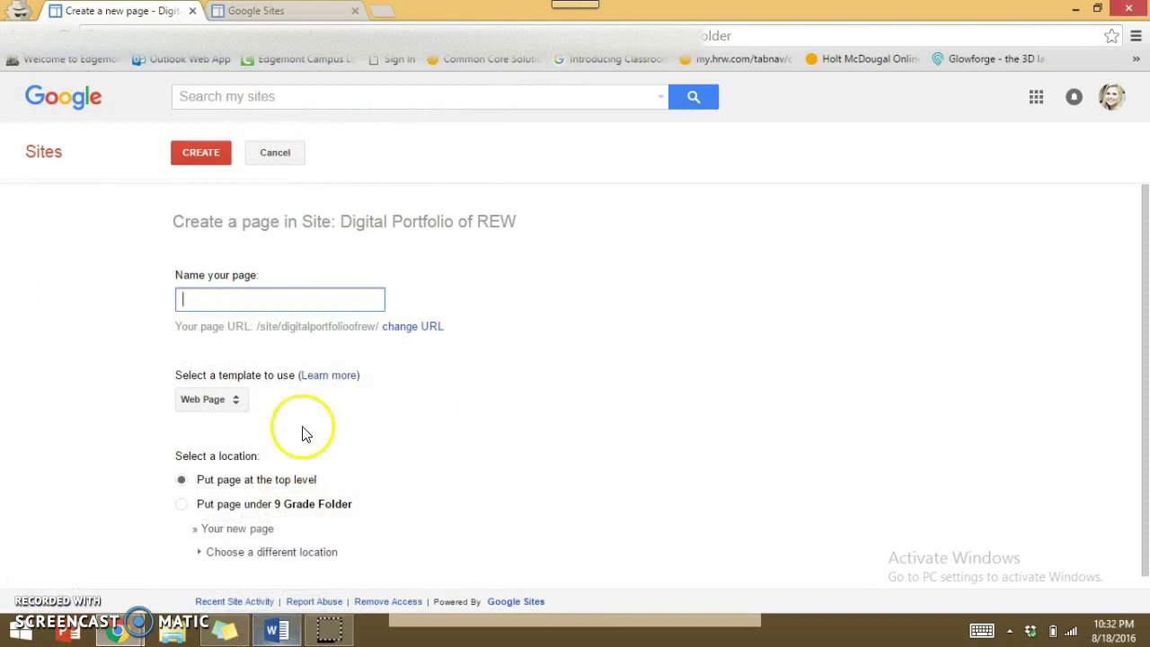
pyautogui.write('ACT Prep')
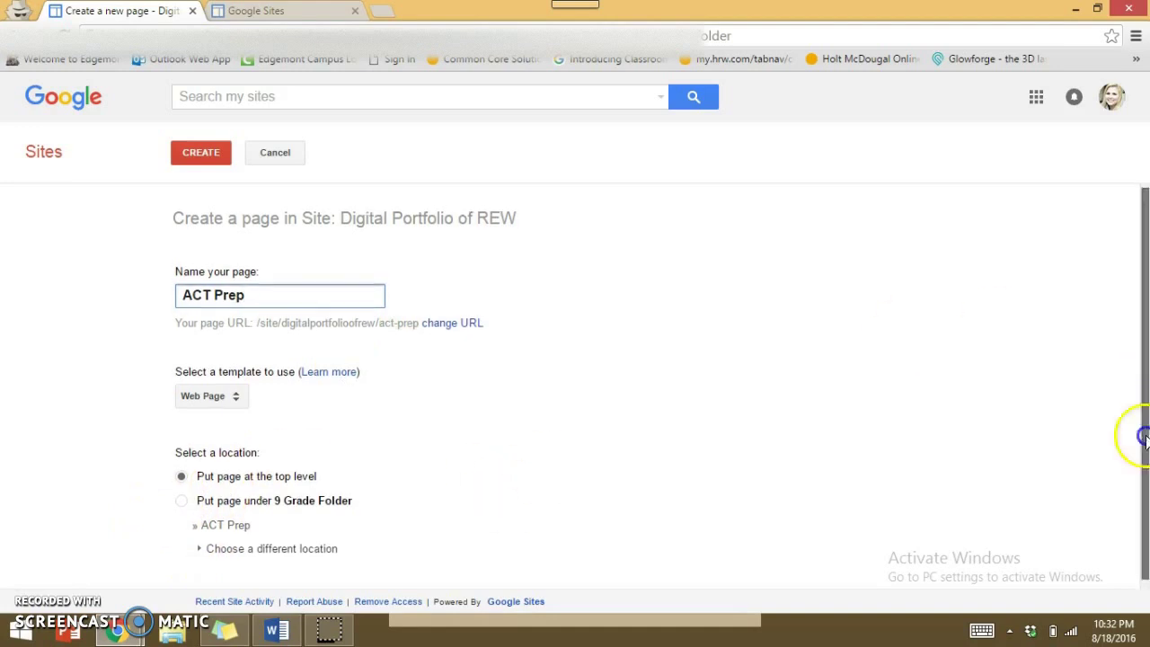
# - Nest the ACT Prep page under 9 Grade Folder, create it, and save it empty
pyautogui.scroll(-1, 1133, 467)
pyautogui.click(183, 492)
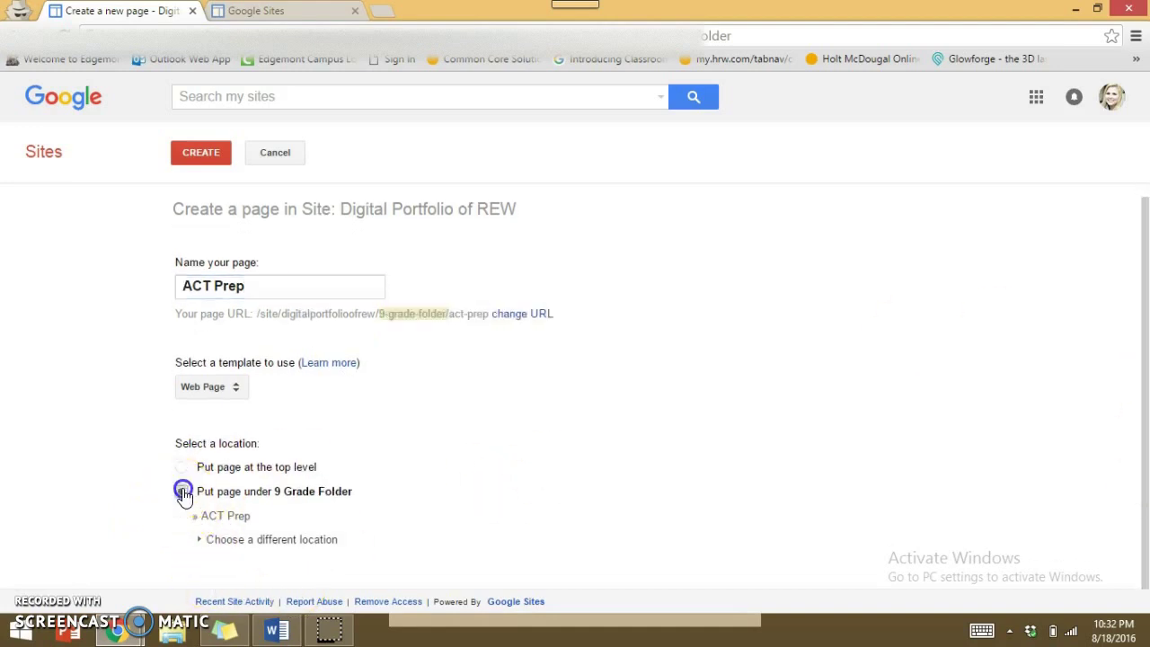
pyautogui.click(241, 538)
pyautogui.click(200, 540)
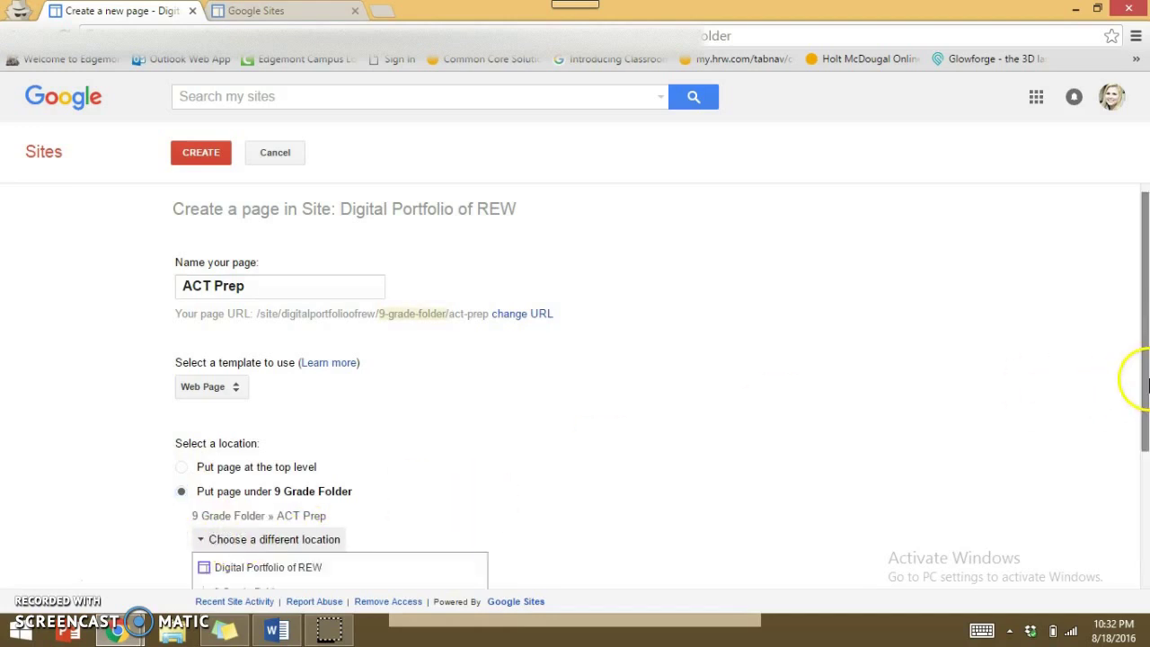
pyautogui.moveTo(1144, 386); pyautogui.dragTo(1145, 456)
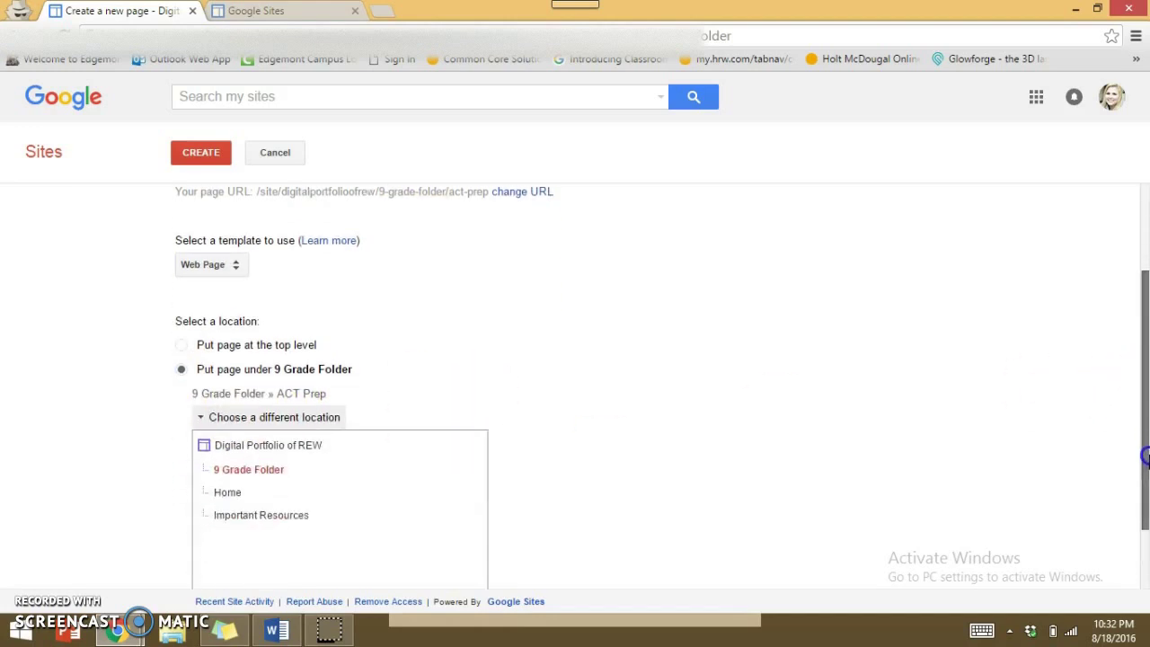
pyautogui.click(235, 460)
pyautogui.click(214, 463)
pyautogui.click(278, 466)
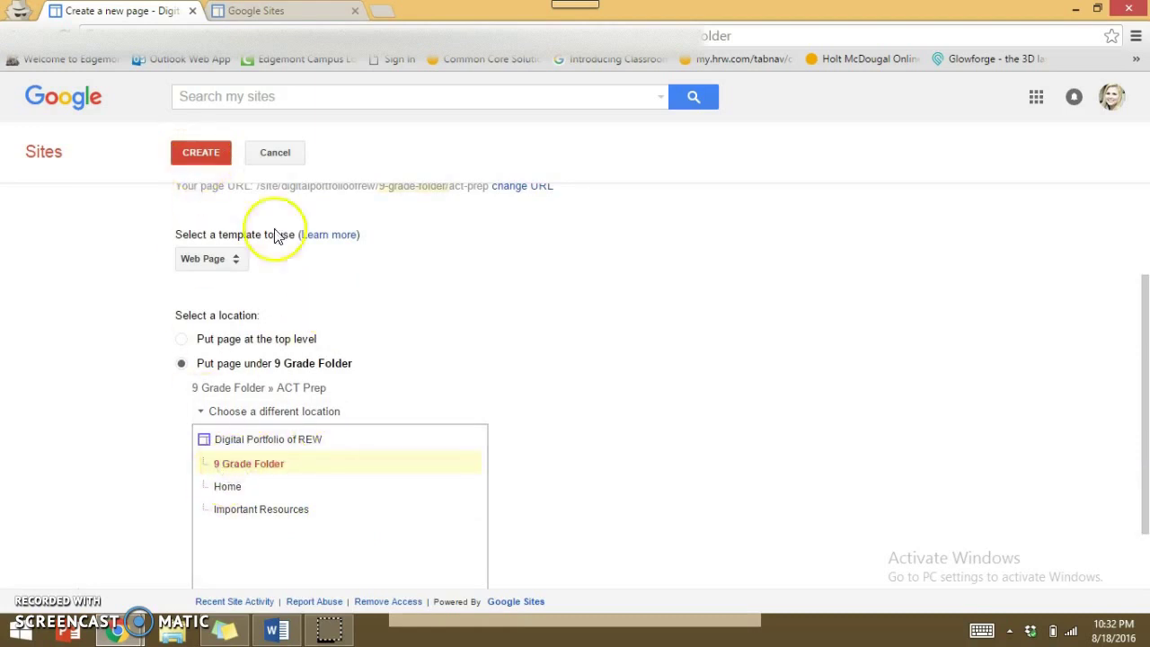
pyautogui.click(204, 153)
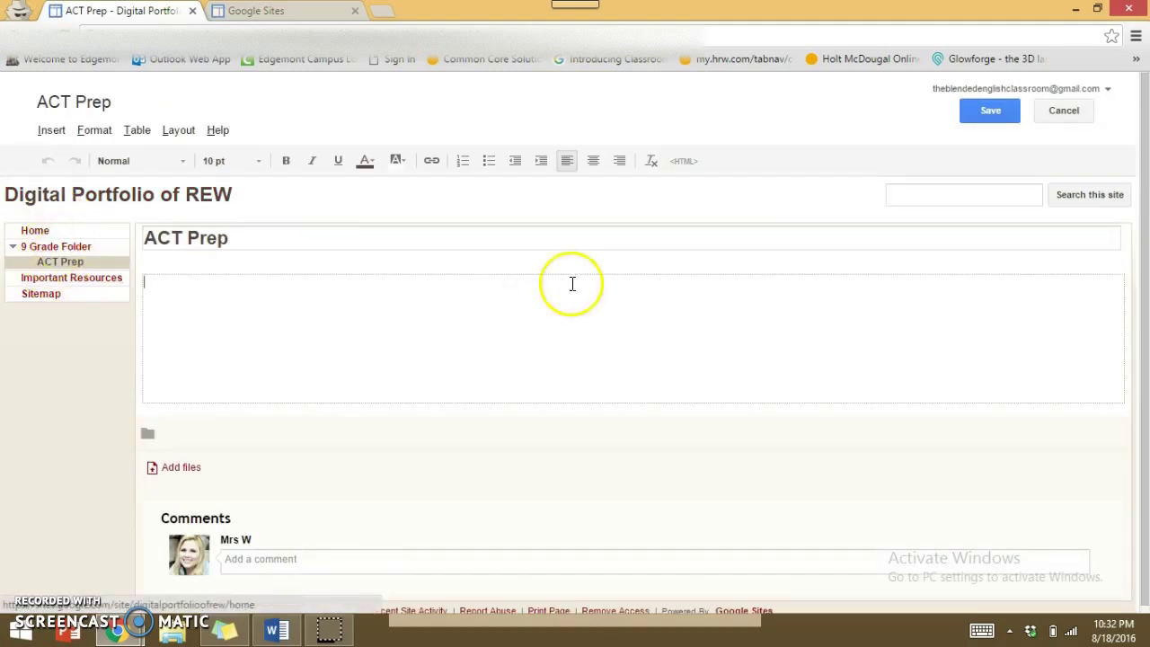
pyautogui.click(989, 117)
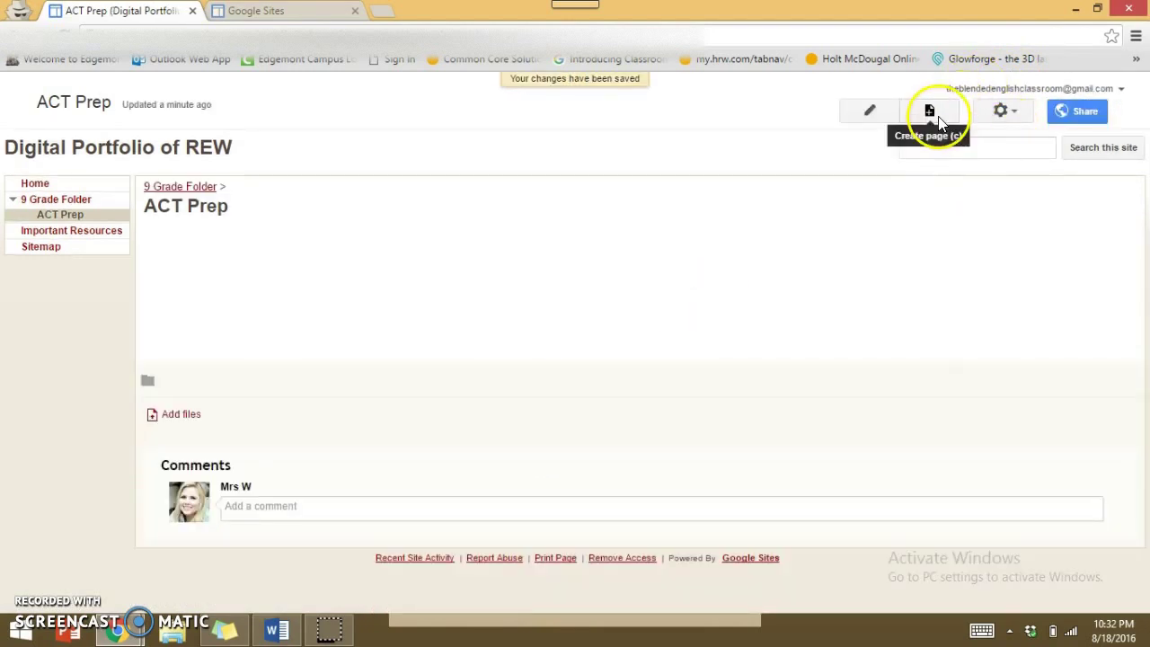
# - Start a new page and consult the Word rubric for its topic
pyautogui.click(939, 121)
pyautogui.click(275, 630)
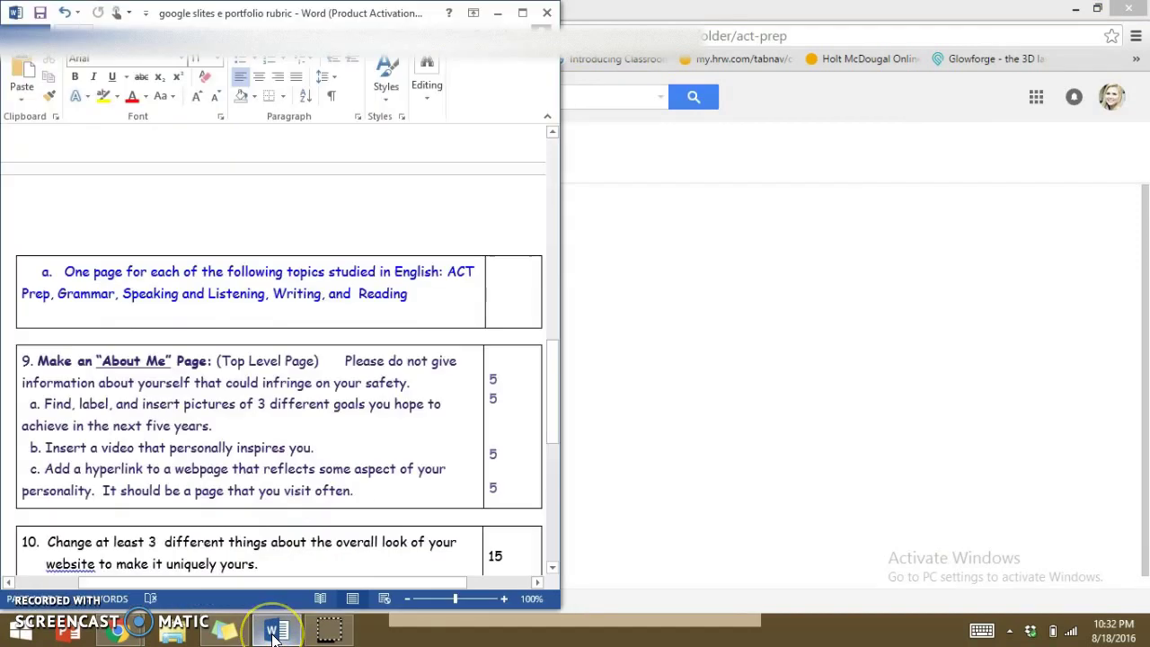
pyautogui.click(276, 631)
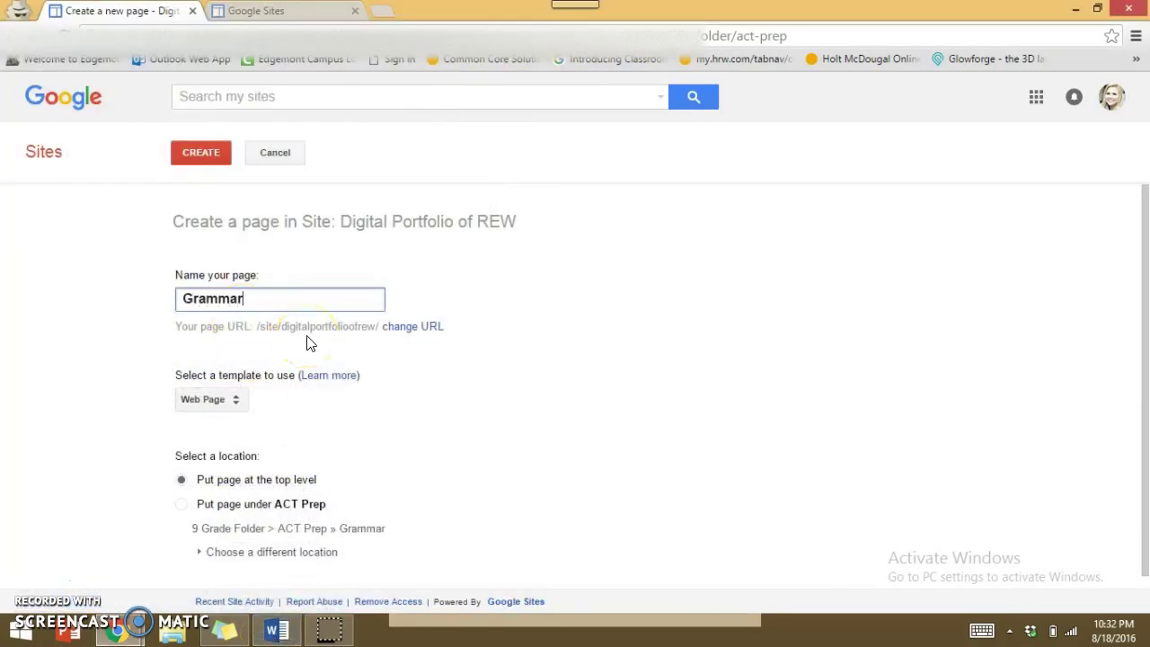
pyautogui.moveTo(1134, 300); pyautogui.dragTo(1134, 408)
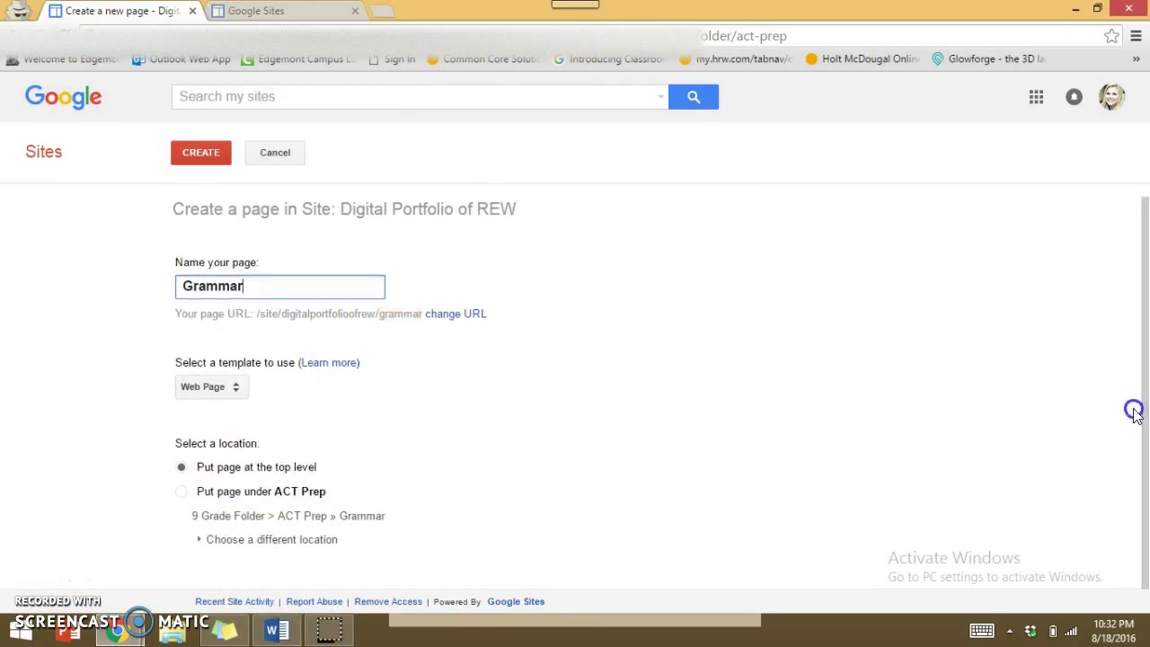
# - Create the Grammar page under 9 Grade Folder and save it
pyautogui.click(181, 491)
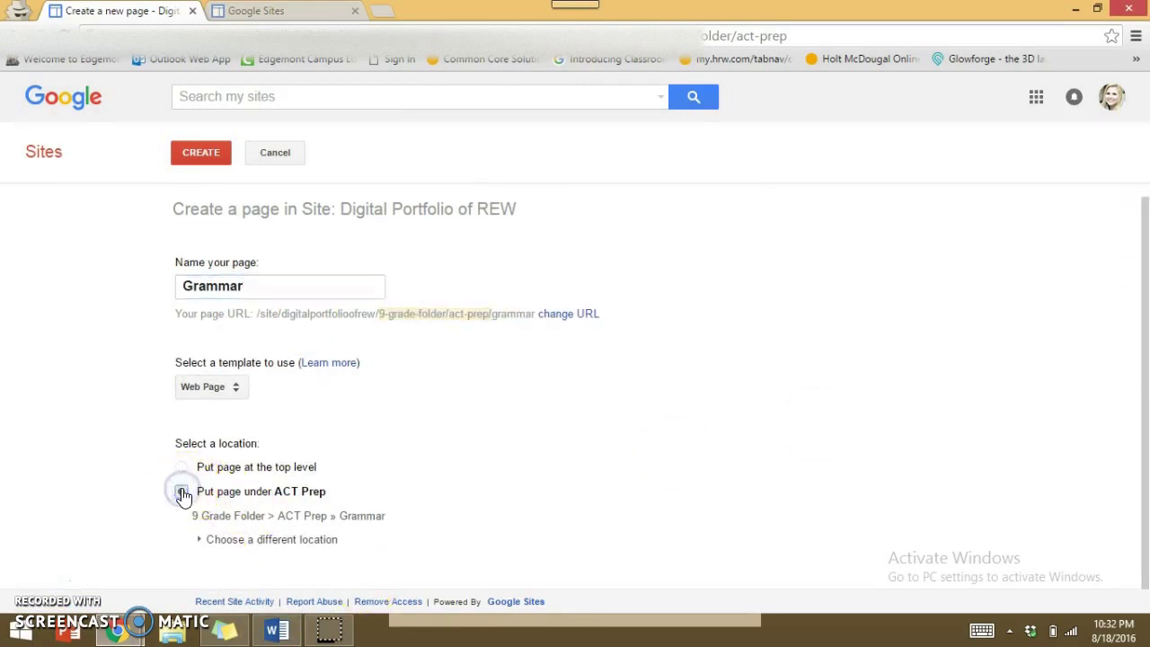
pyautogui.click(229, 540)
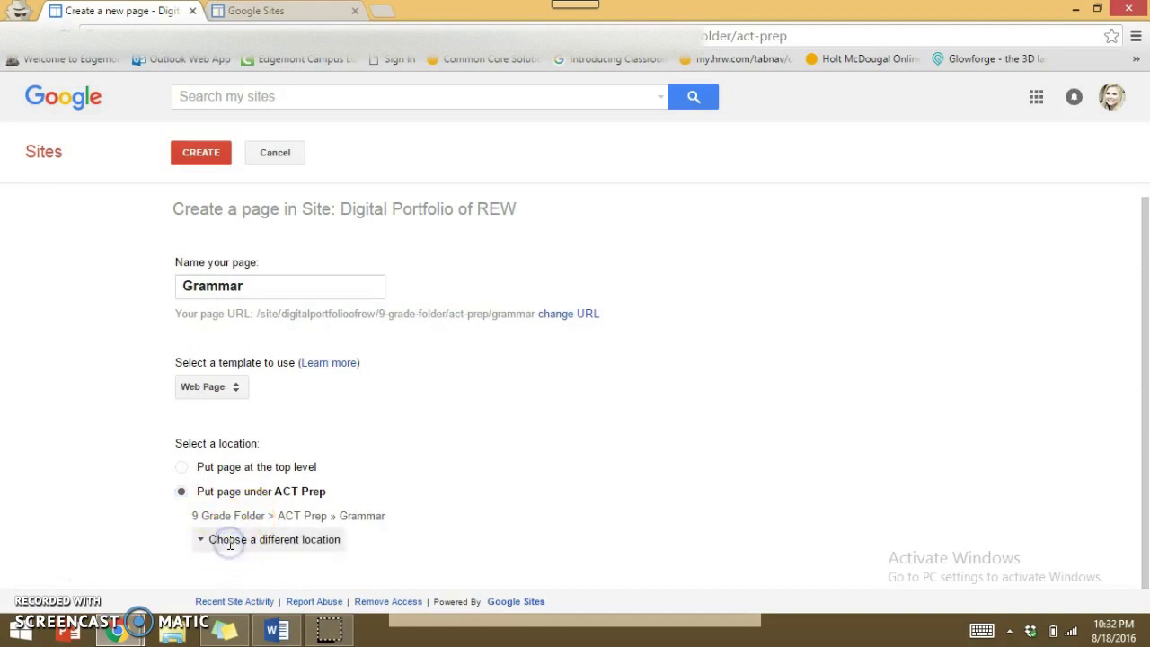
pyautogui.moveTo(1143, 267); pyautogui.dragTo(1145, 430)
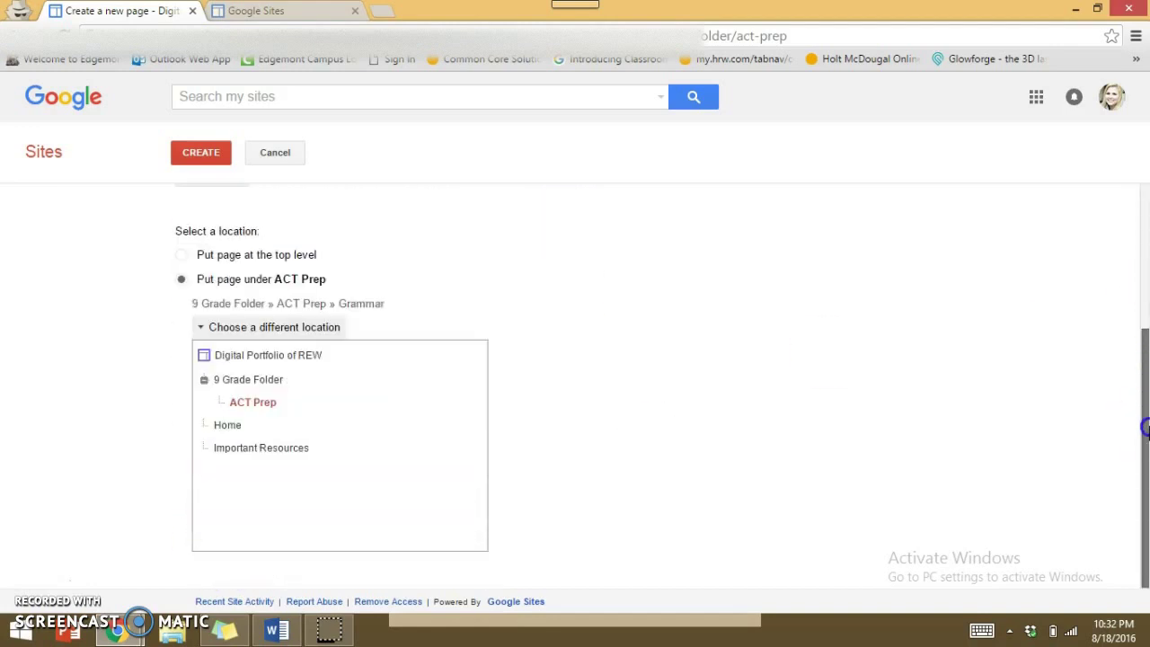
pyautogui.click(241, 384)
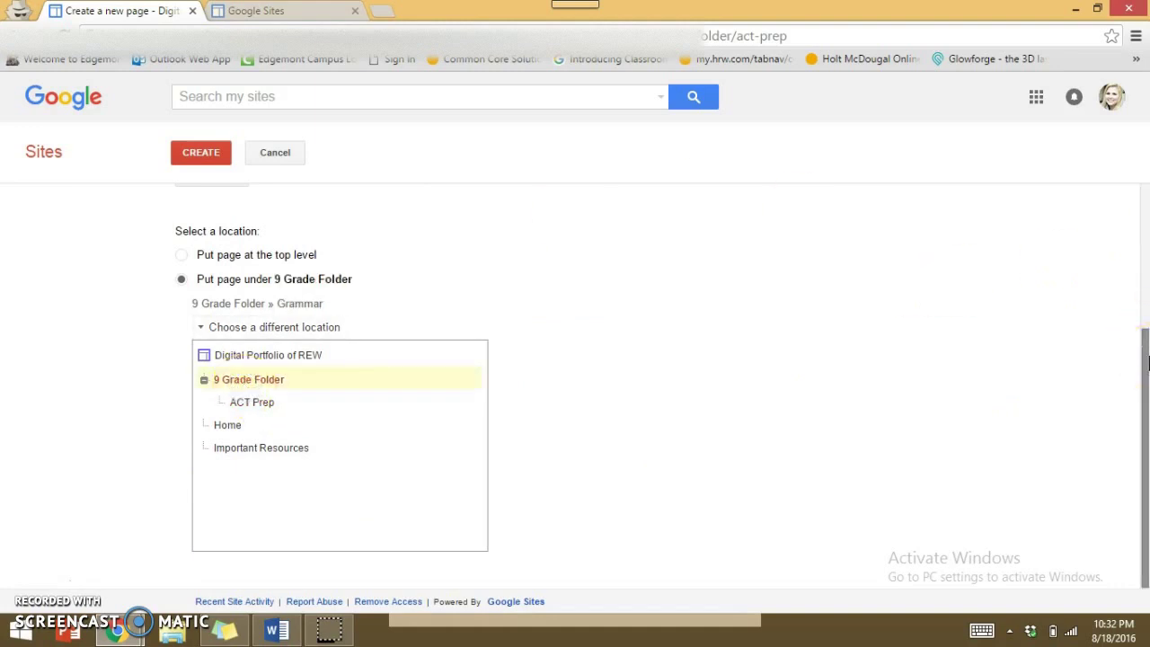
pyautogui.scroll(2, 1147, 270)
pyautogui.scroll(-2, 1147, 207)
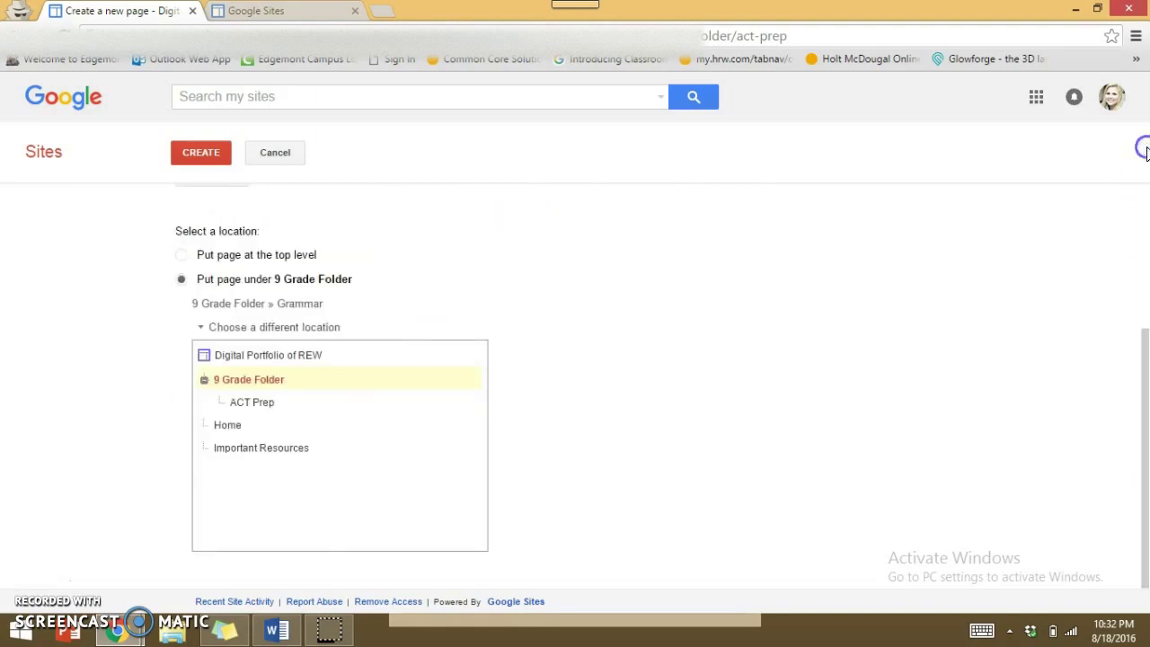
pyautogui.click(197, 153)
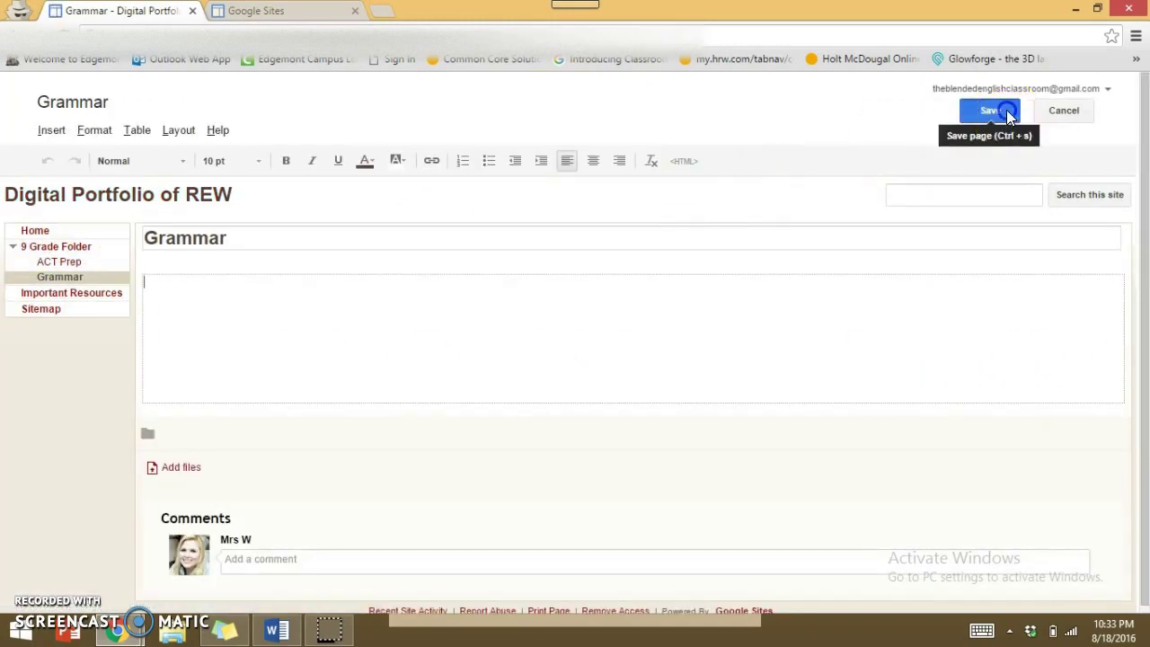
pyautogui.click(1004, 111)
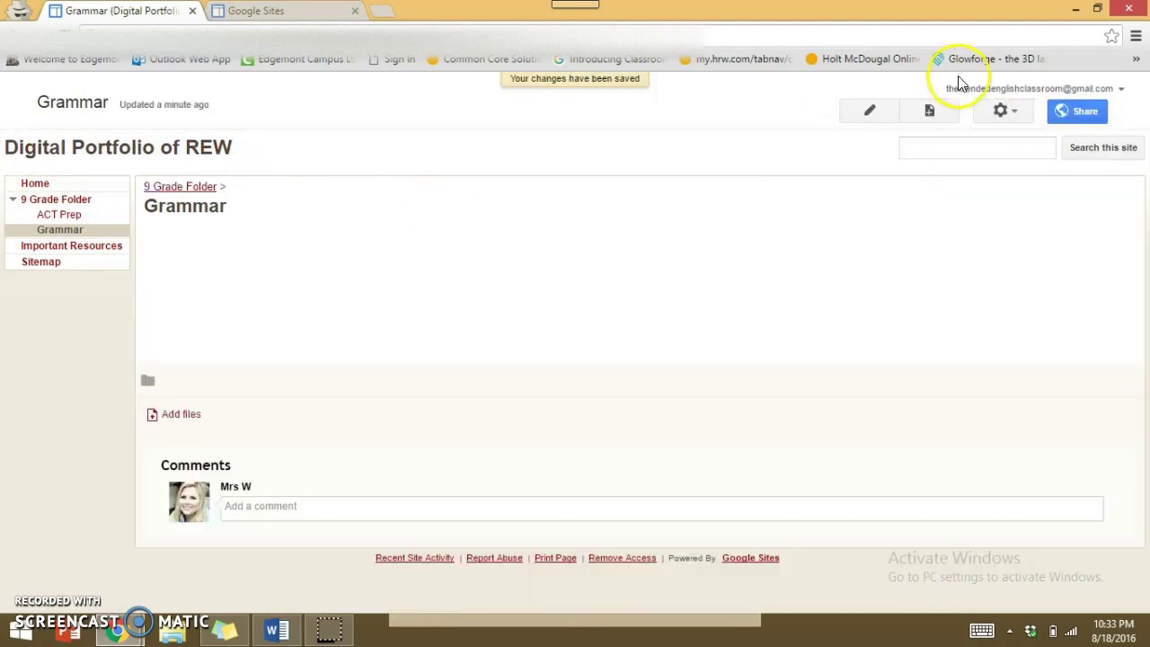
# - Start another new page and check the rubric for the next topic
pyautogui.click(934, 115)
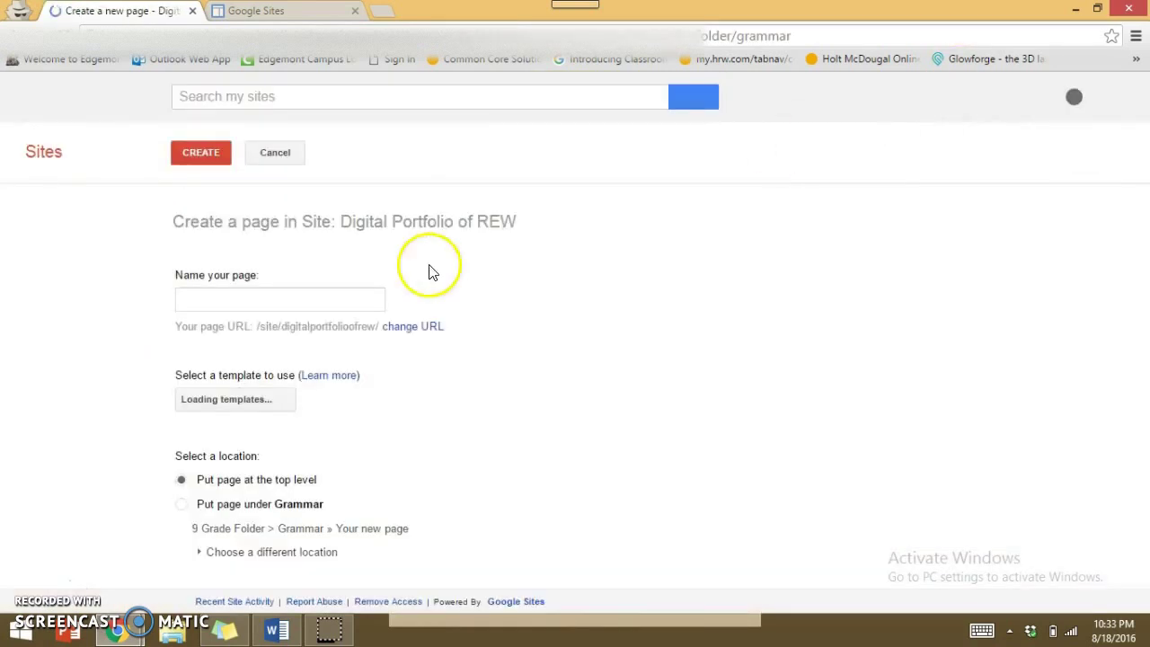
pyautogui.click(272, 633)
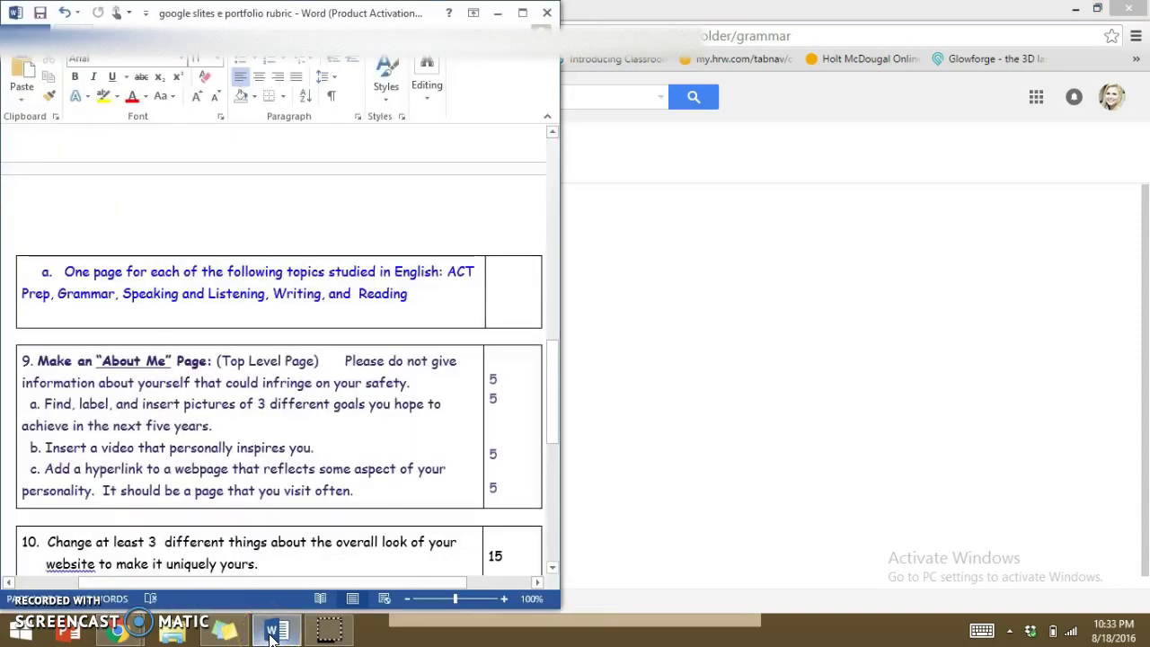
pyautogui.click(272, 633)
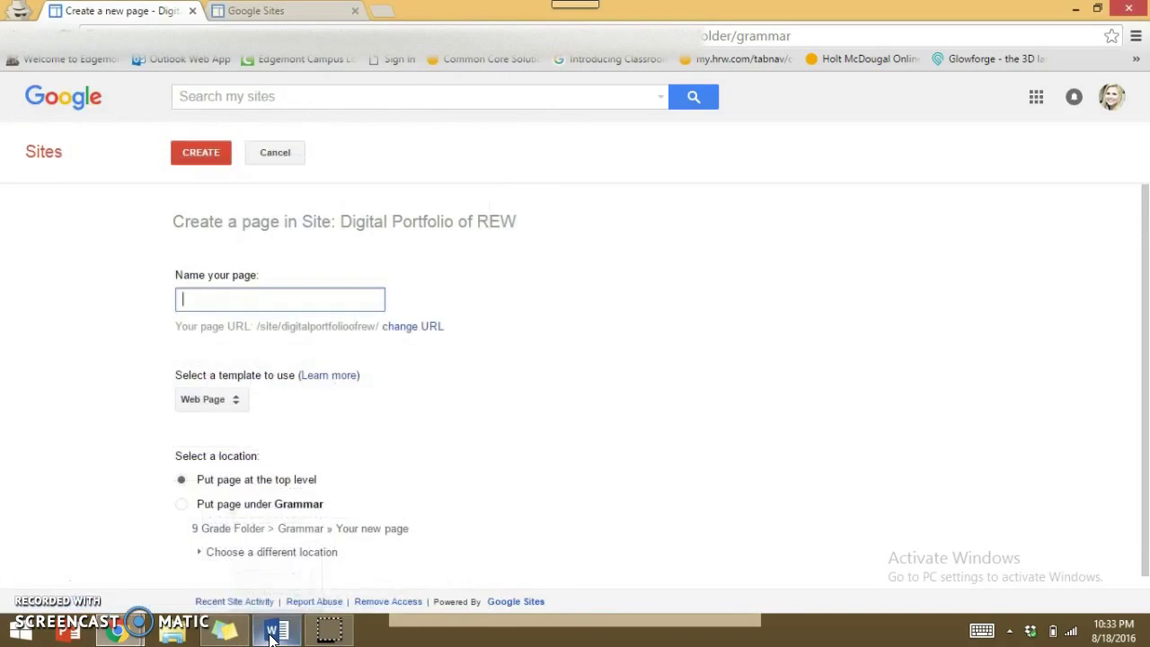
# - Create the Speaking and Listening page under 9 Grade Folder and save it
pyautogui.click(378, 344)
pyautogui.click(184, 512)
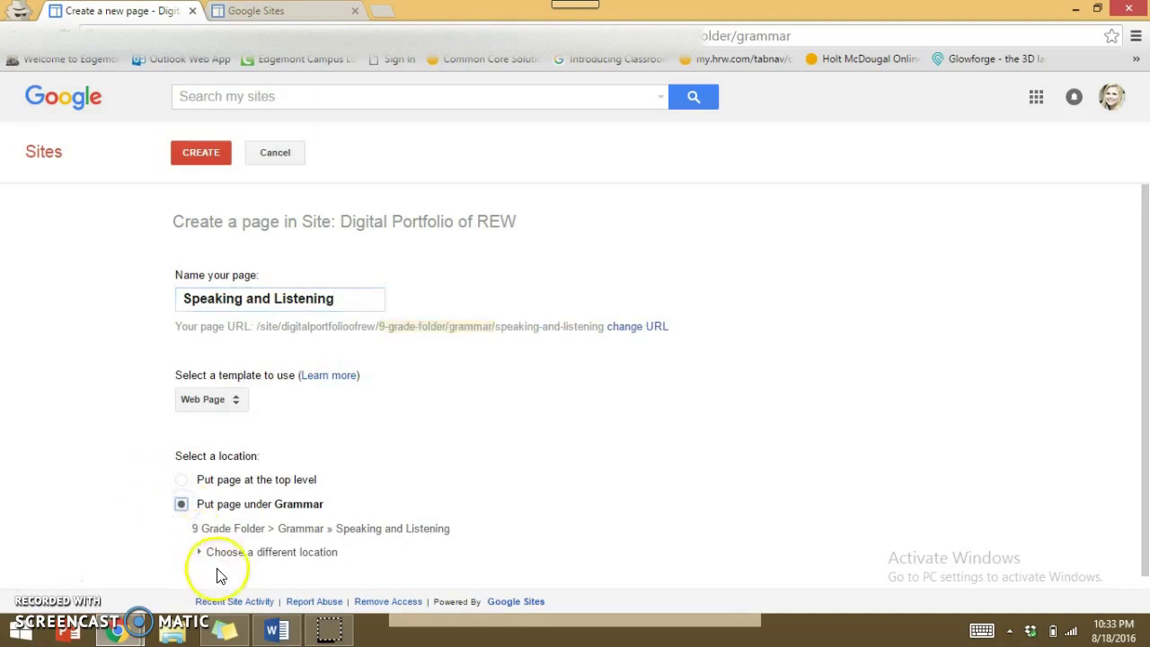
pyautogui.click(235, 551)
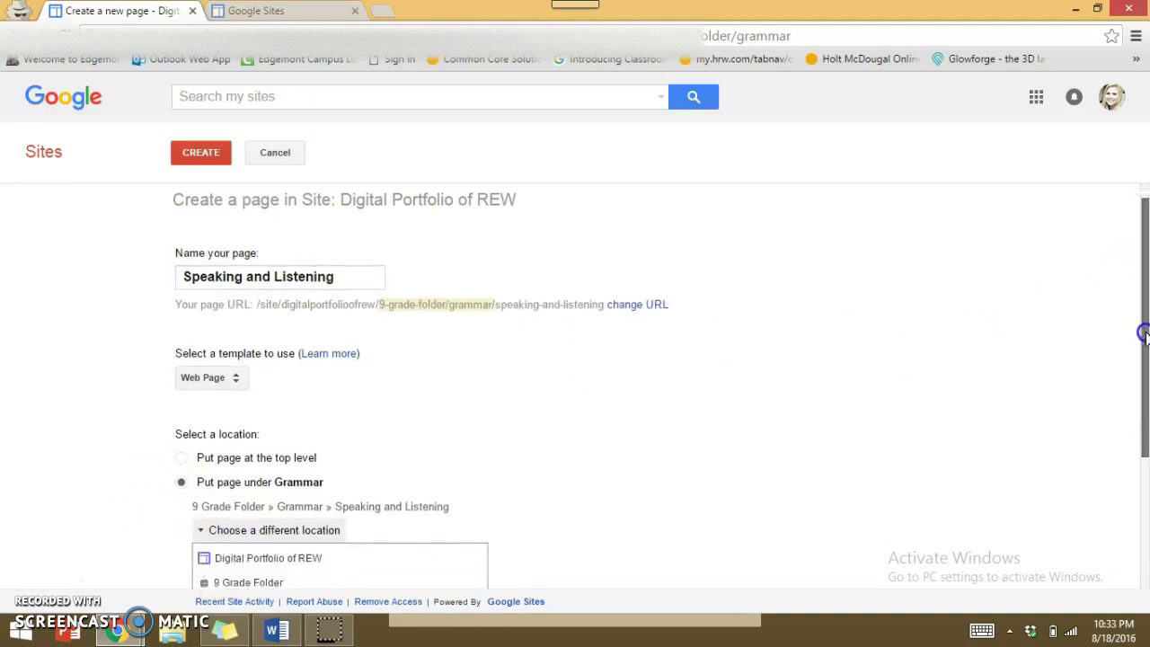
pyautogui.scroll(-2, 333, 539)
pyautogui.click(221, 455)
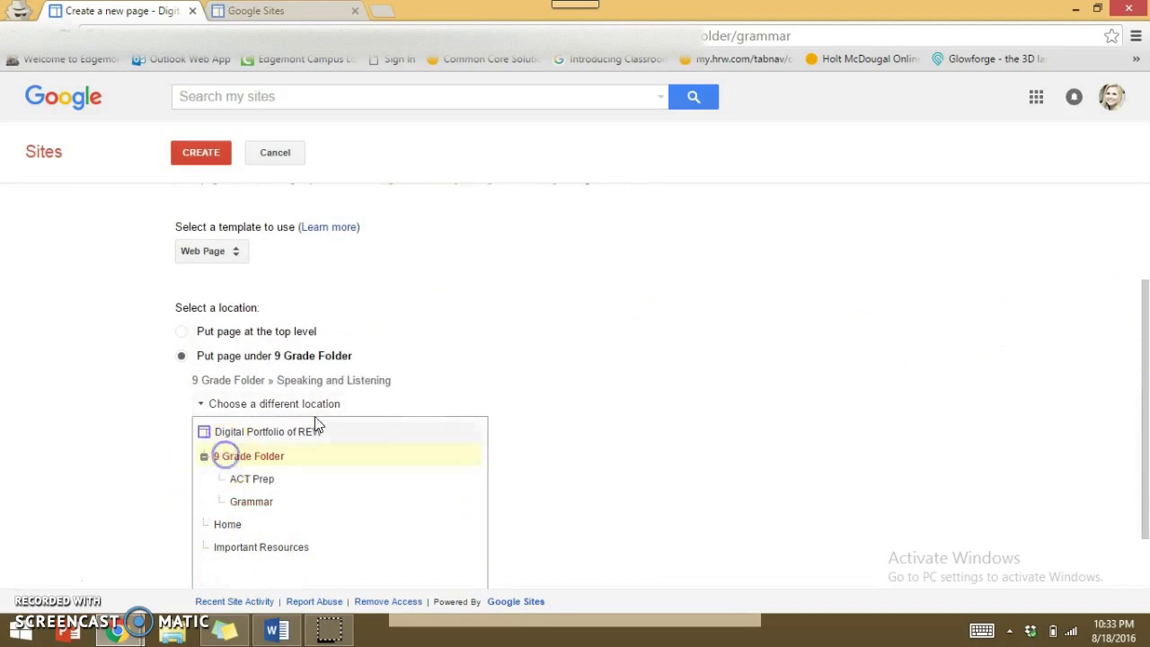
pyautogui.moveTo(1142, 305); pyautogui.dragTo(1142, 306)
pyautogui.click(212, 151)
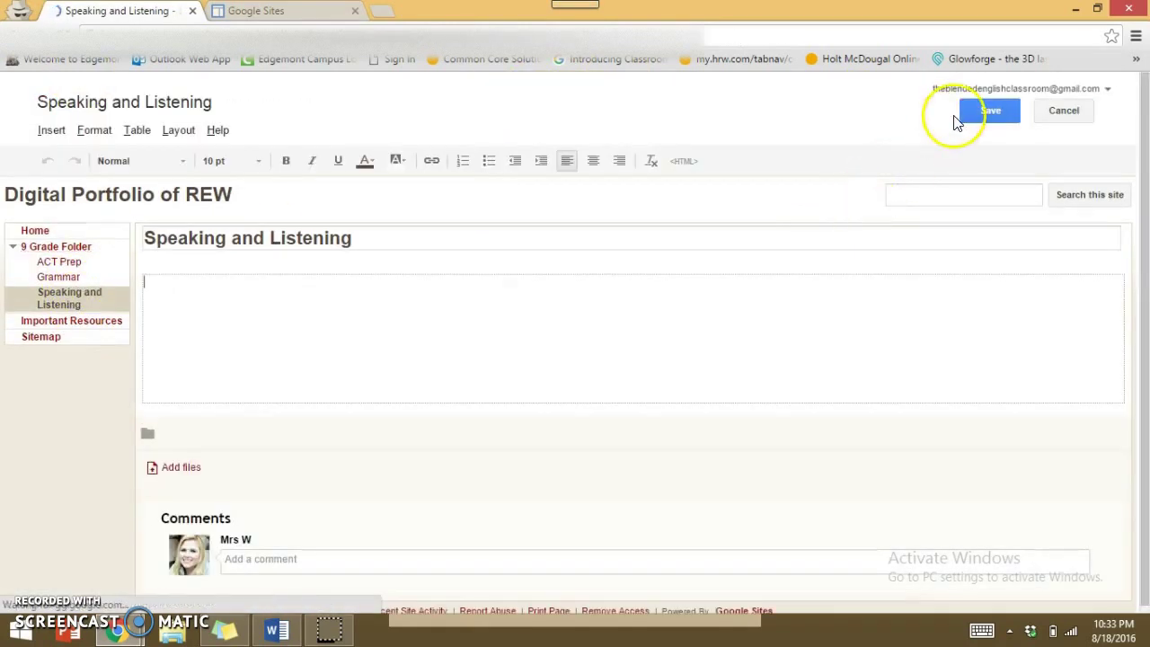
pyautogui.click(969, 111)
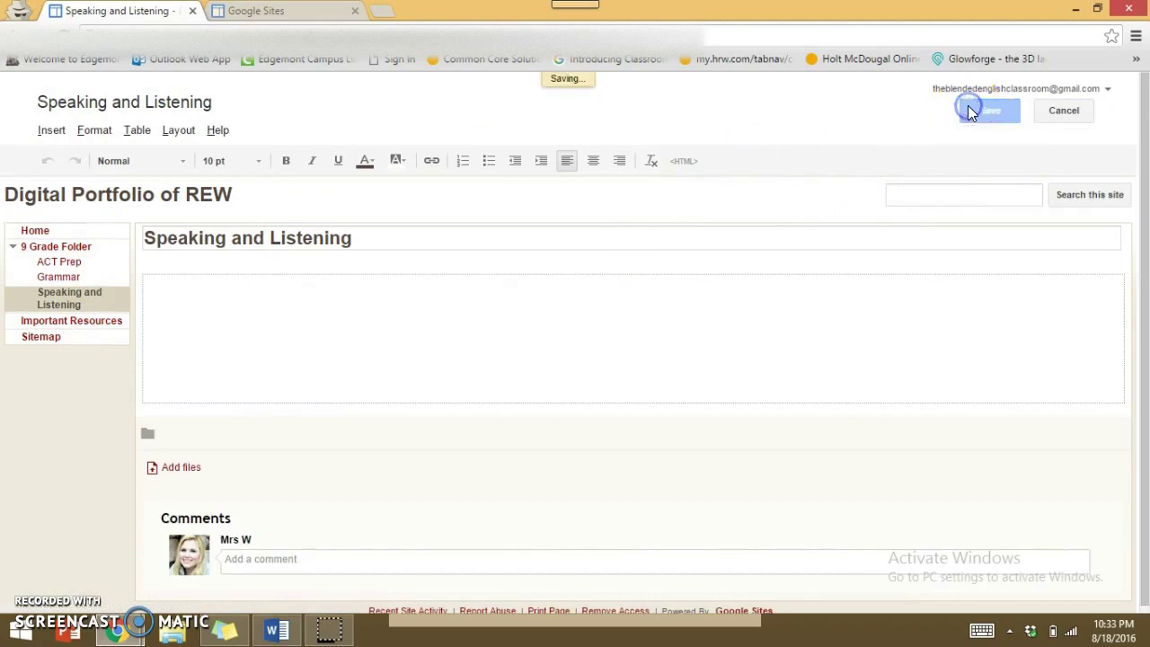
pyautogui.click(880, 117)
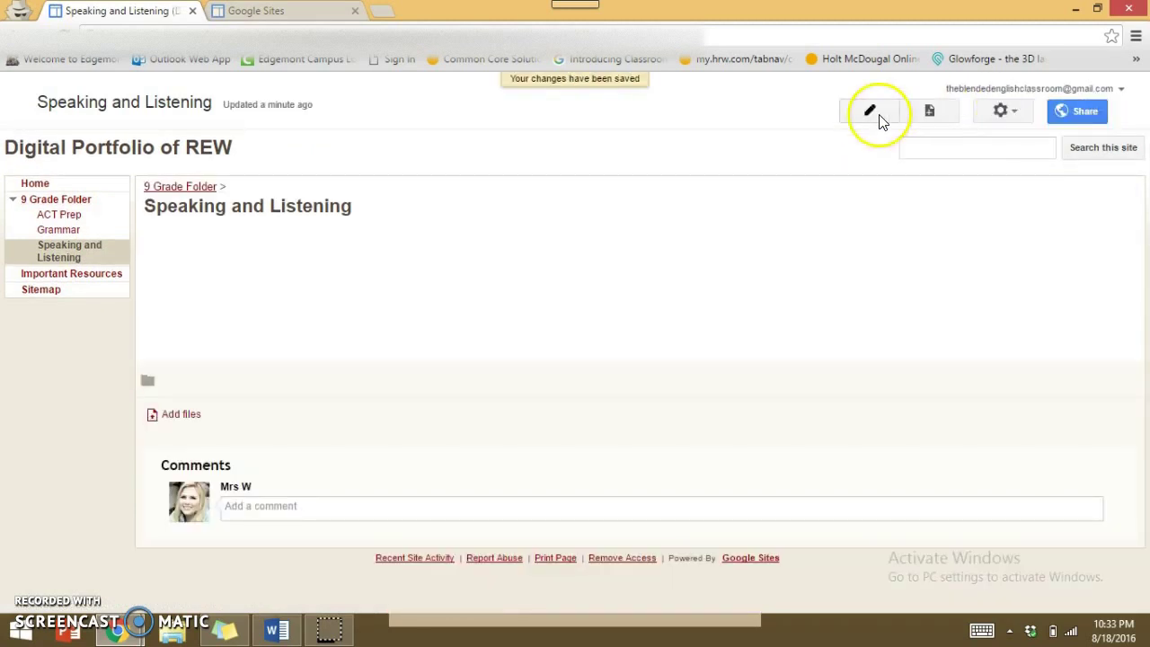
# - Start another new page after checking the rubric's required topic pages
pyautogui.click(929, 115)
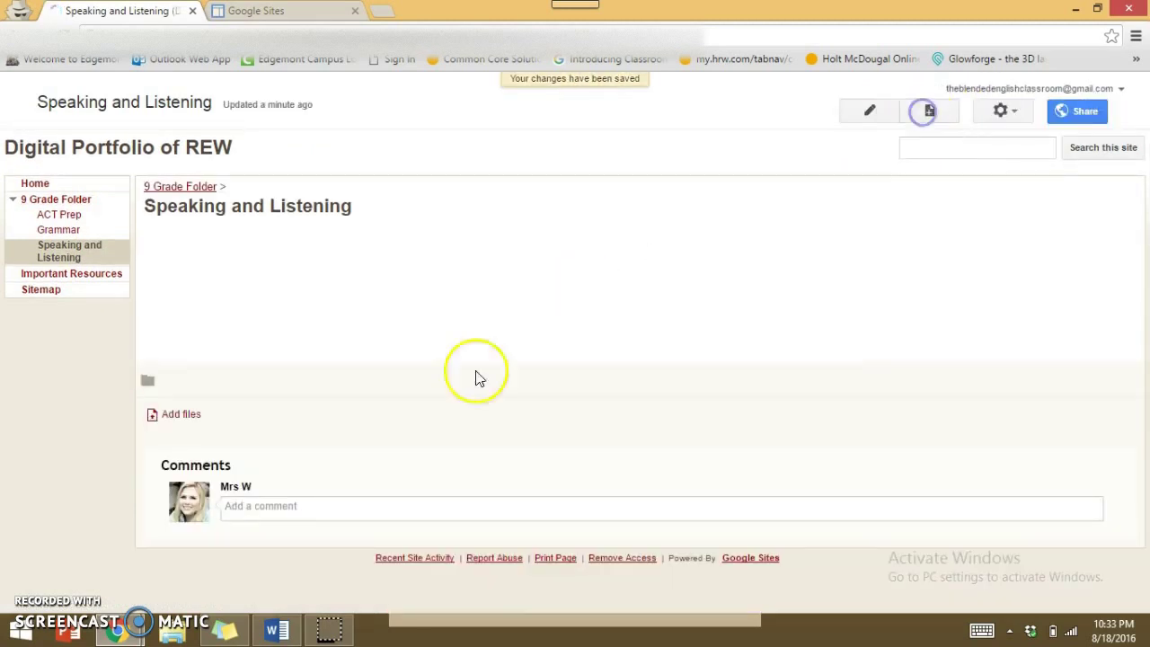
pyautogui.click(276, 632)
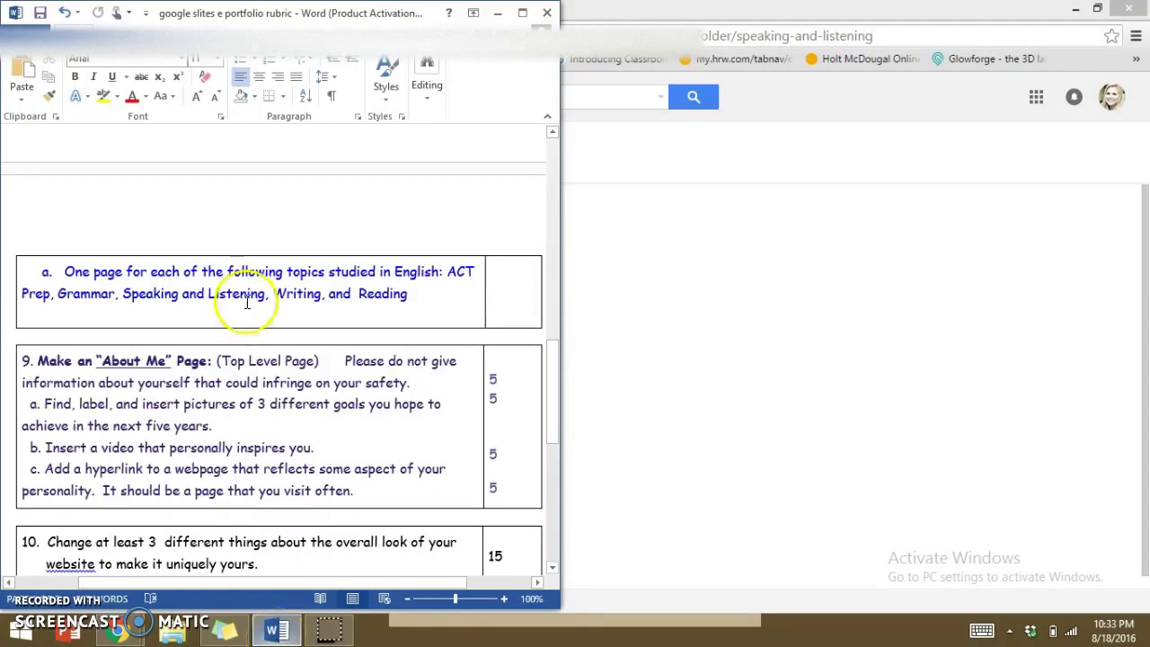
pyautogui.click(274, 631)
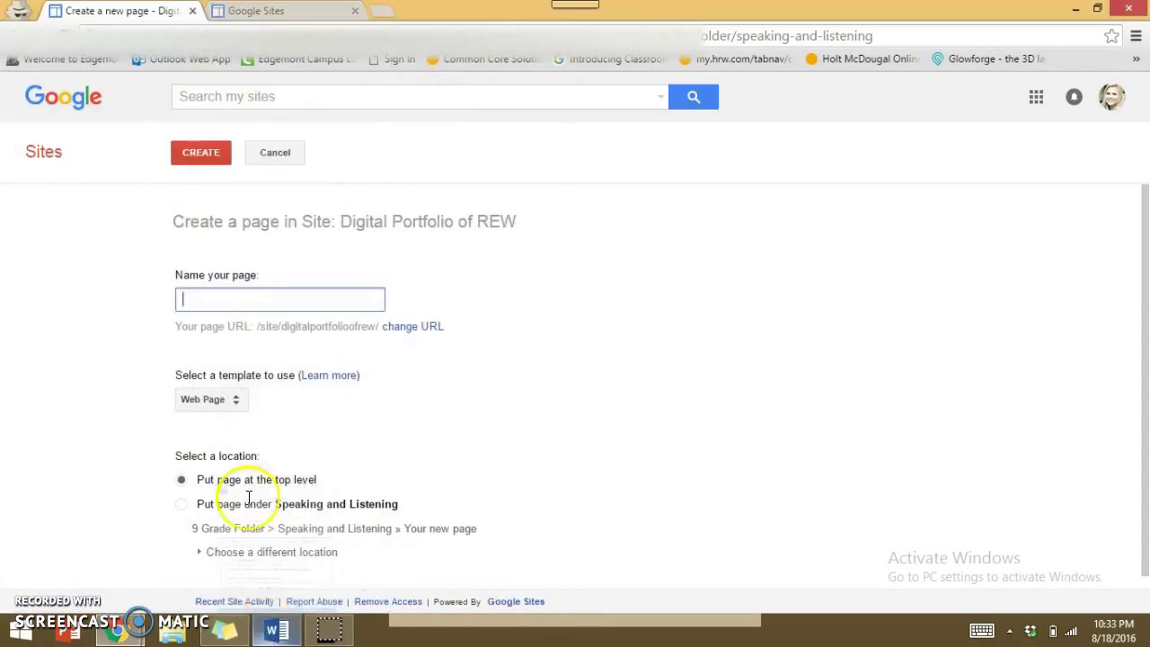
# - Create a page named Writing under 9 Grade Folder
pyautogui.write('Wrig')
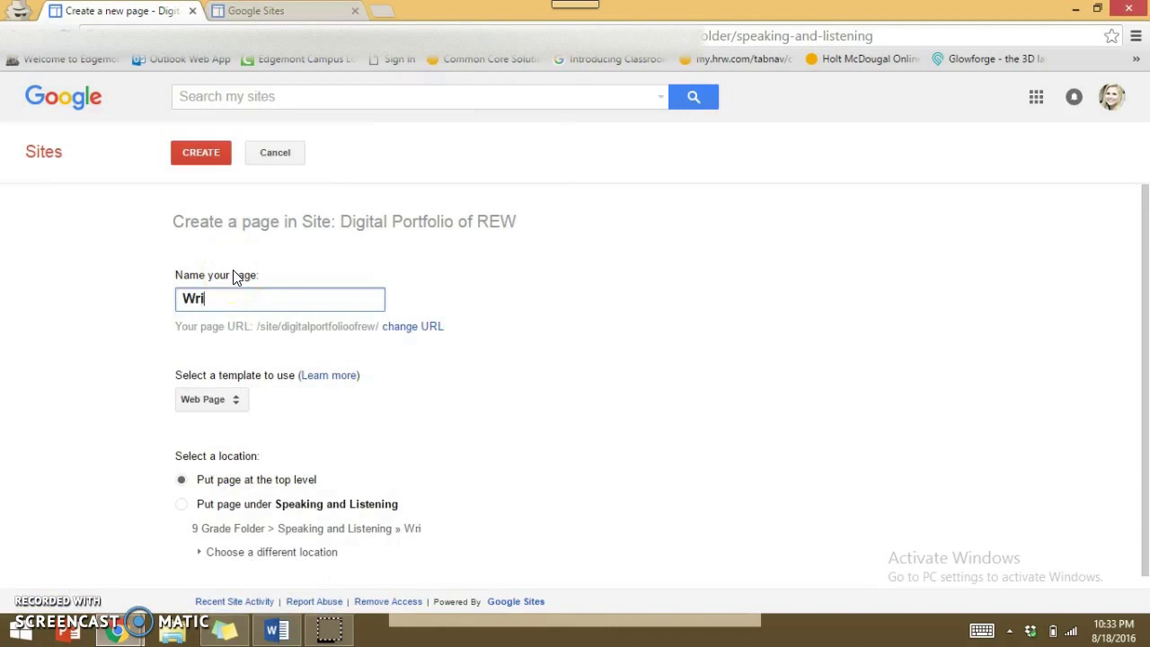
pyautogui.click(180, 504)
pyautogui.moveTo(1139, 364); pyautogui.dragTo(1141, 377)
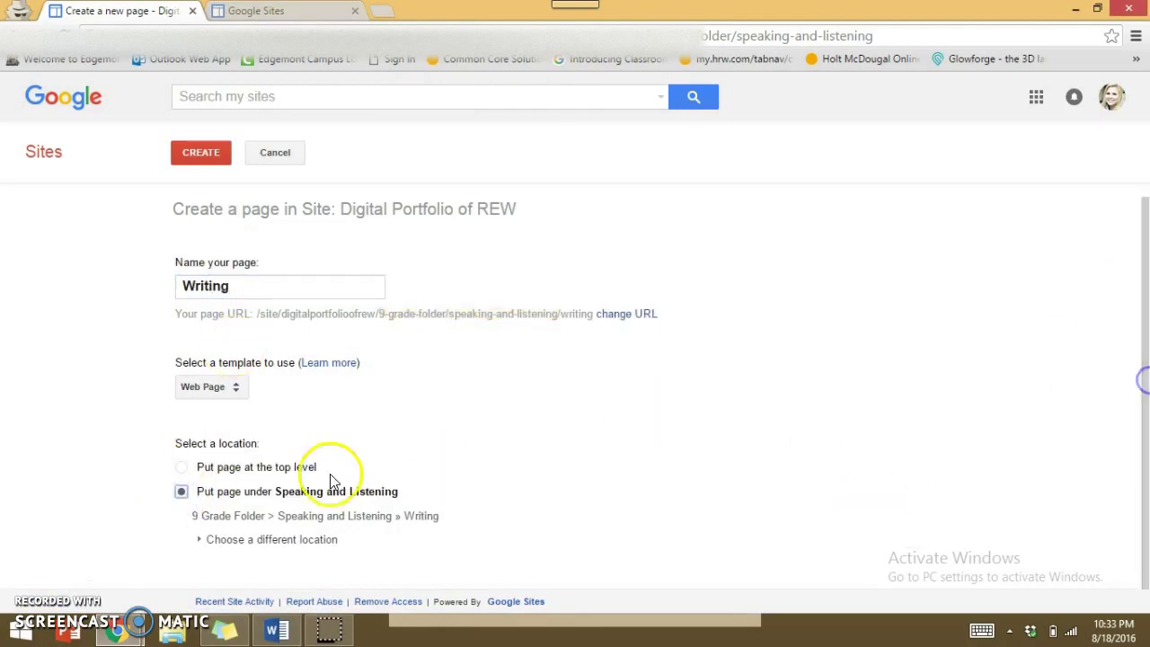
pyautogui.click(264, 539)
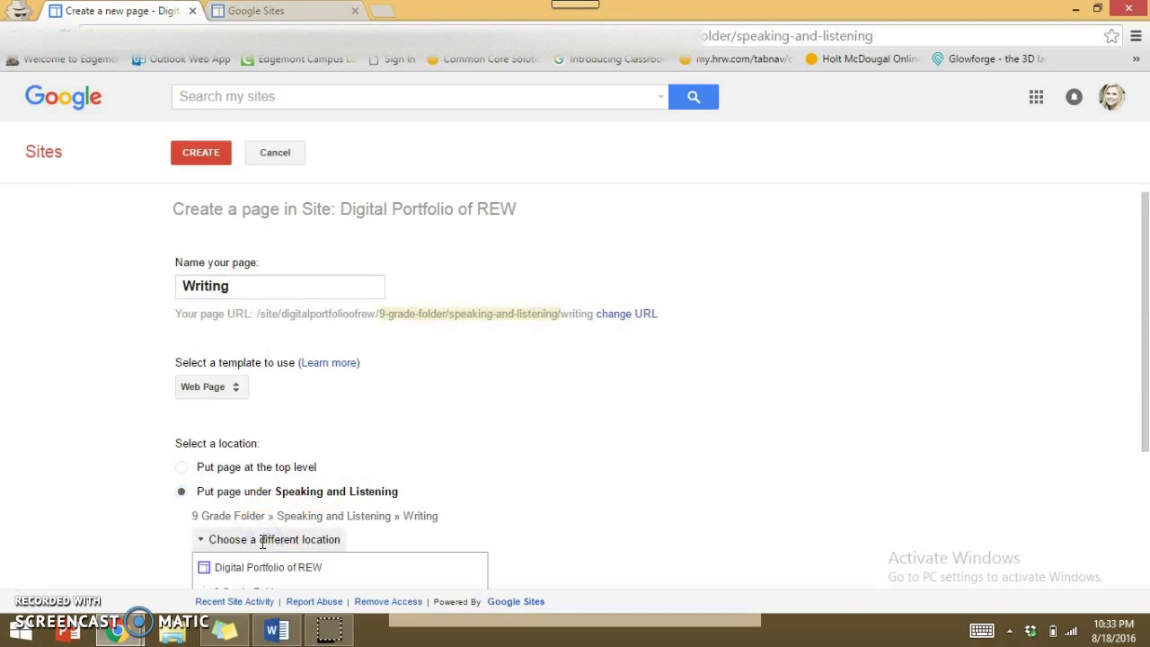
pyautogui.moveTo(1143, 284); pyautogui.dragTo(1119, 418)
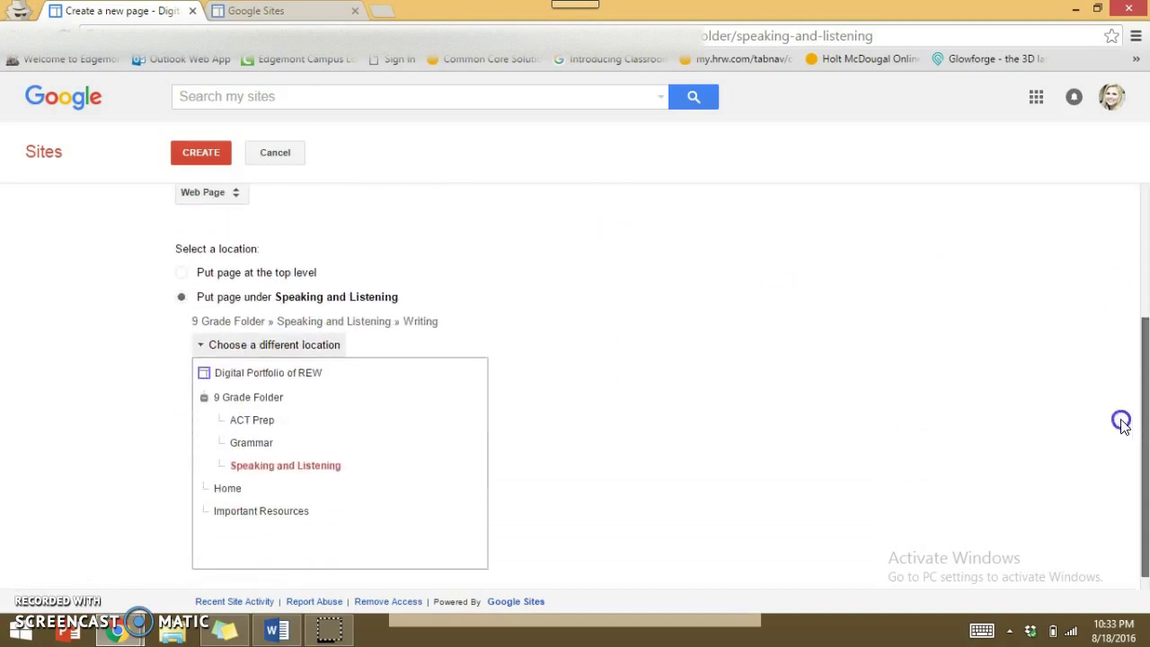
pyautogui.click(258, 397)
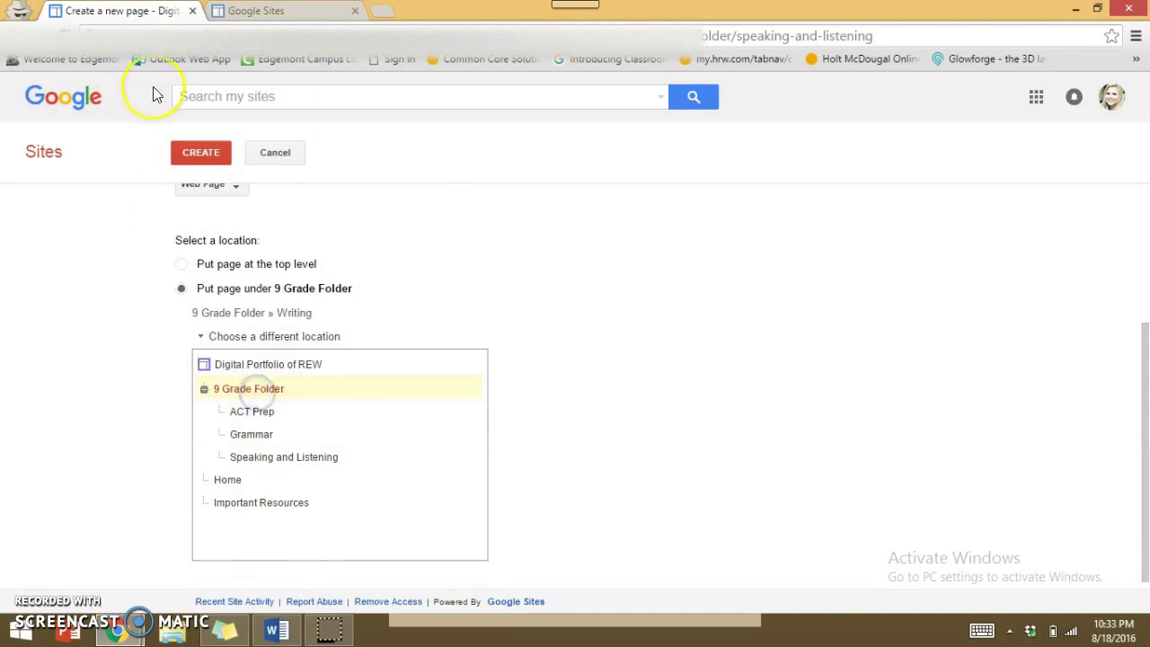
pyautogui.click(191, 154)
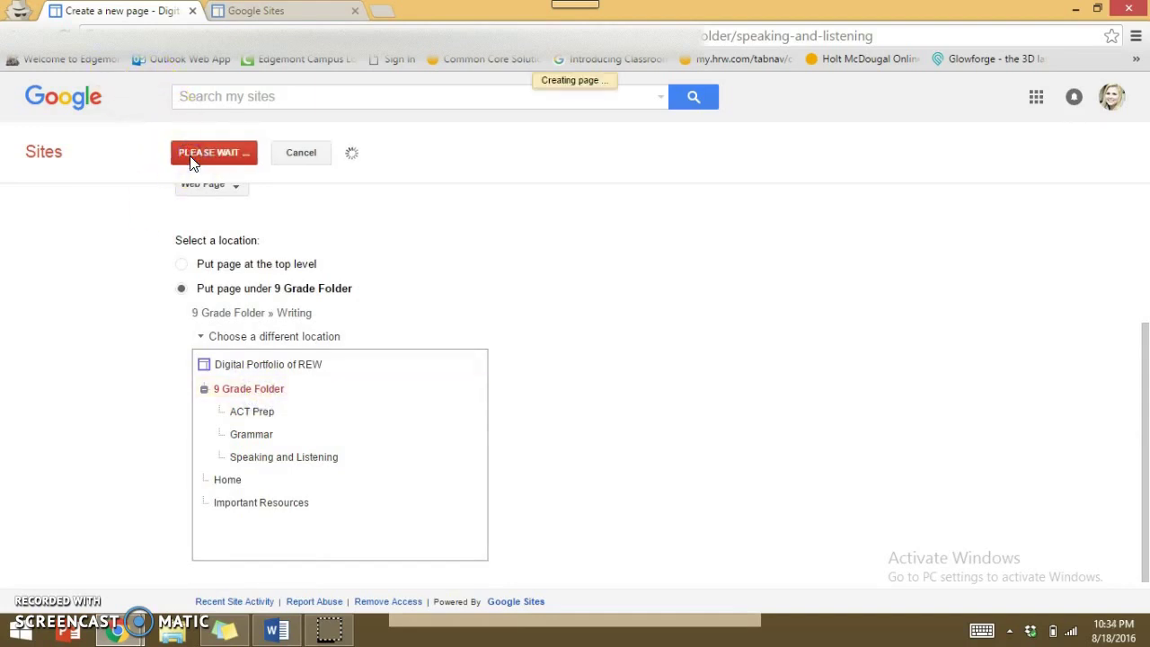
pyautogui.click(590, 244)
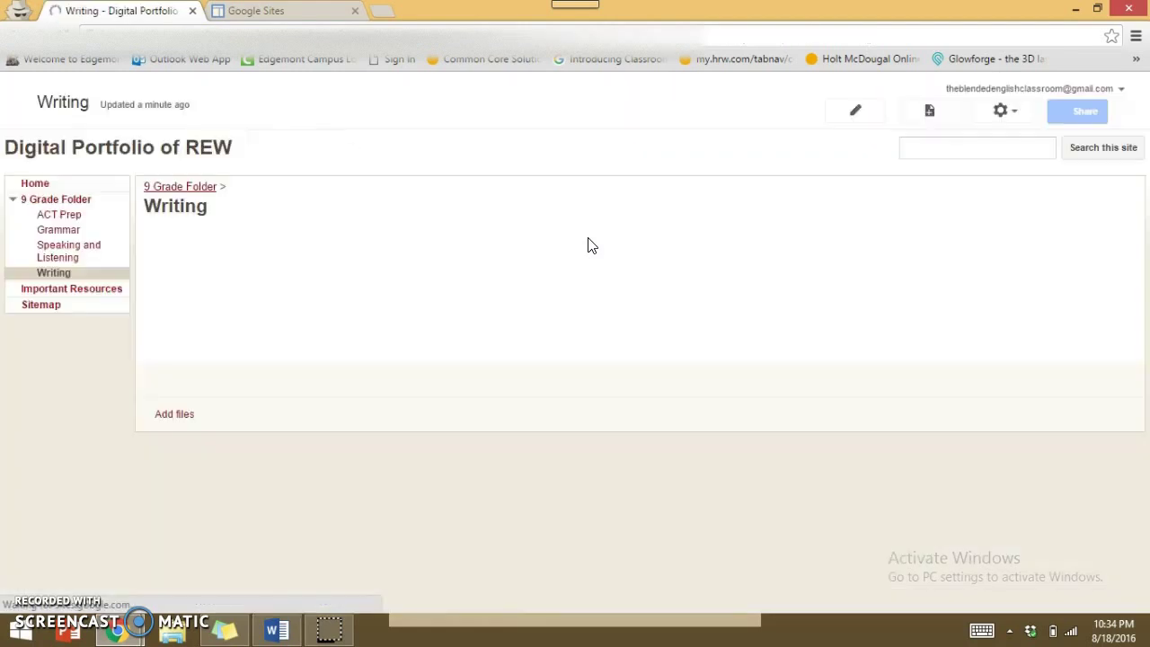
# - Start another new page after checking the rubric for the next topic
pyautogui.click(934, 110)
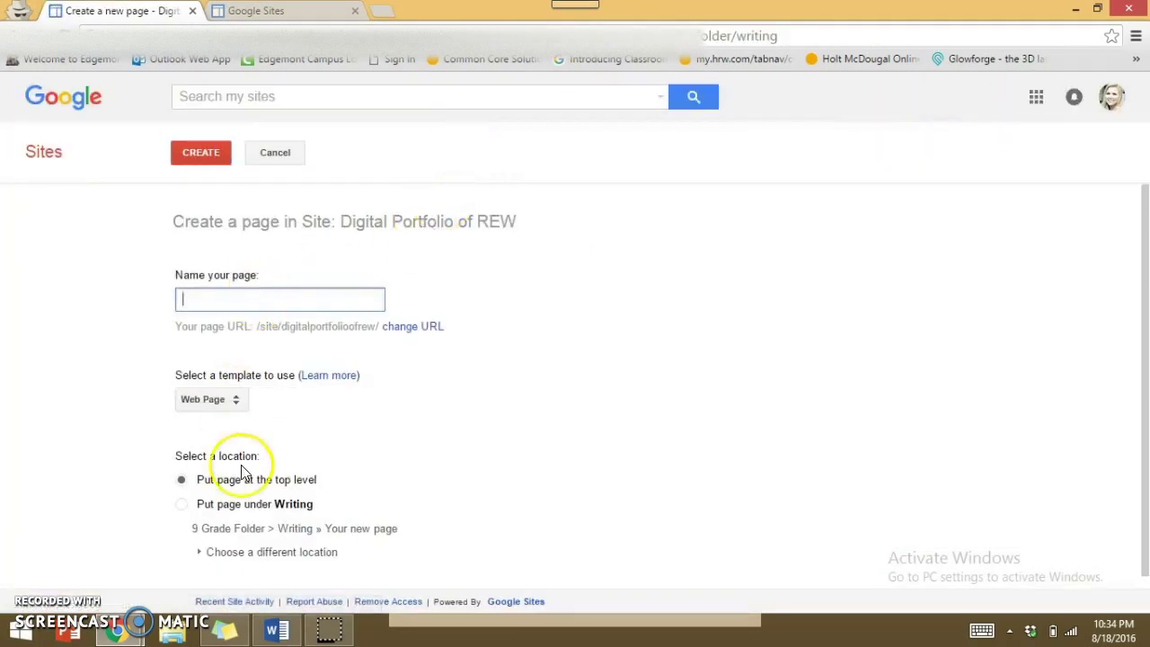
pyautogui.click(276, 629)
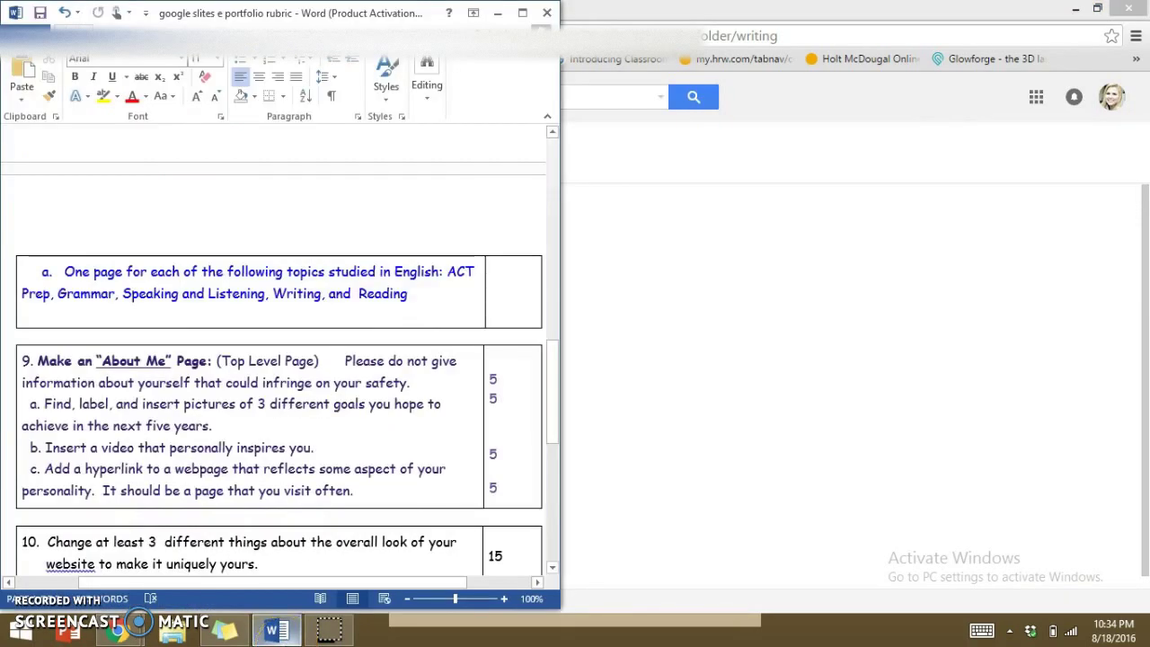
pyautogui.click(276, 630)
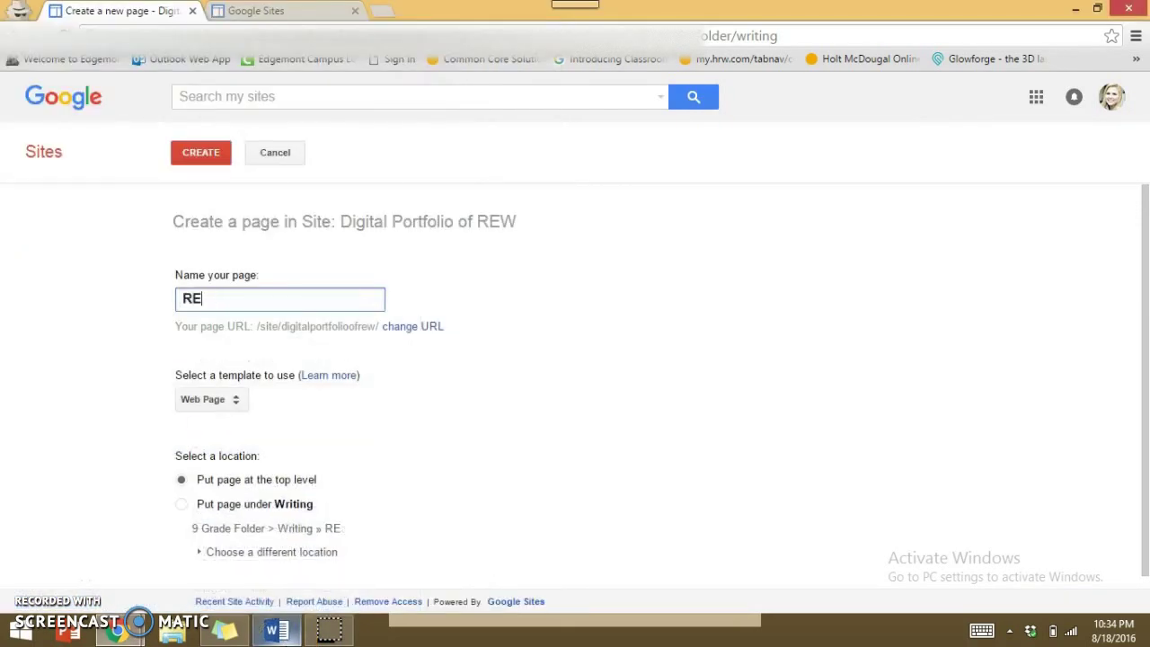
# - Create the Reading page under 9 Grade Folder and save it
pyautogui.write('Reading')
pyautogui.click(182, 504)
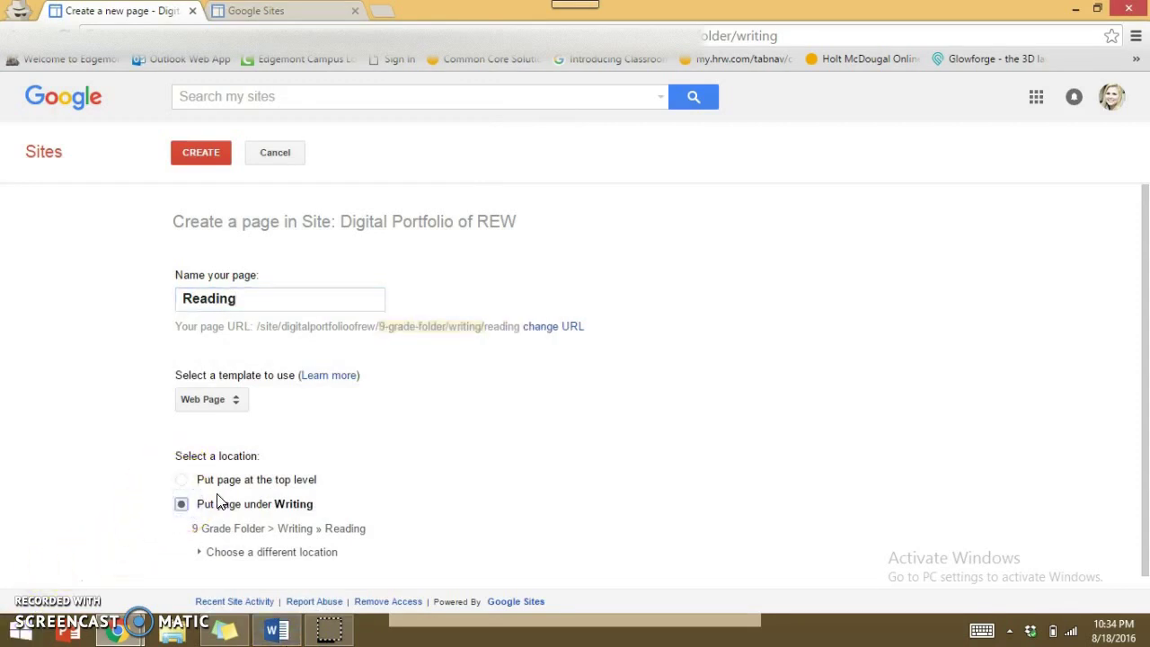
pyautogui.click(1144, 392)
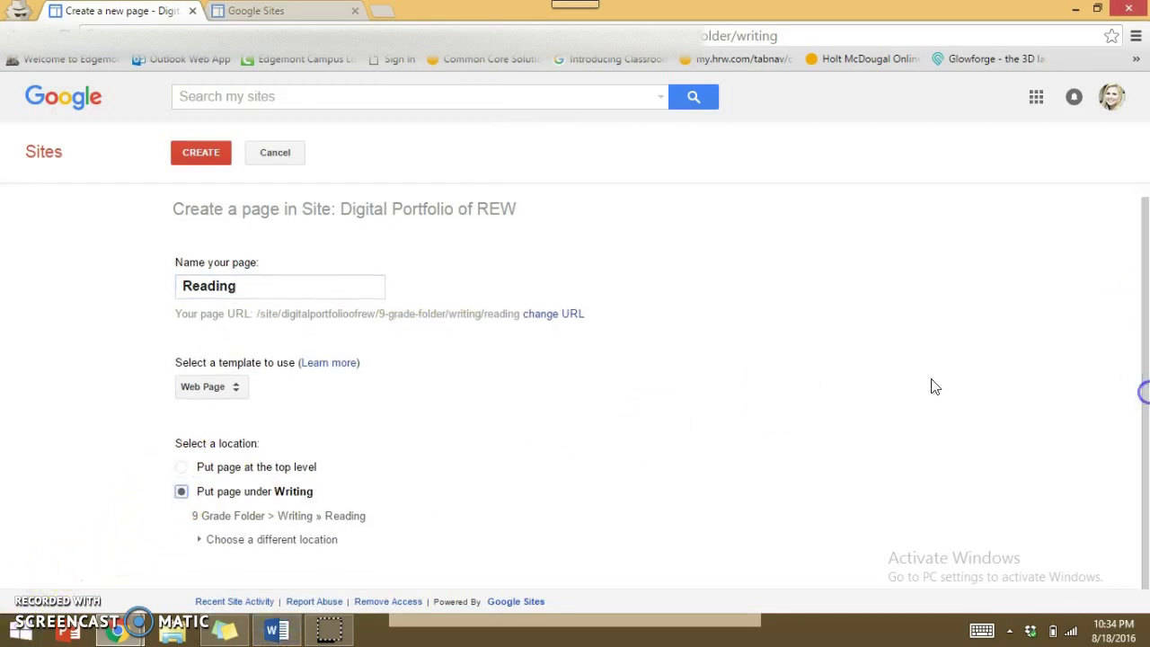
pyautogui.click(296, 539)
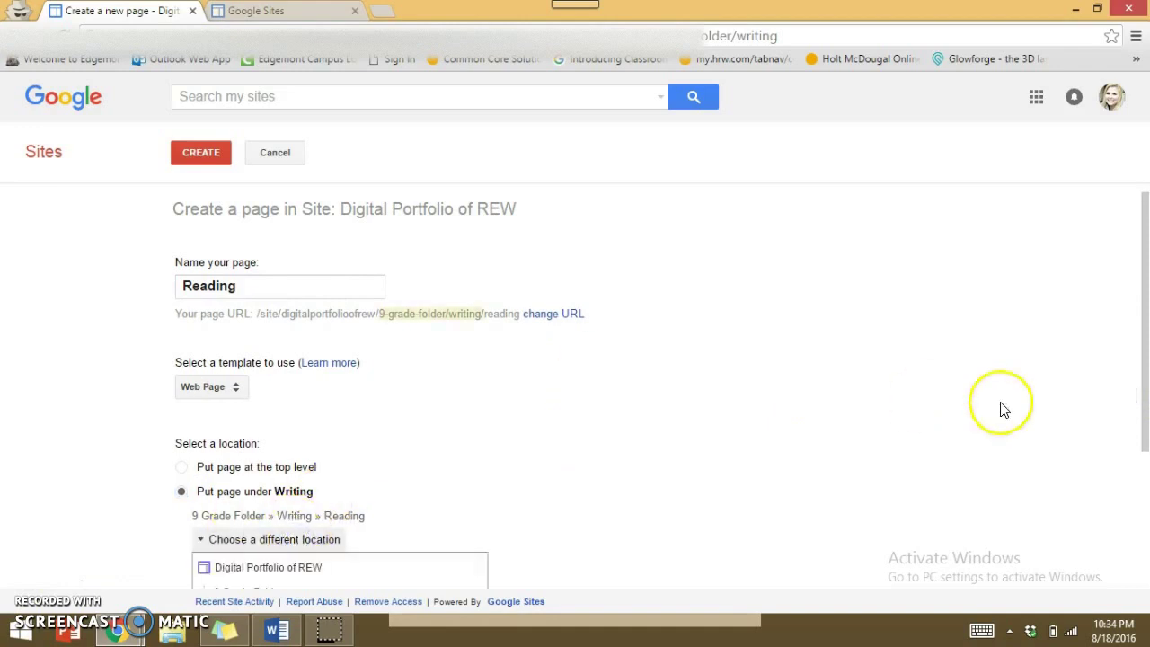
pyautogui.scroll(-2, 718, 404)
pyautogui.click(249, 468)
pyautogui.click(1145, 373)
pyautogui.moveTo(1146, 373); pyautogui.dragTo(1142, 265)
pyautogui.click(201, 155)
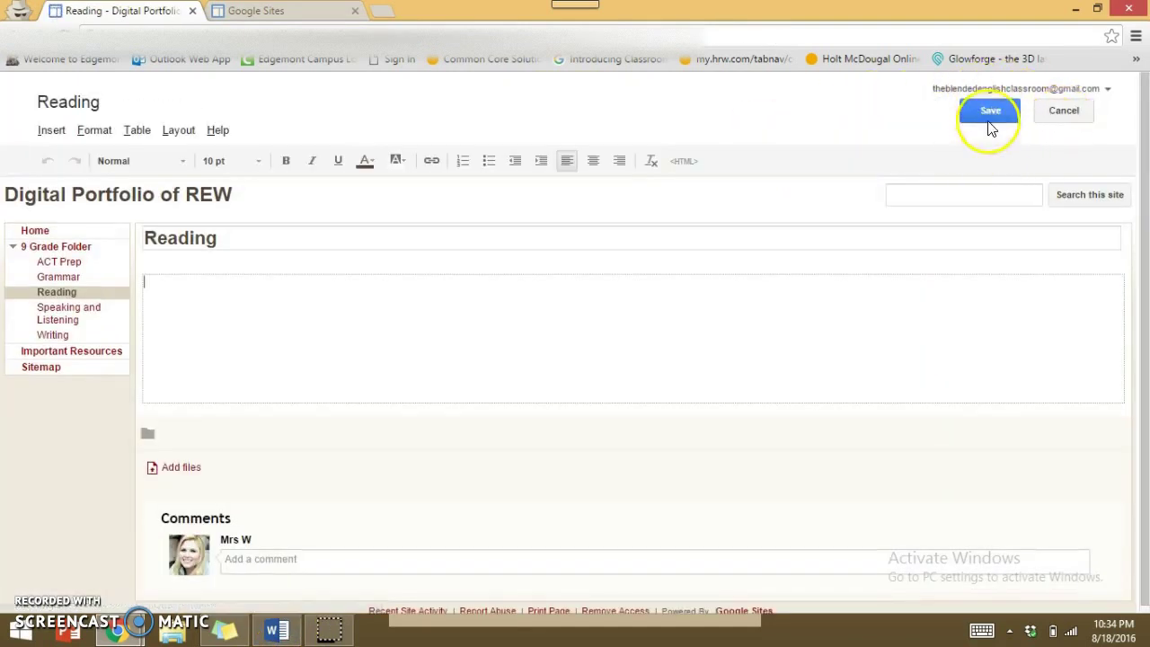
pyautogui.click(989, 117)
# - Review the rubric down to Total Points and the example navigation bar, then return to Reading
pyautogui.click(277, 628)
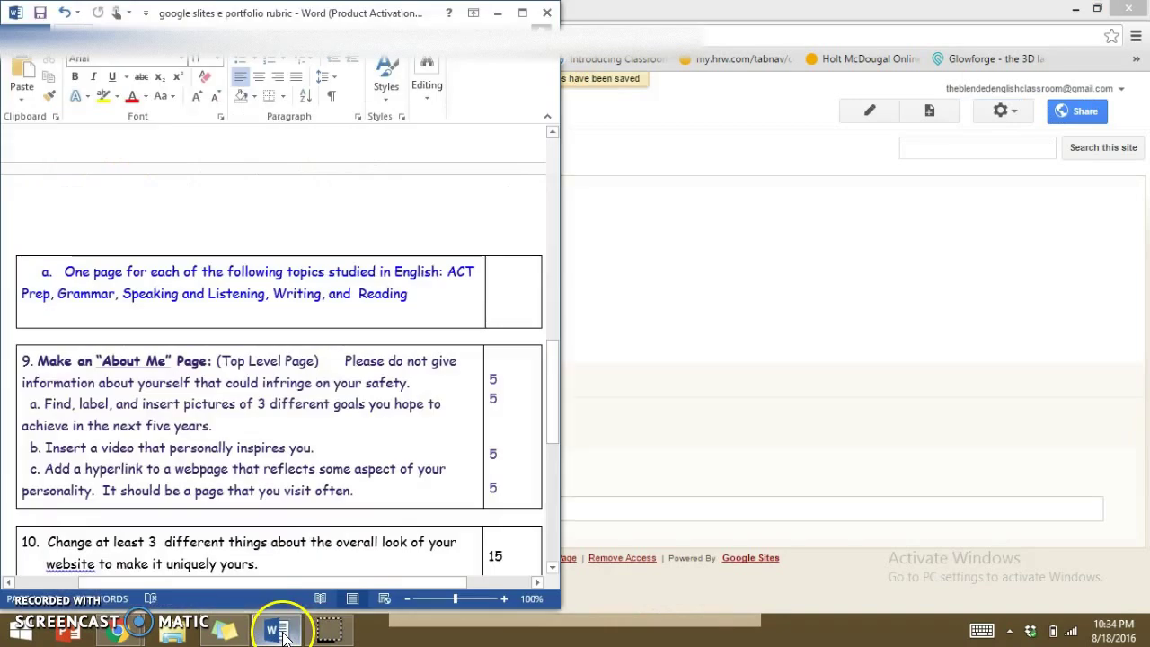
pyautogui.moveTo(553, 344); pyautogui.dragTo(549, 377)
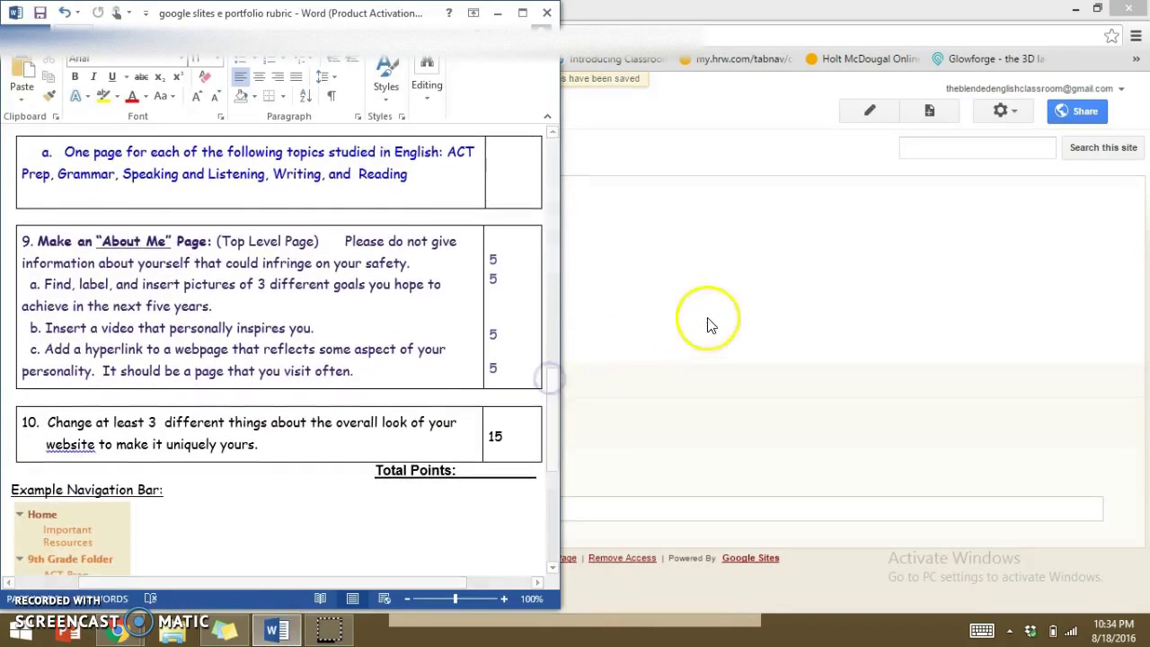
pyautogui.click(707, 321)
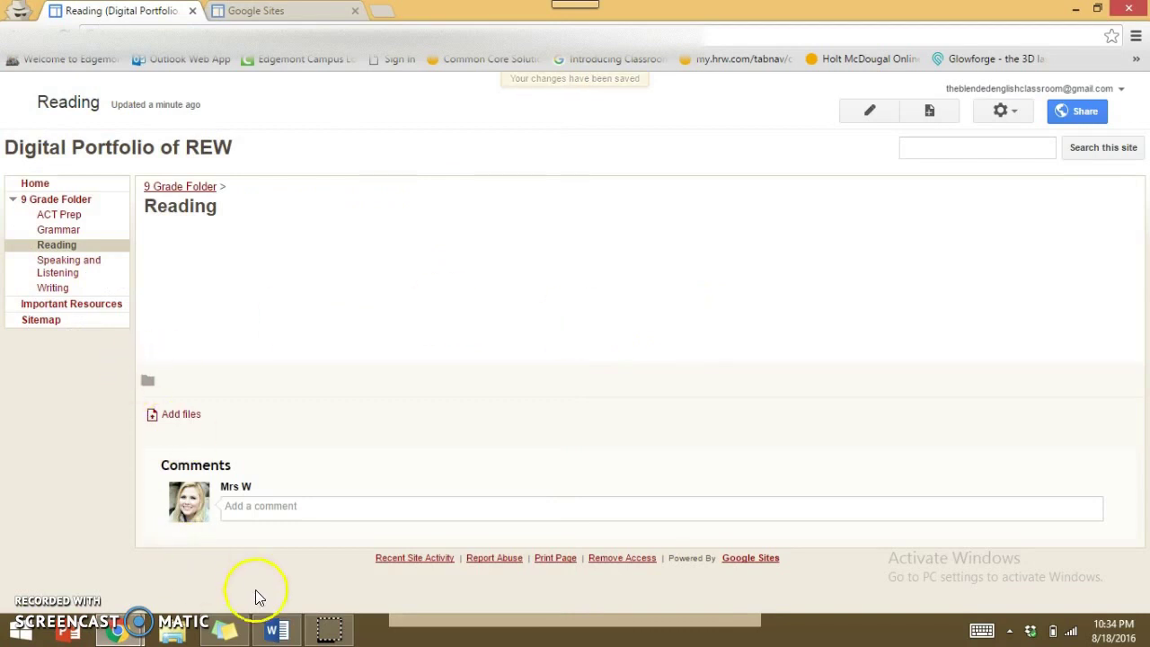
pyautogui.click(277, 630)
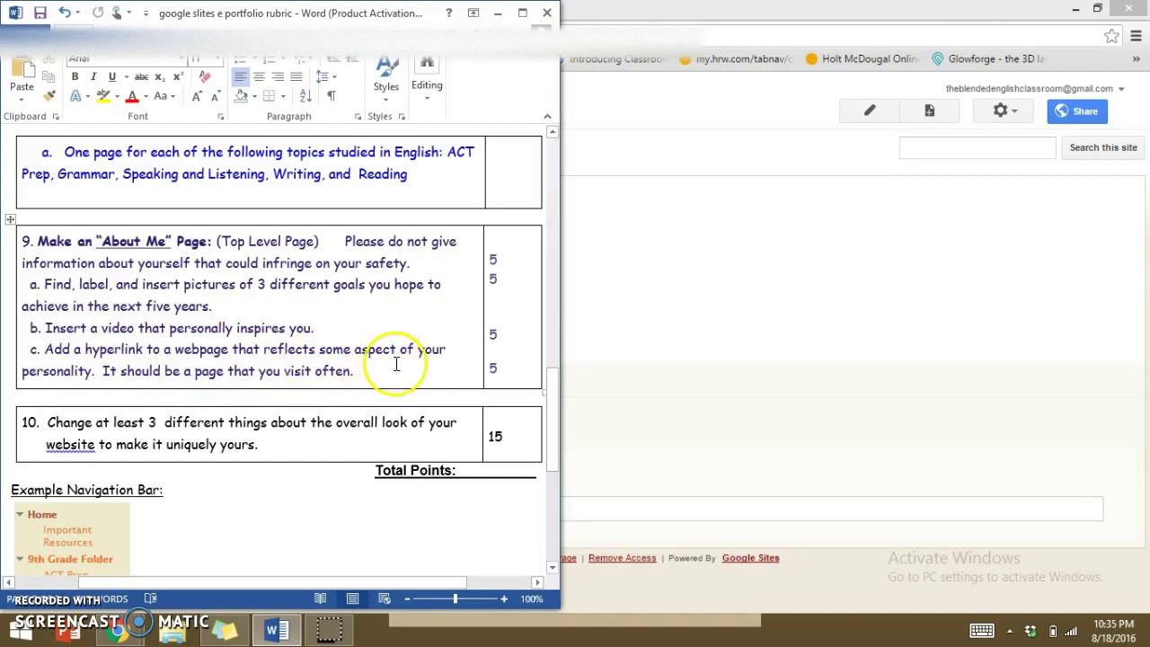
pyautogui.click(868, 255)
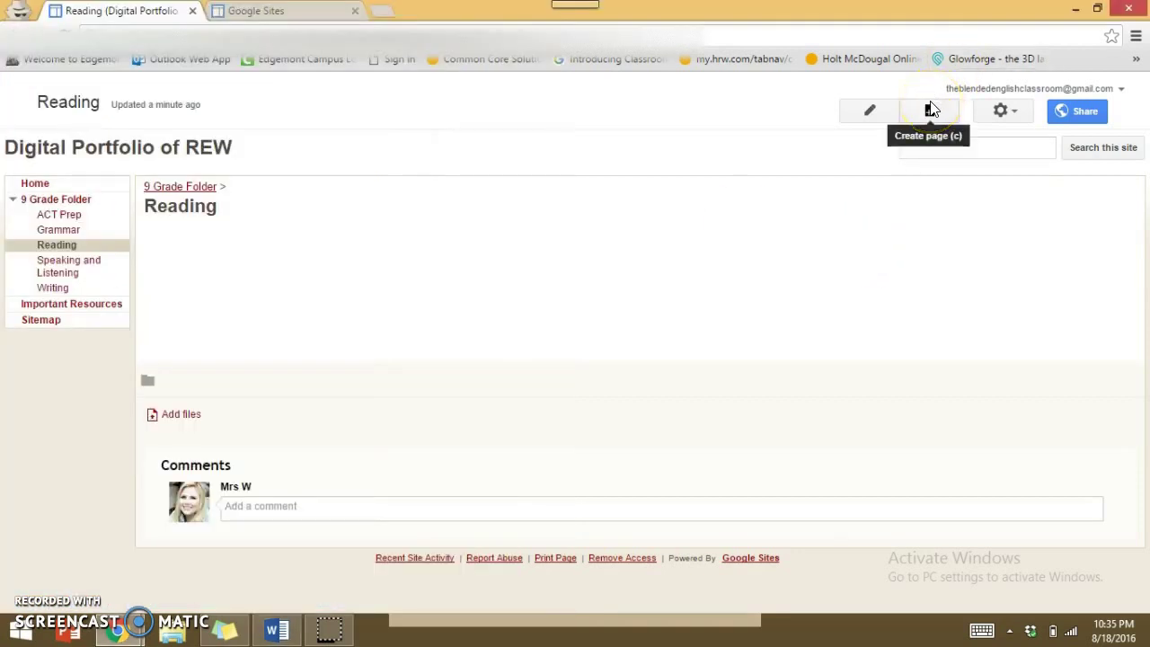
# - Create 'About Me' as a top-level page, then glance at the Word rubric
pyautogui.click(931, 113)
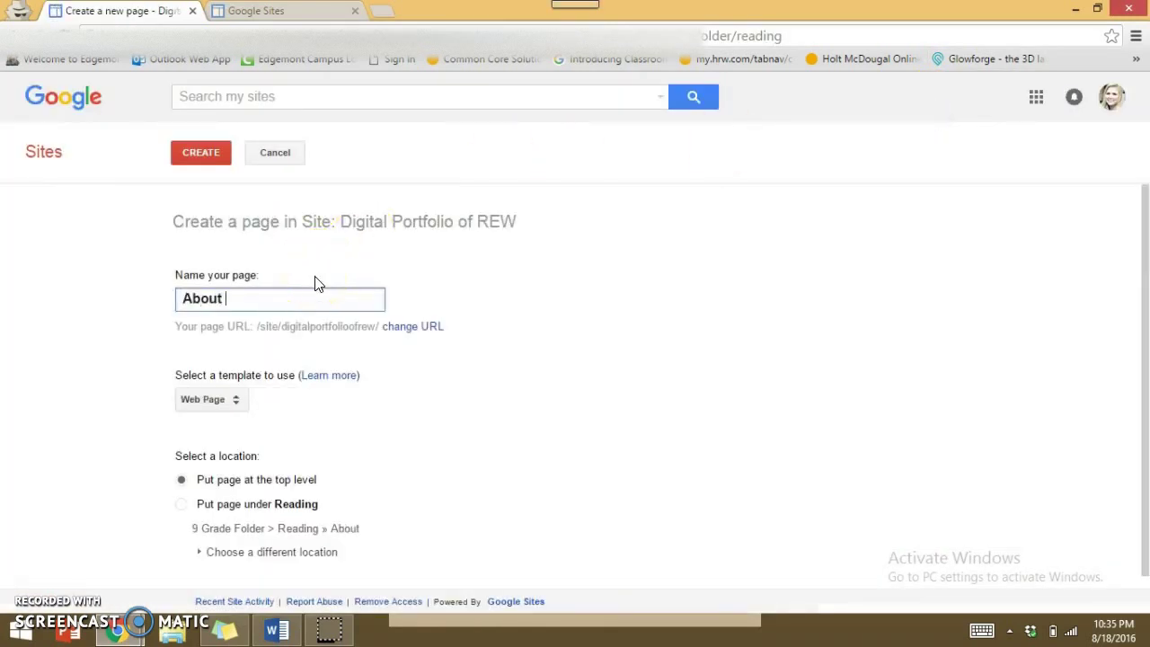
pyautogui.write('About Me')
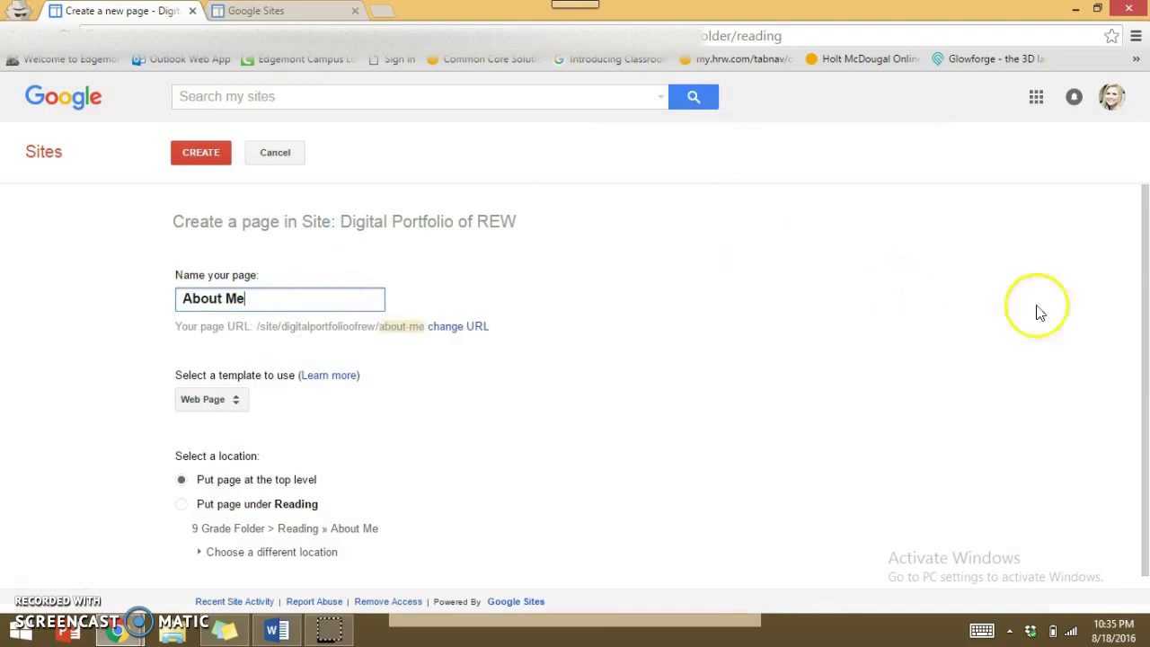
pyautogui.scroll(-1, 1141, 346)
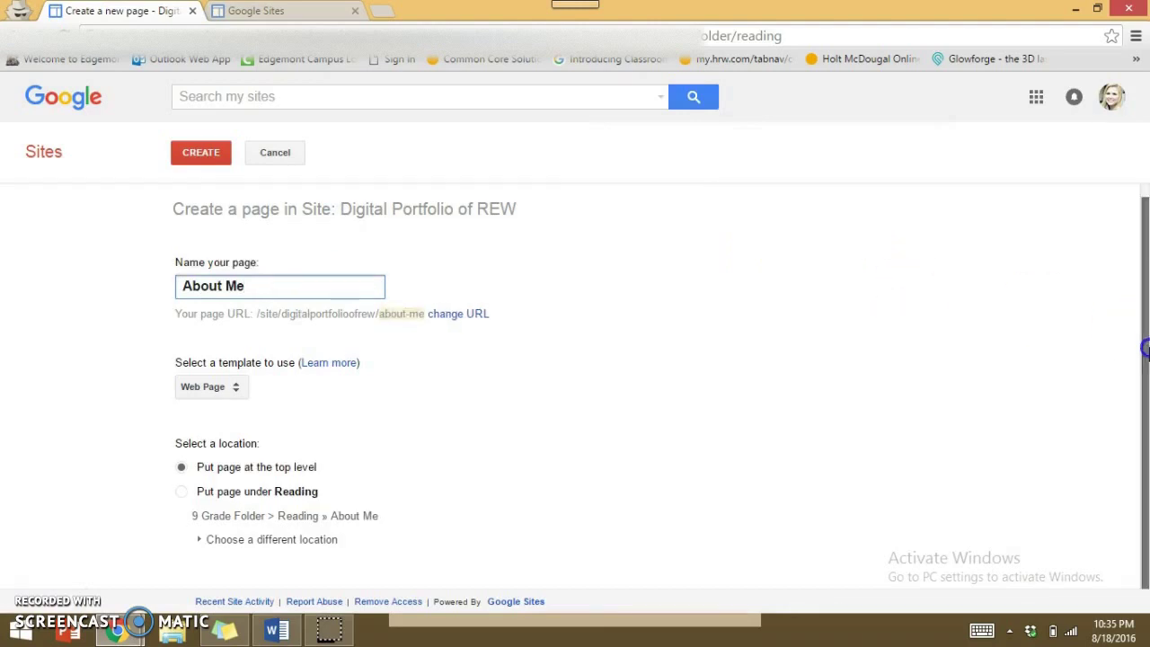
pyautogui.click(179, 492)
pyautogui.click(181, 468)
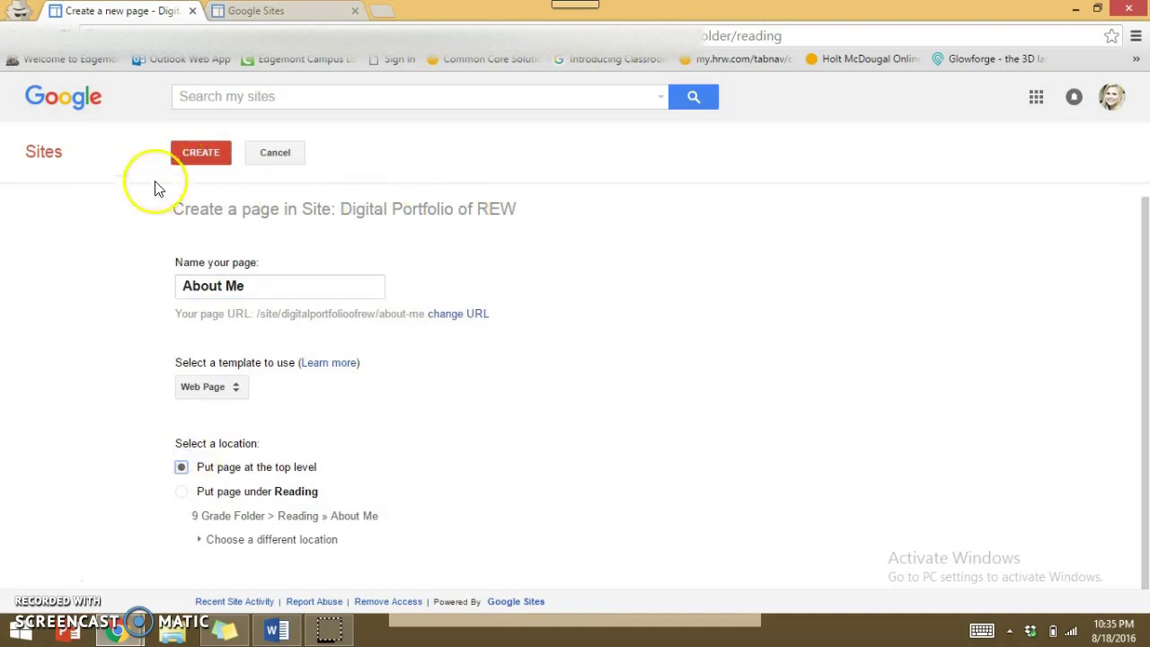
pyautogui.click(211, 153)
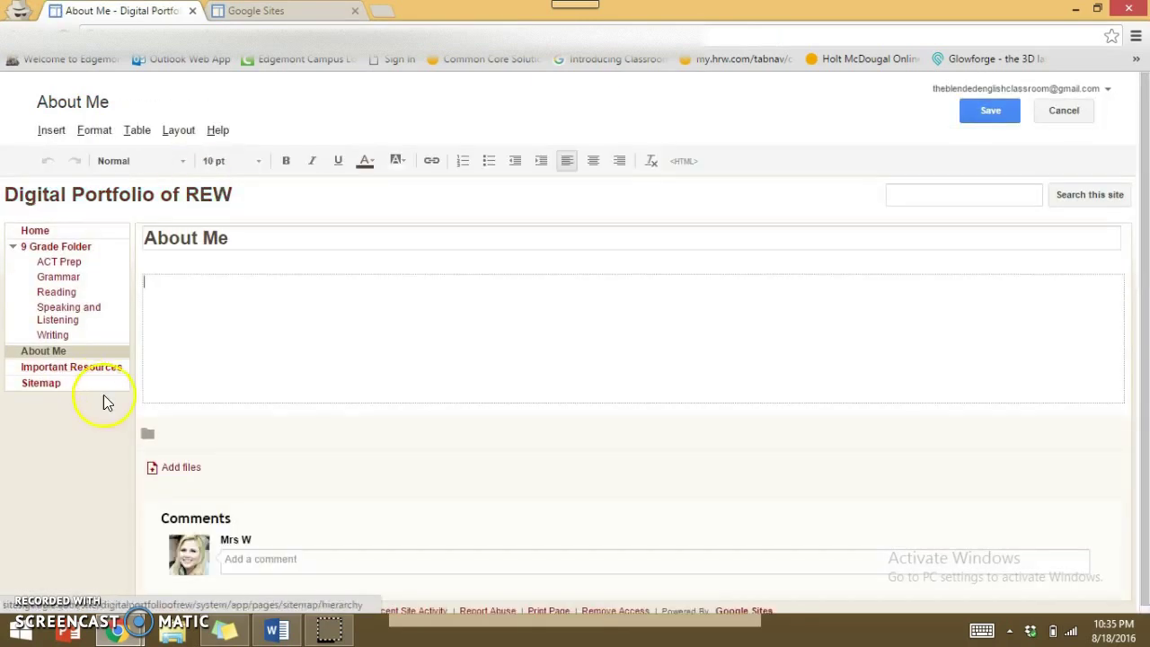
pyautogui.click(275, 629)
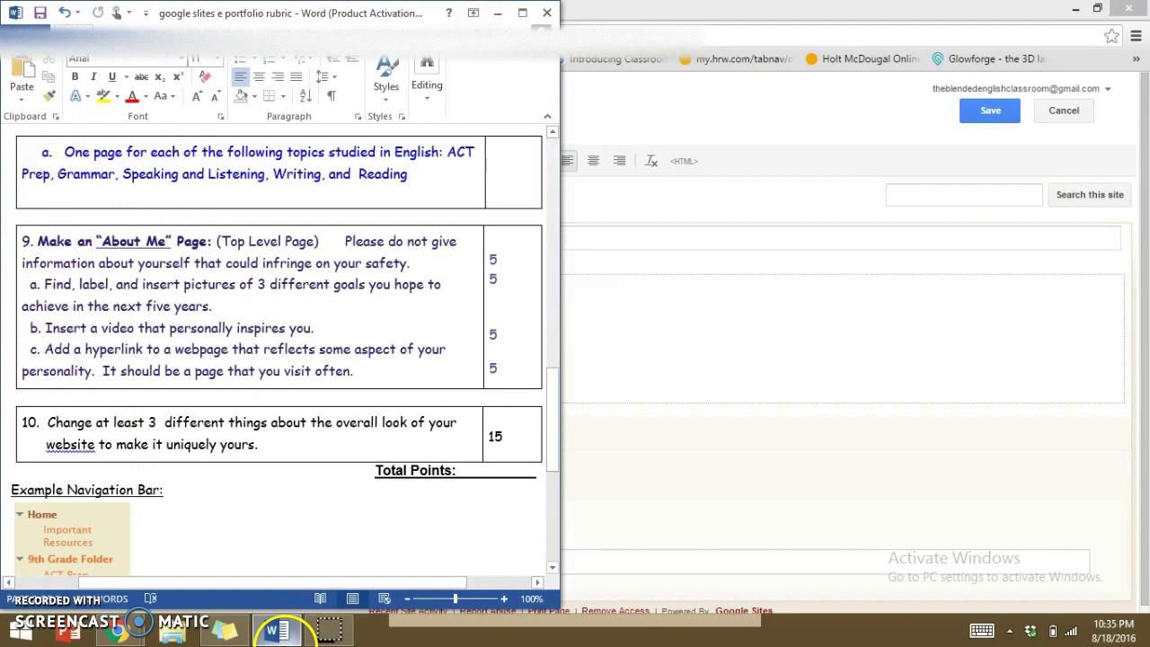
pyautogui.click(275, 629)
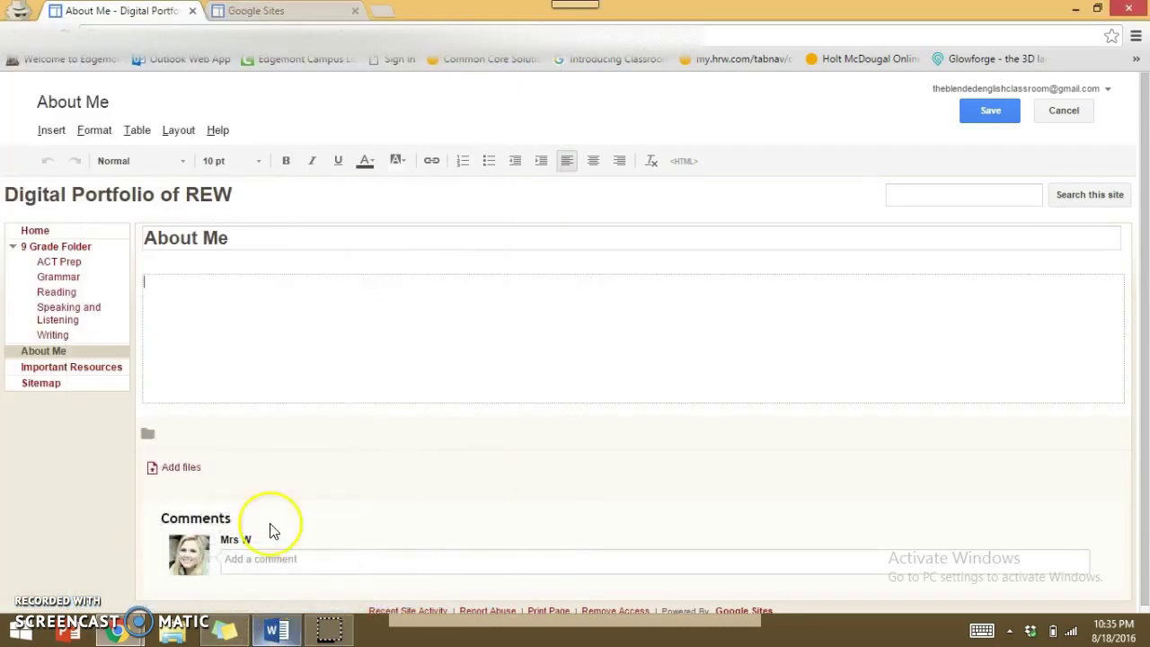
# - Upload the 'blended english' photo and insert it into the About Me page
pyautogui.click(47, 132)
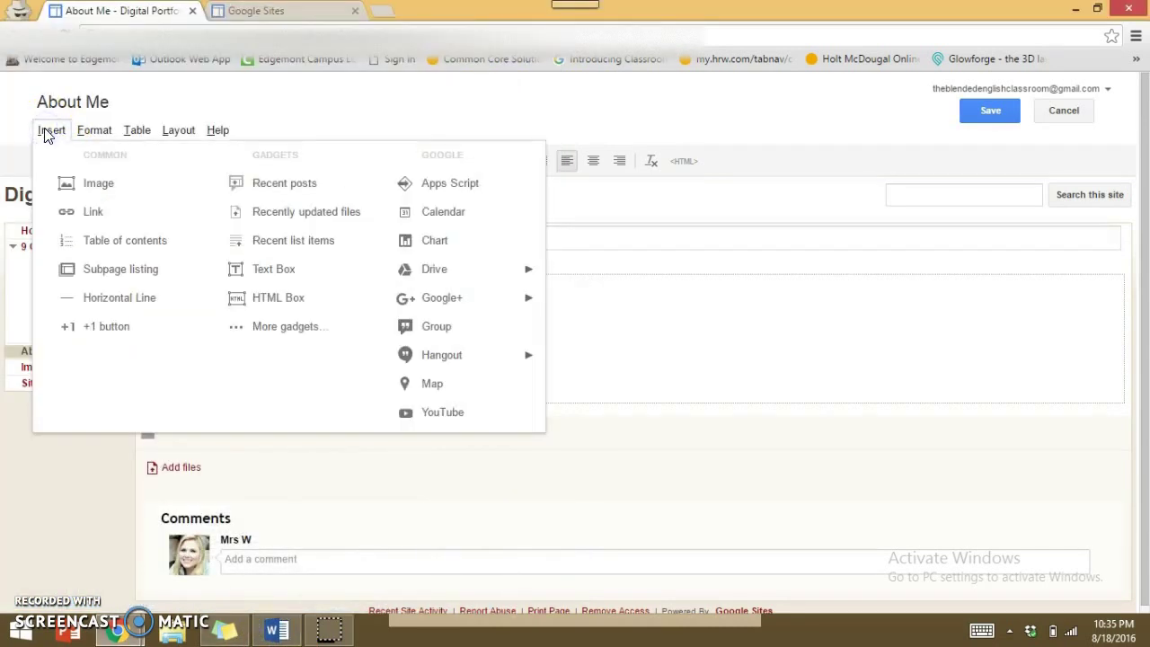
pyautogui.click(77, 192)
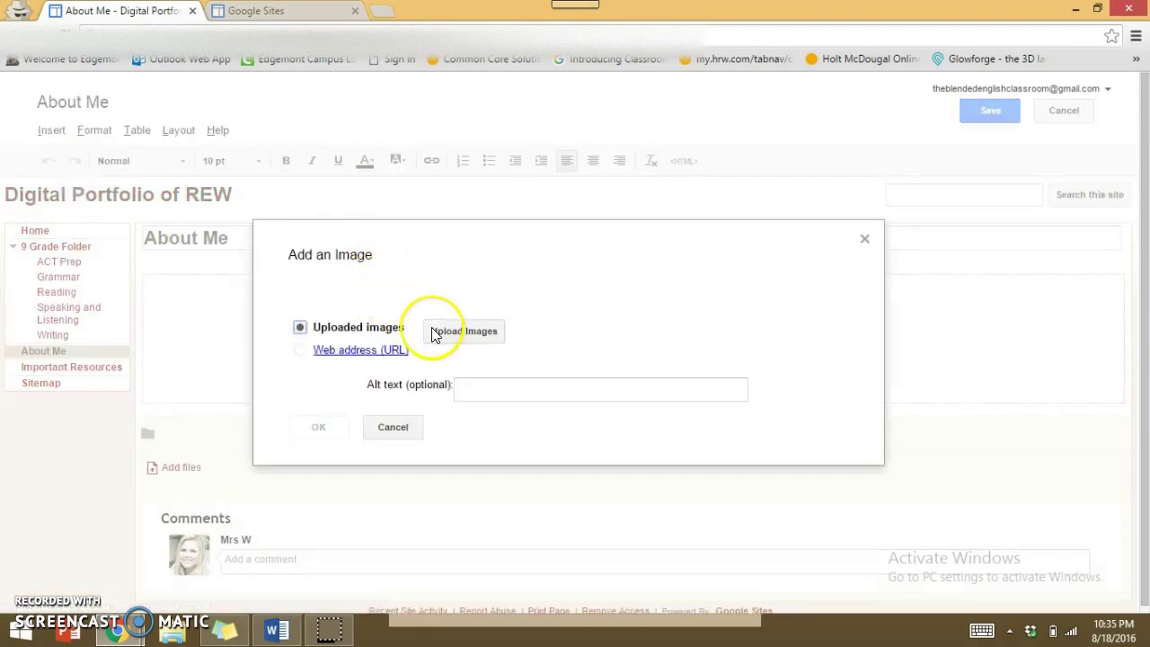
pyautogui.click(489, 333)
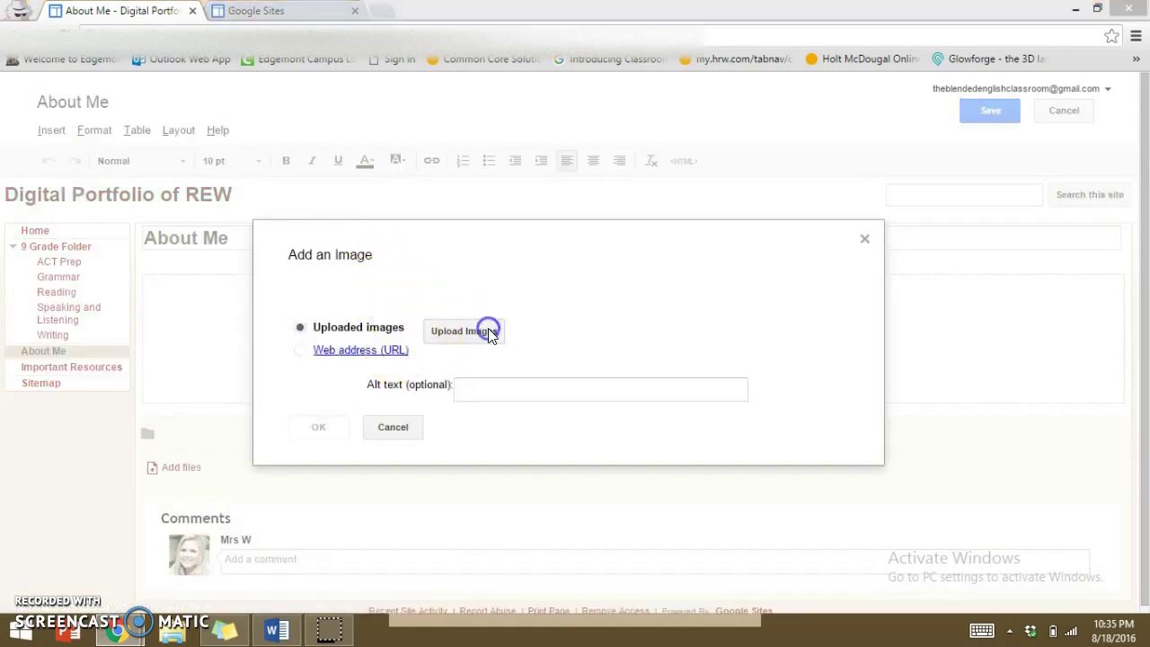
pyautogui.moveTo(566, 124); pyautogui.dragTo(569, 134)
pyautogui.click(477, 276)
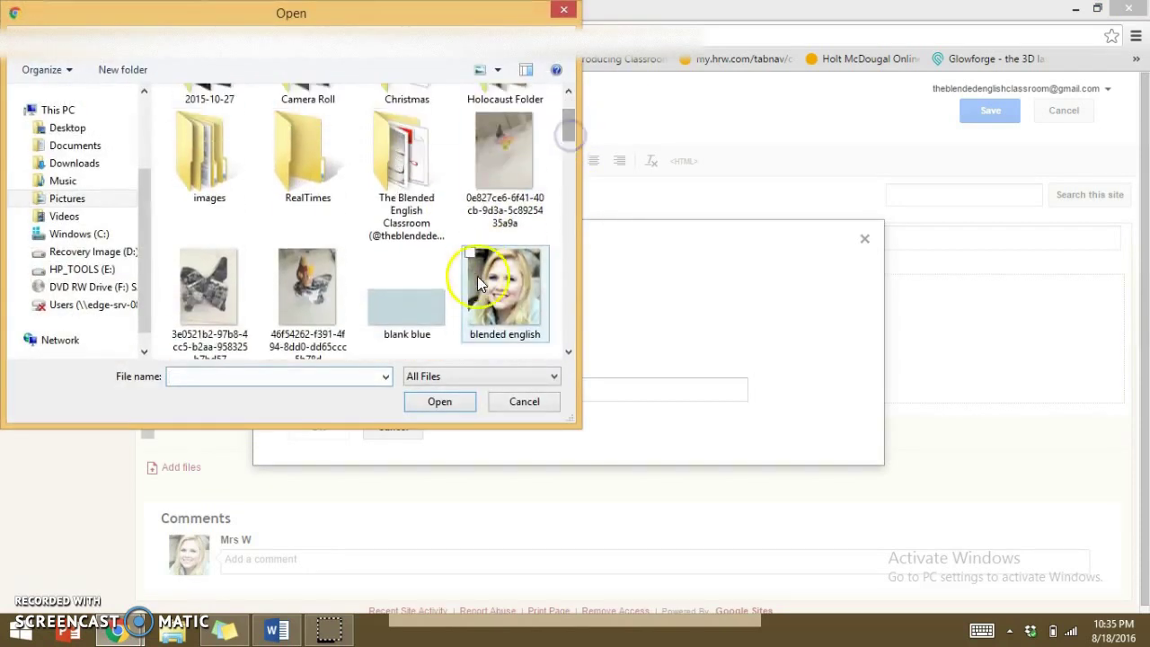
pyautogui.click(477, 276)
pyautogui.click(438, 401)
pyautogui.click(436, 515)
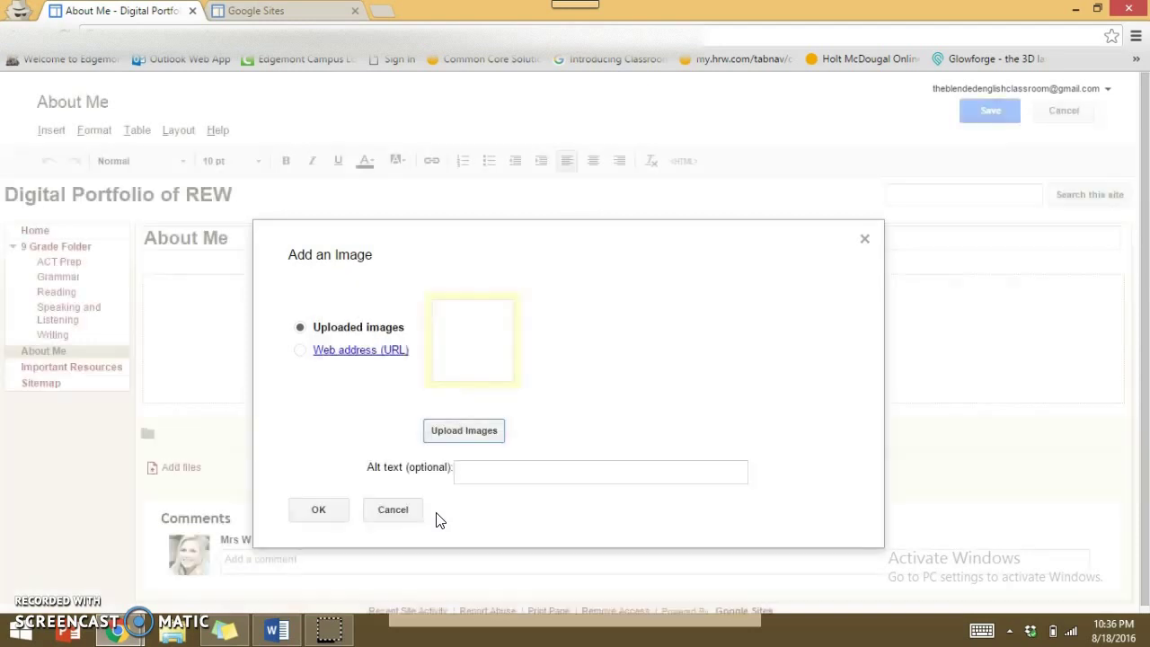
pyautogui.click(314, 510)
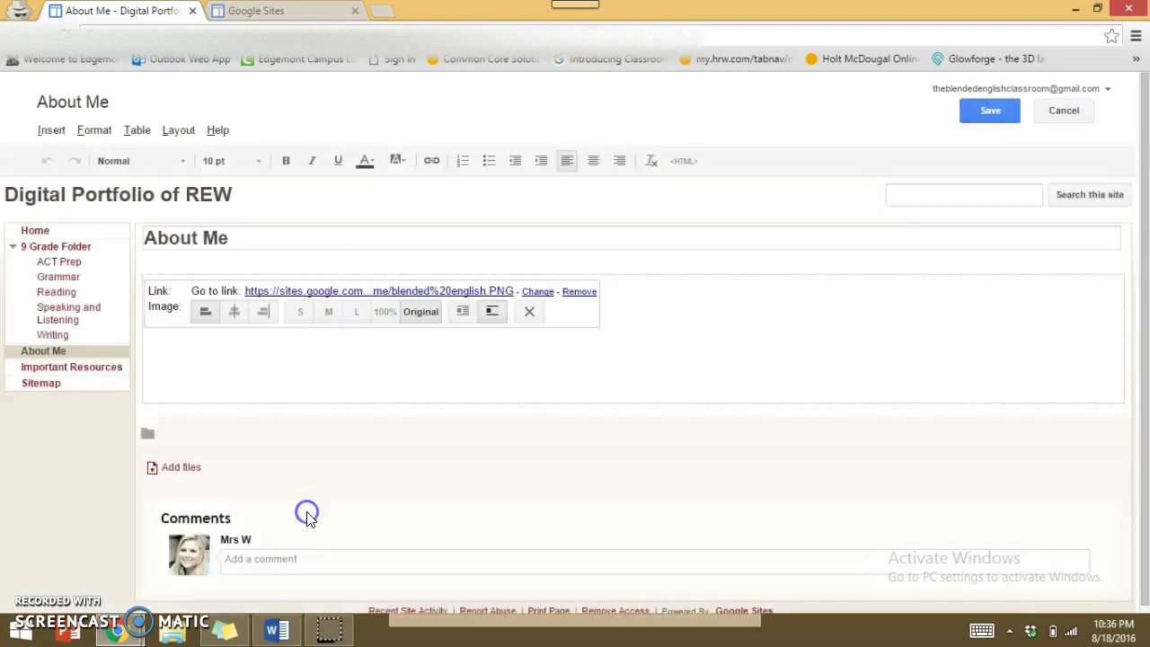
# - Add an empty line below the photo, checking the rubric in Word
pyautogui.click(894, 462)
pyautogui.scroll(-2, 894, 462)
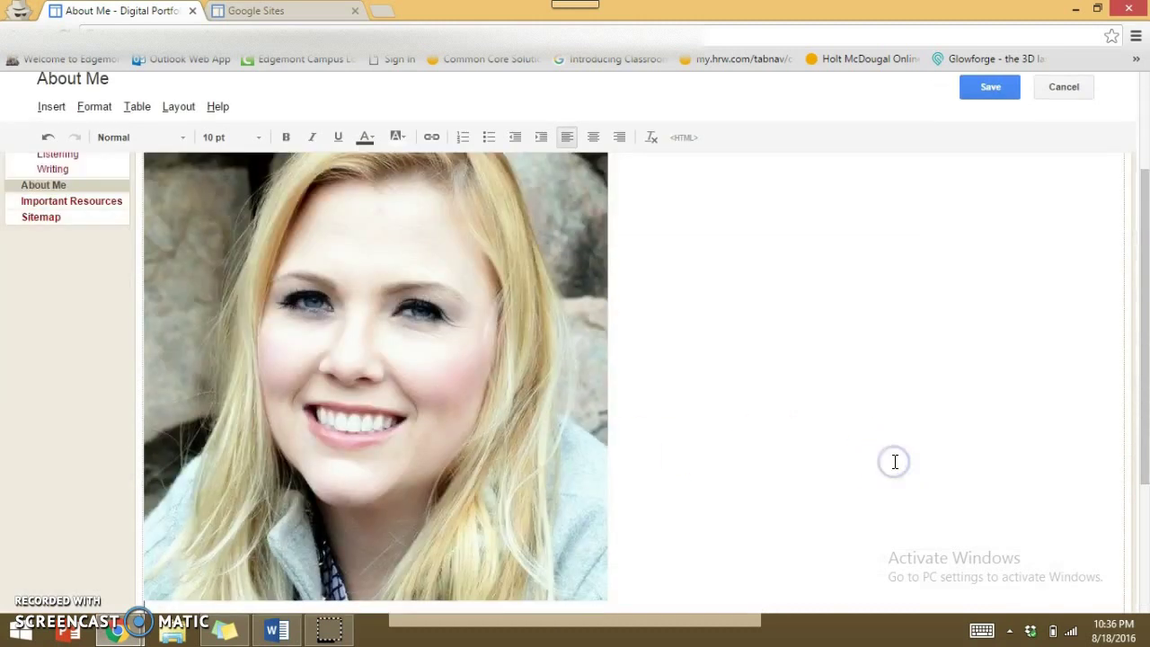
pyautogui.scroll(-3, 895, 462)
pyautogui.press('Return')
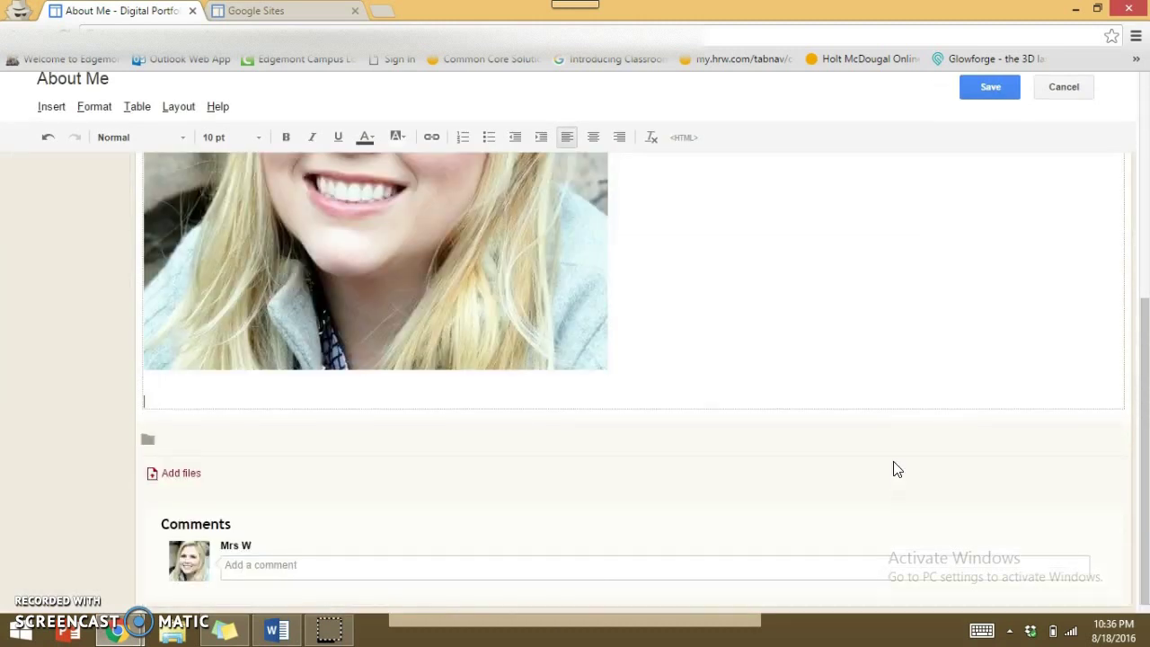
pyautogui.click(276, 631)
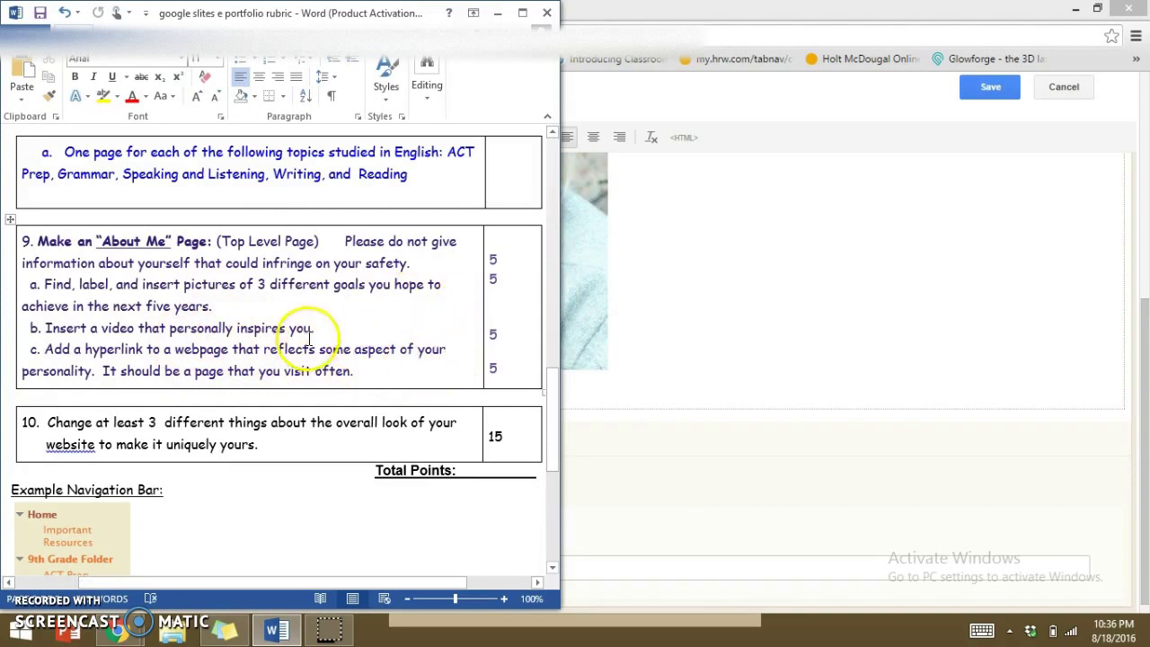
pyautogui.click(691, 387)
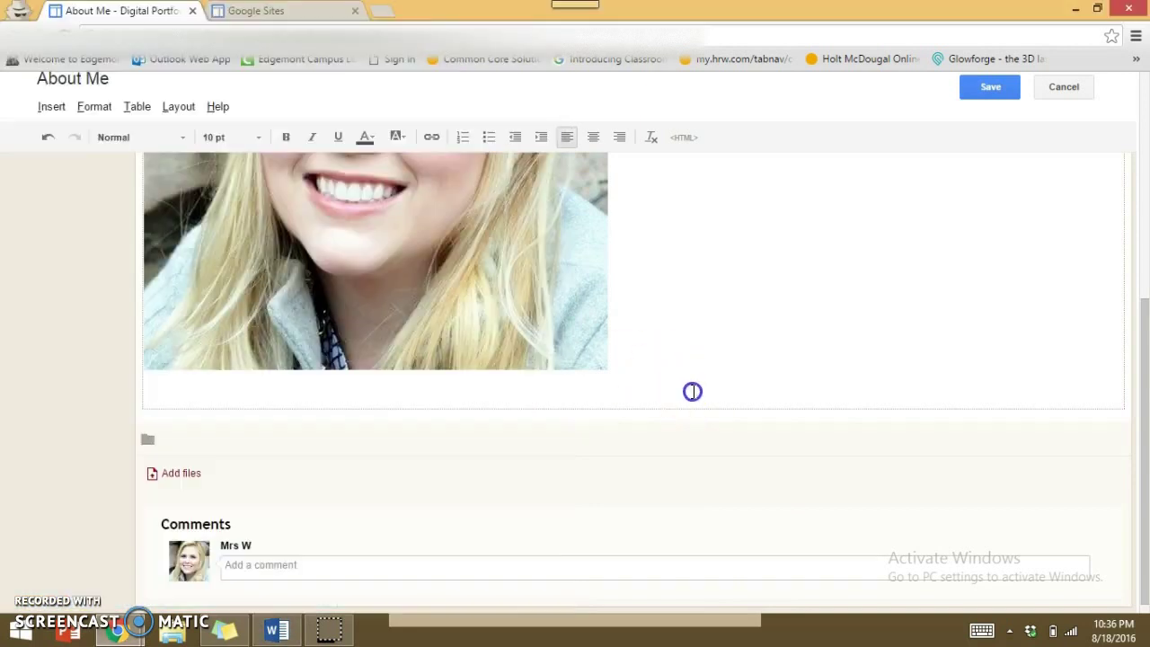
pyautogui.click(50, 106)
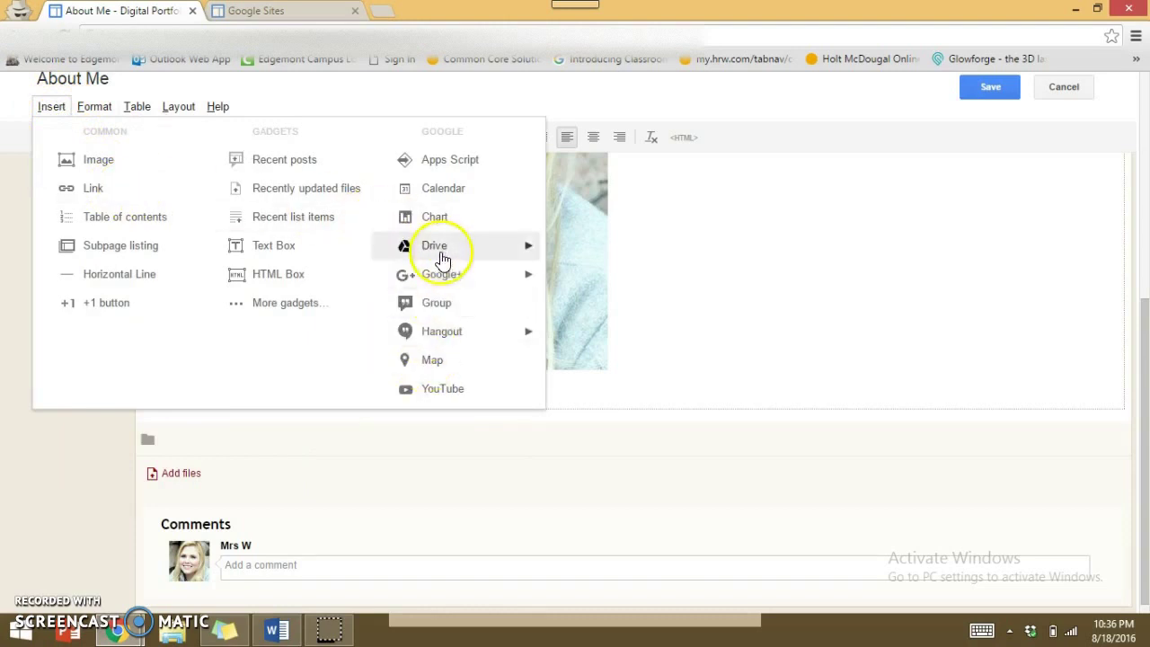
# - Start a YouTube embed and copy the Kid President video's URL from its tab
pyautogui.click(428, 388)
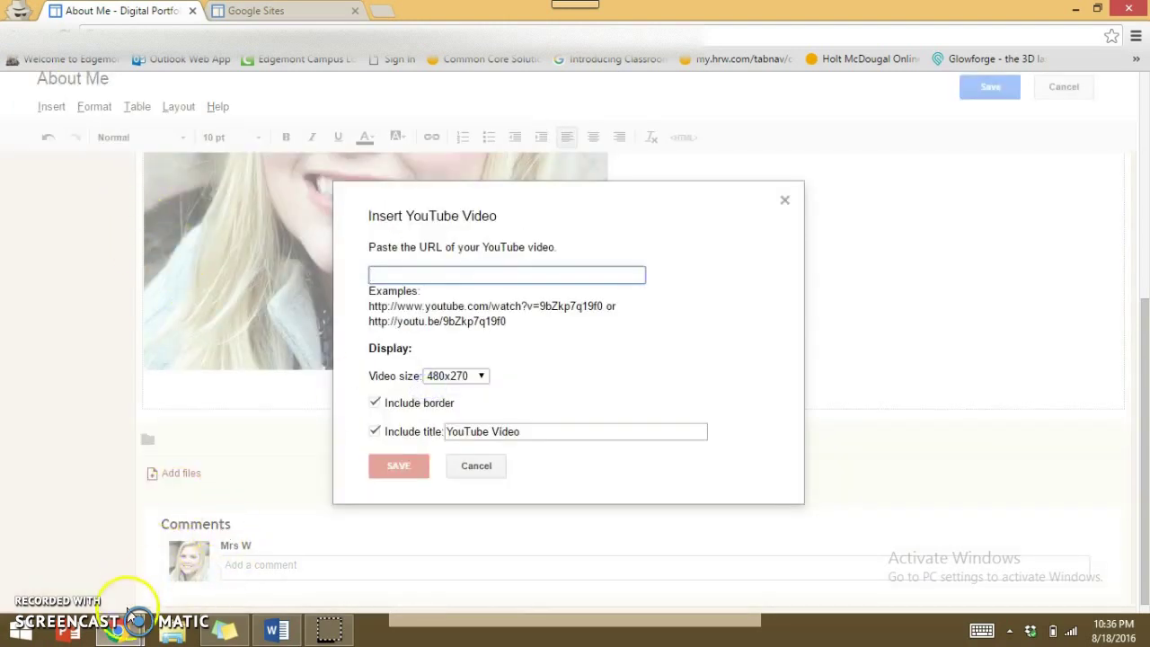
pyautogui.moveTo(117, 629)
pyautogui.click(107, 579)
pyautogui.click(409, 10)
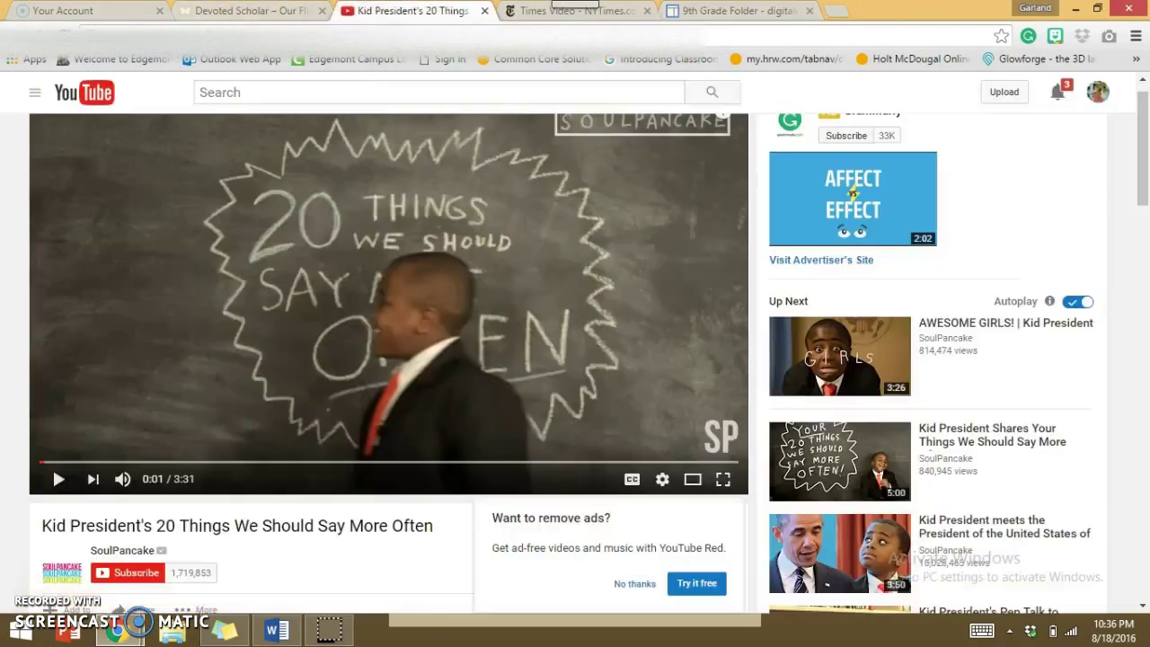
pyautogui.rightClick(356, 40)
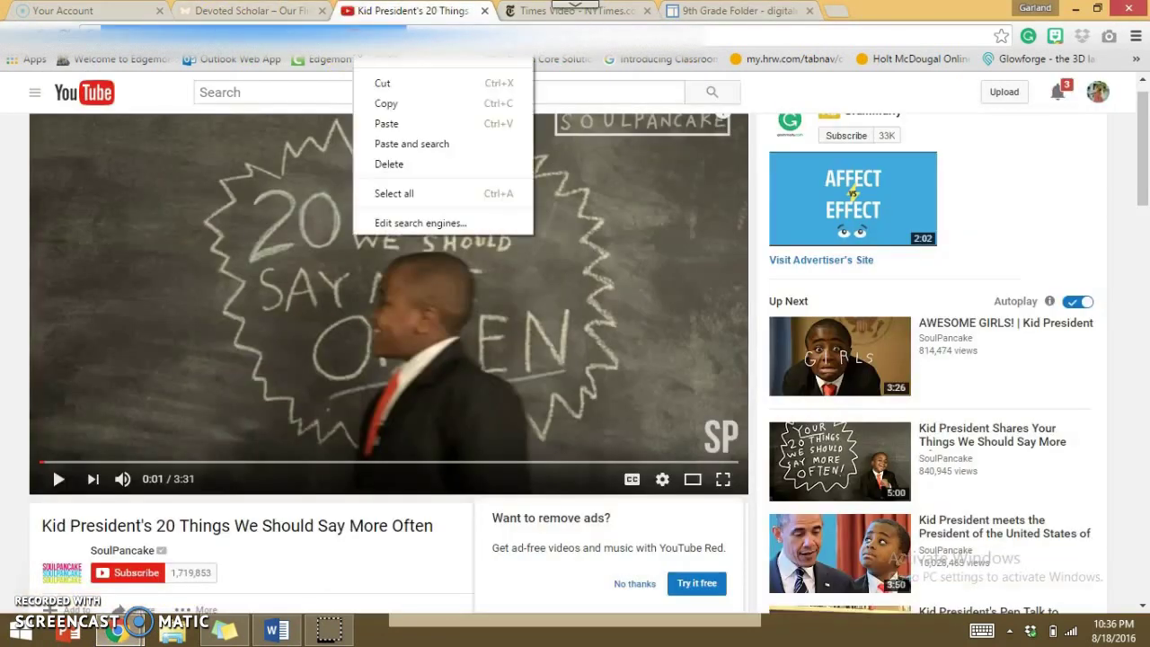
pyautogui.click(381, 102)
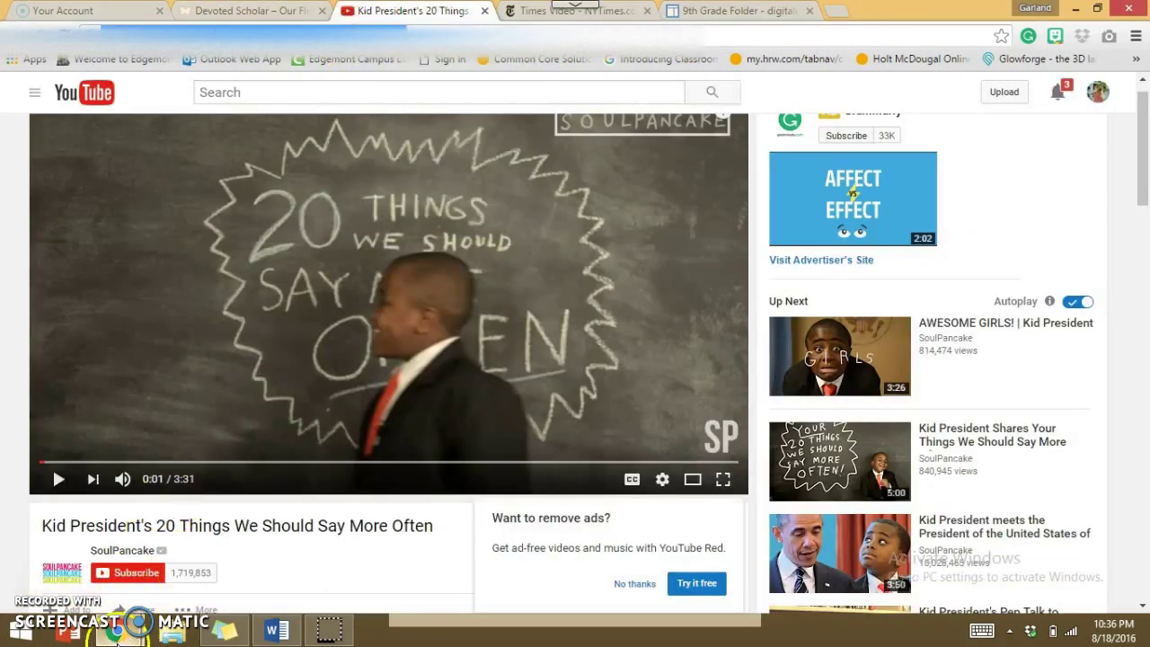
# - Paste the video URL into the YouTube dialog and embed it below the photo
pyautogui.moveTo(117, 629)
pyautogui.click(325, 566)
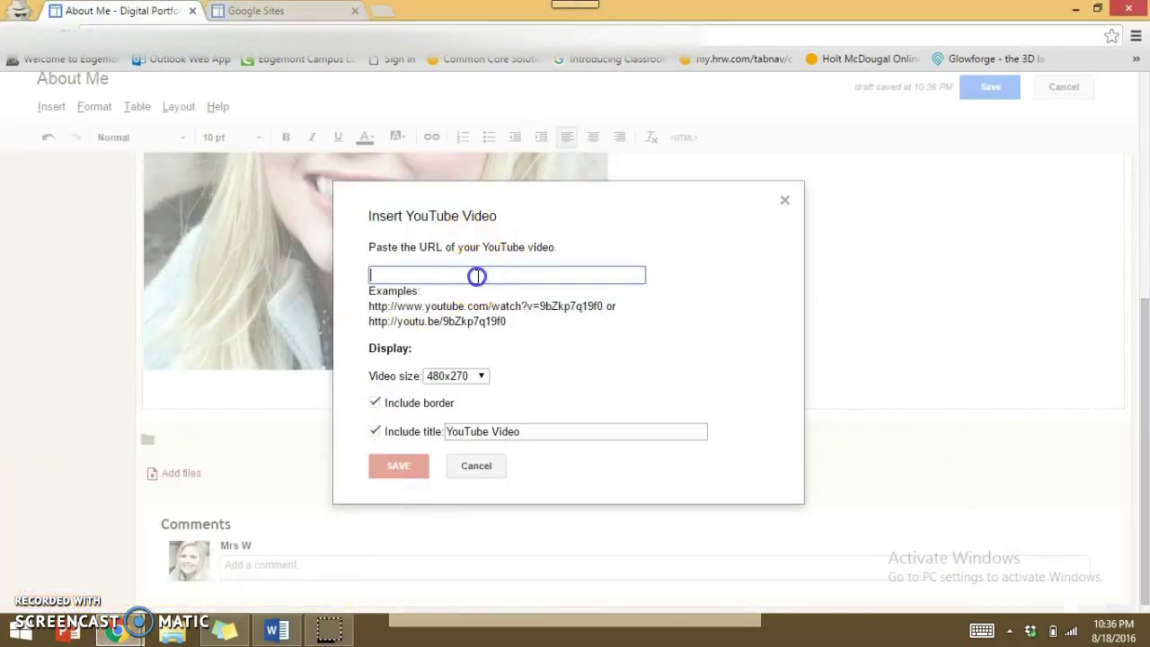
pyautogui.rightClick(475, 275)
pyautogui.click(539, 380)
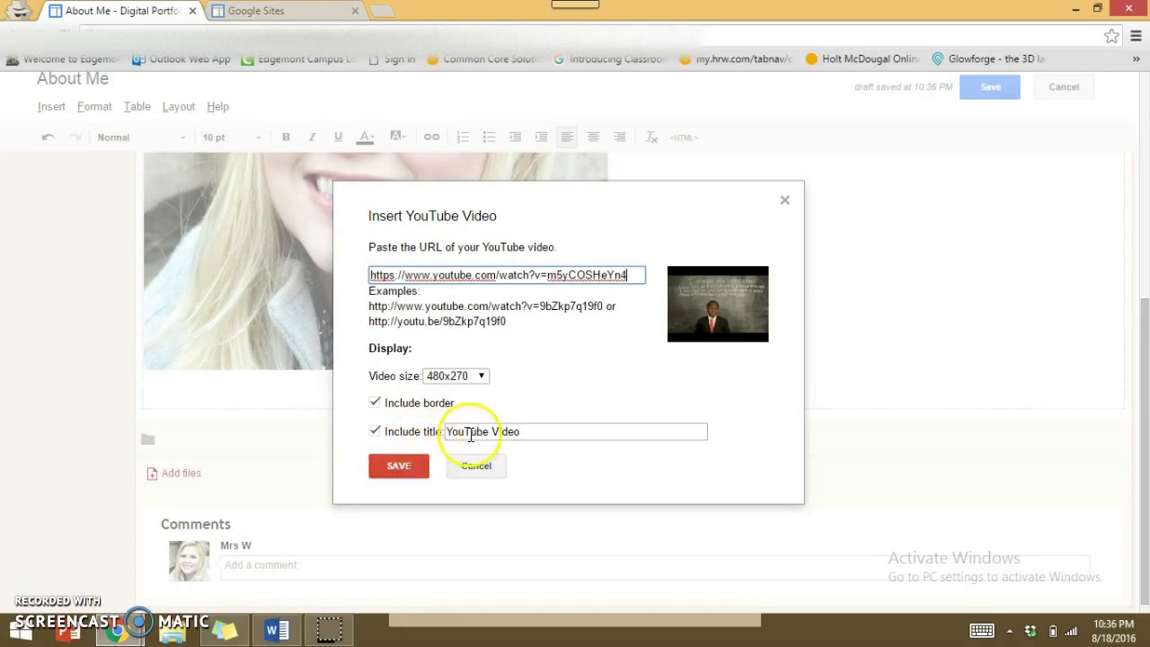
pyautogui.click(382, 474)
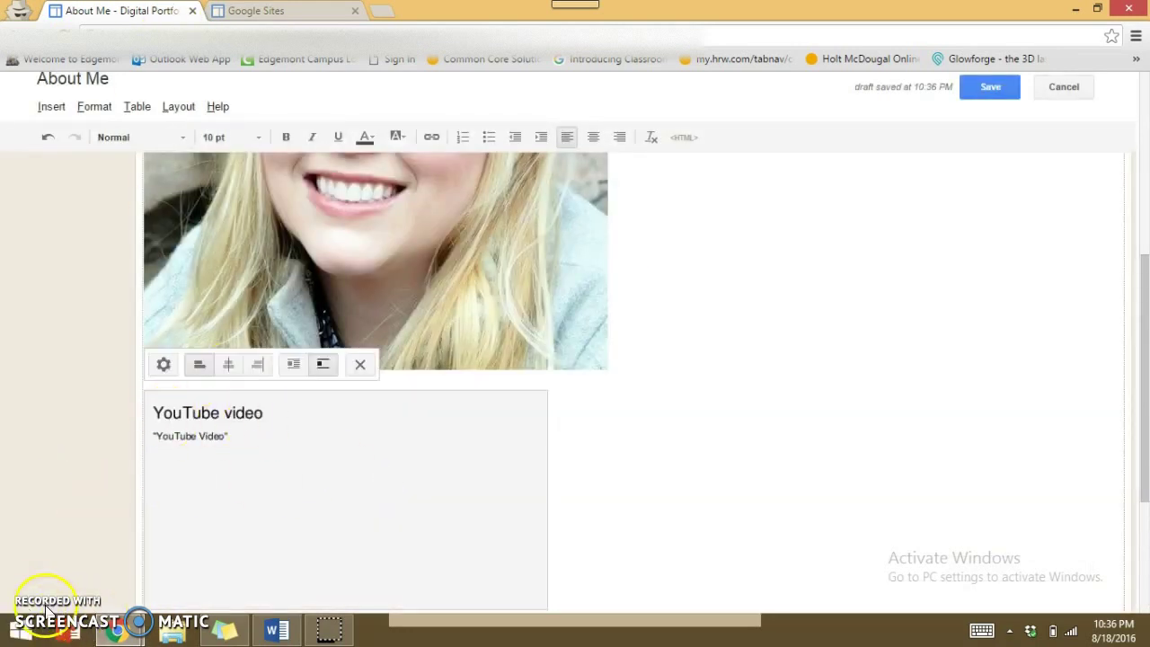
pyautogui.click(274, 631)
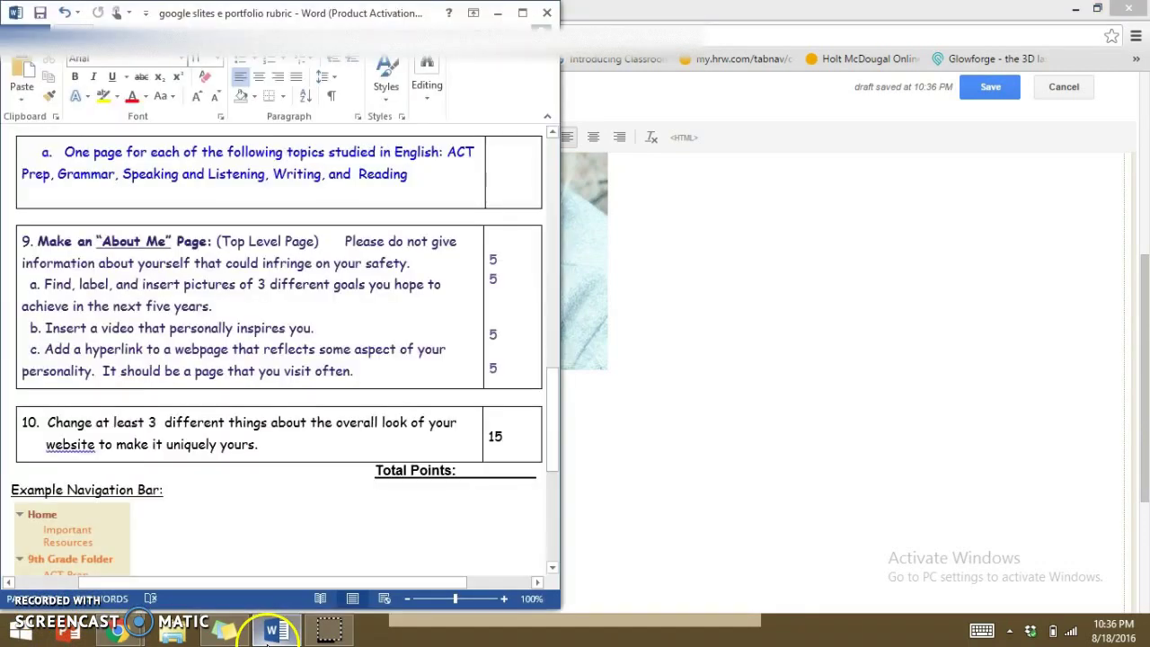